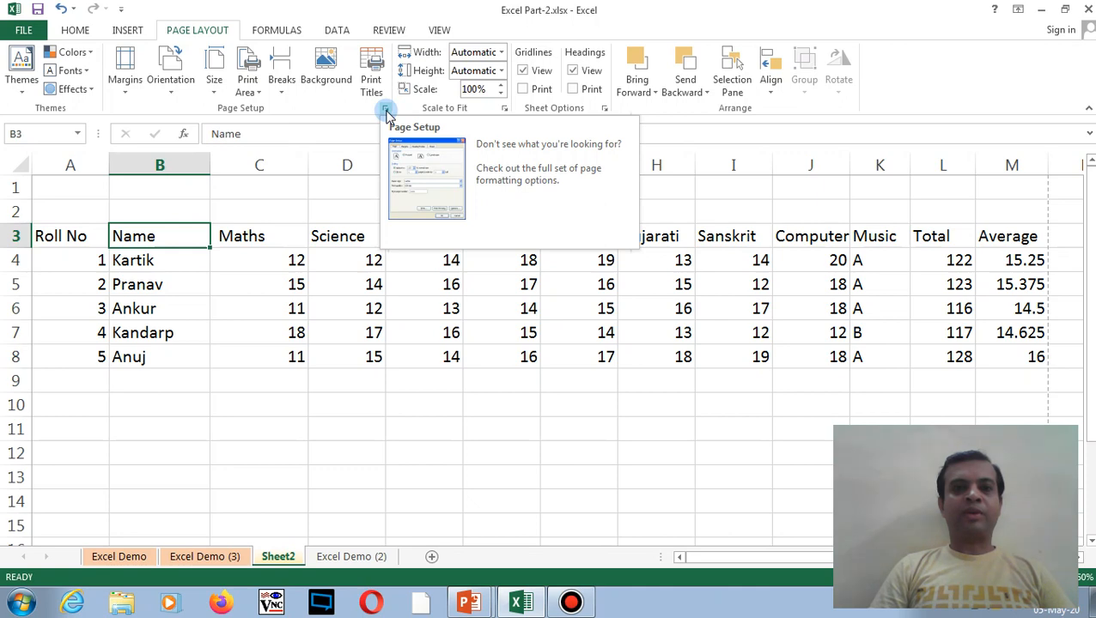
pyautogui.click(386, 110)
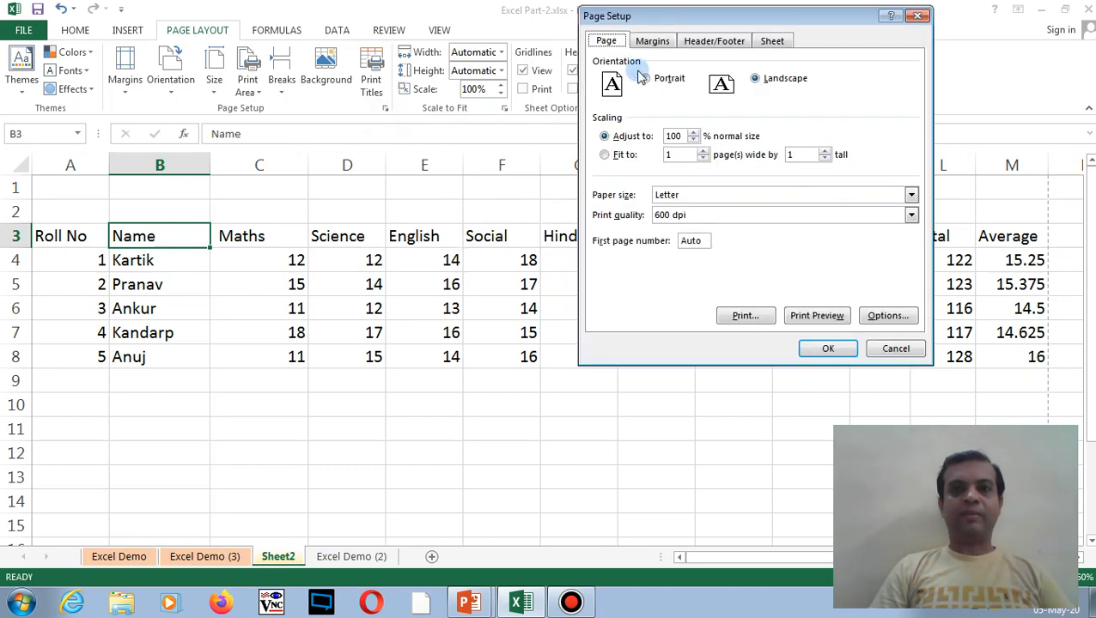
pyautogui.click(917, 16)
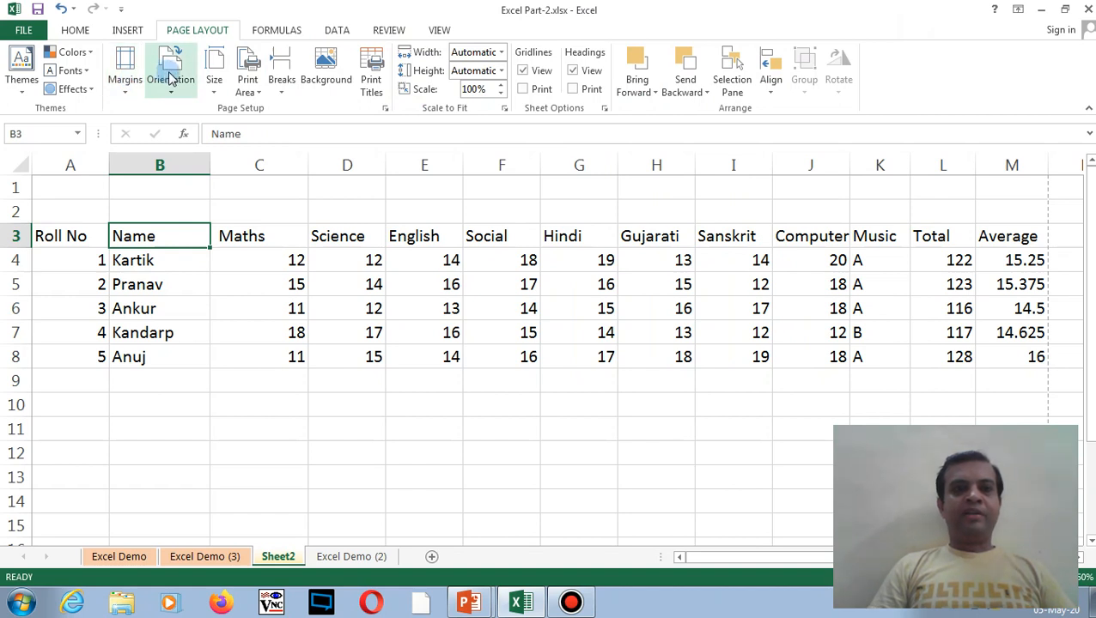
pyautogui.click(215, 282)
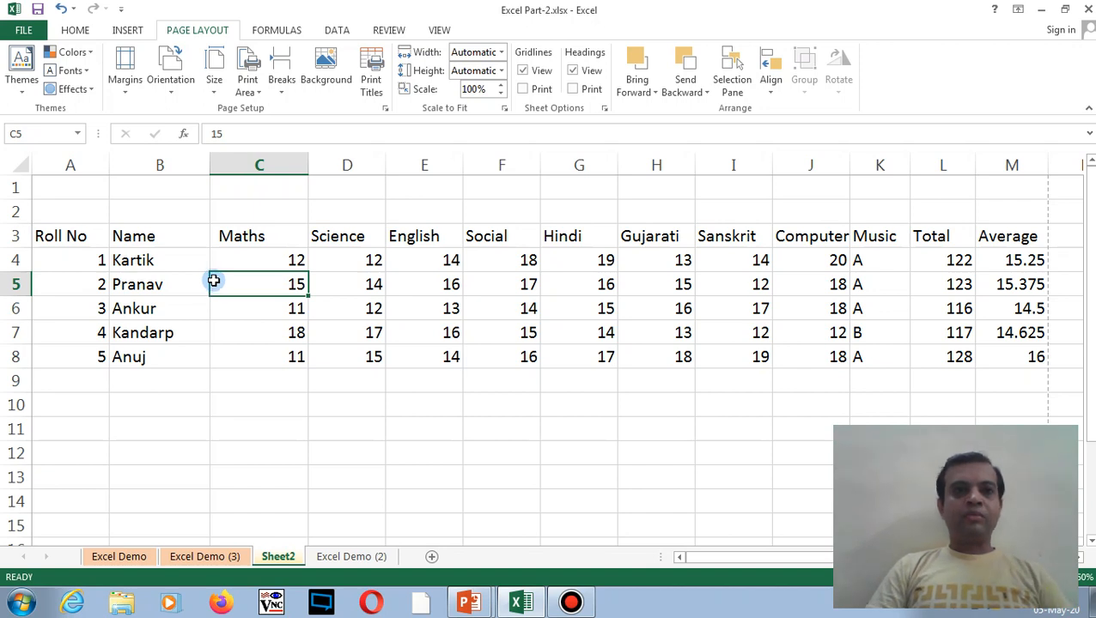
# Open the custom margin settings, try a smaller left page margin and set it back to 0.7
pyautogui.click(126, 93)
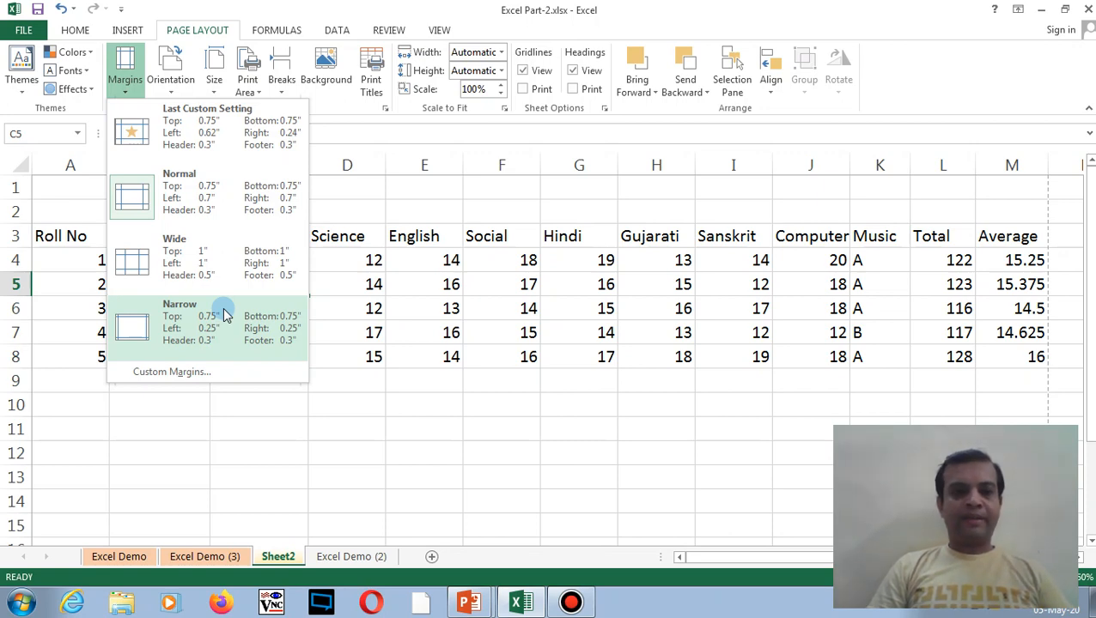
pyautogui.click(172, 372)
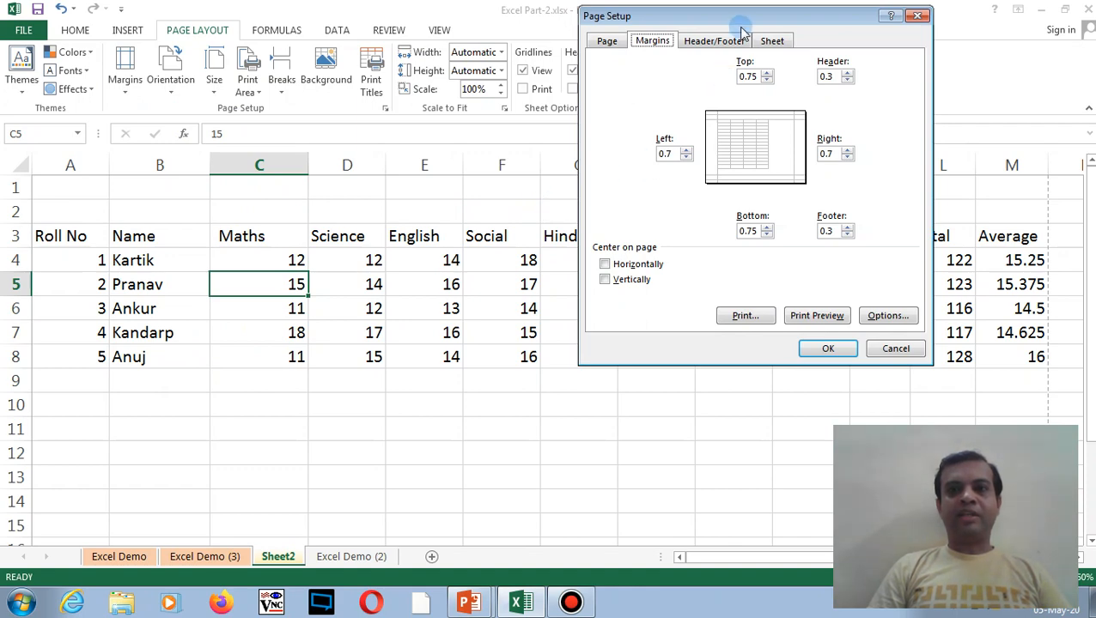
pyautogui.moveTo(734, 25); pyautogui.dragTo(481, 36)
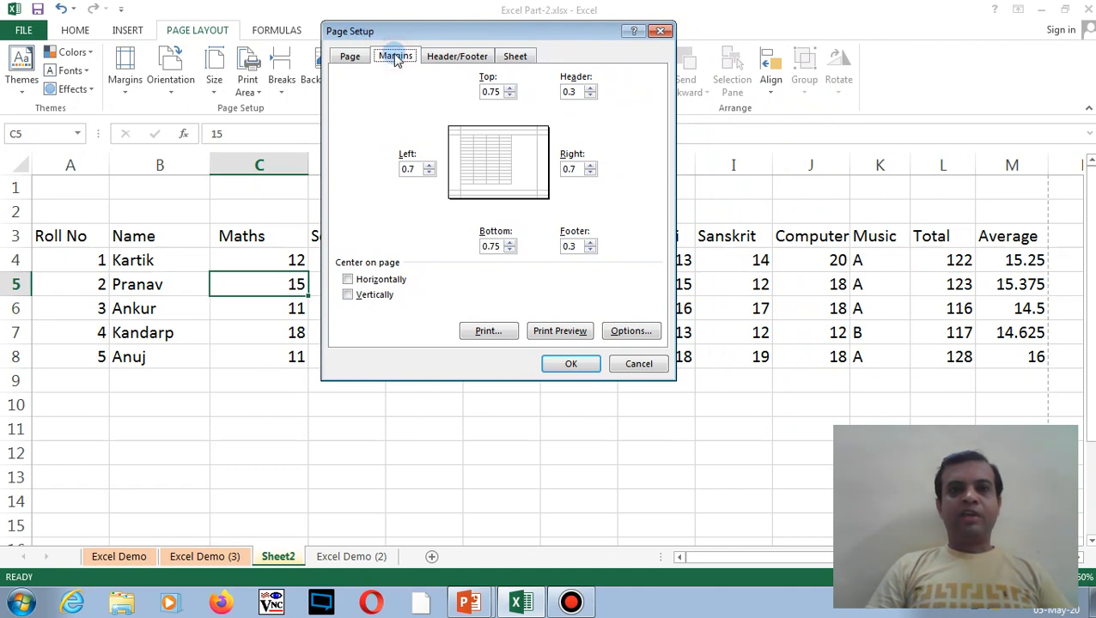
pyautogui.click(428, 172)
pyautogui.click(429, 172)
pyautogui.click(429, 166)
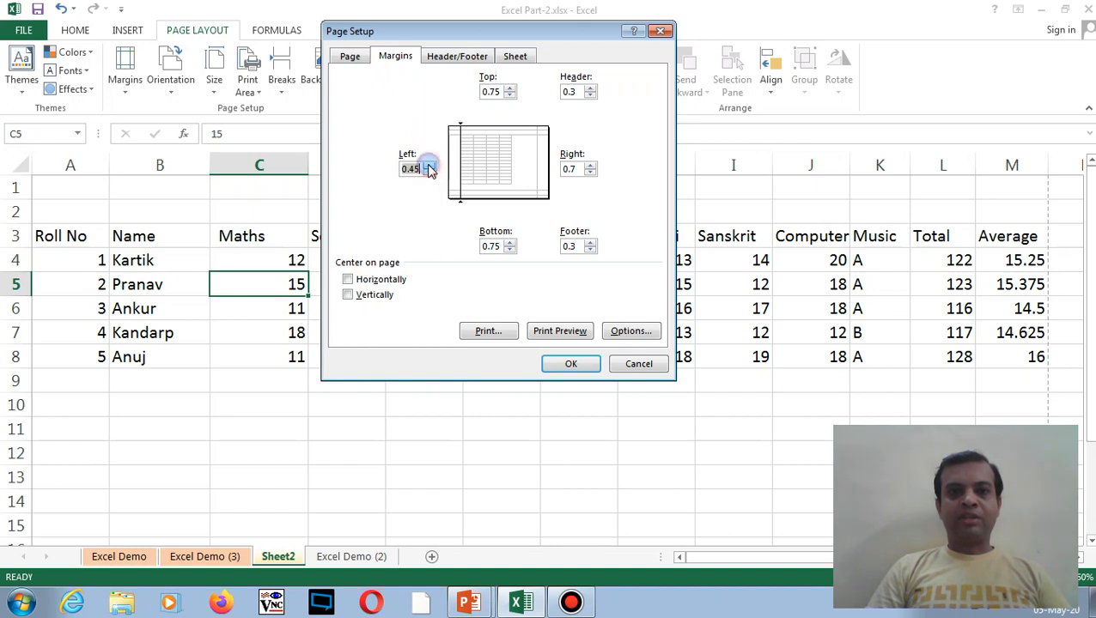
pyautogui.click(429, 165)
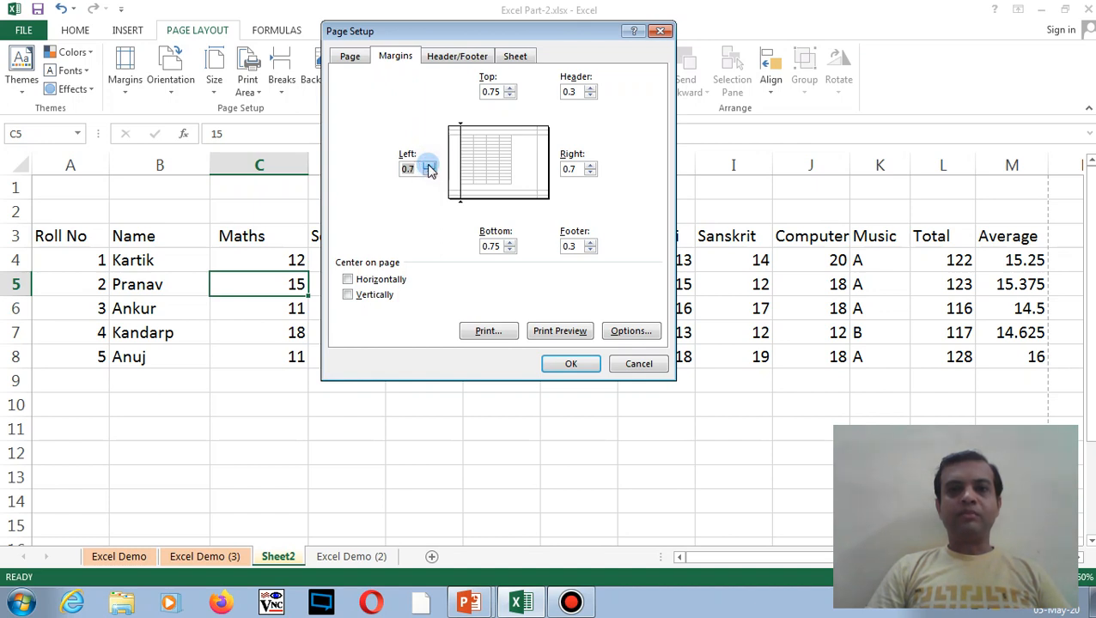
# Set the right page margin to 0.75
pyautogui.click(591, 173)
pyautogui.click(591, 173)
pyautogui.click(591, 173)
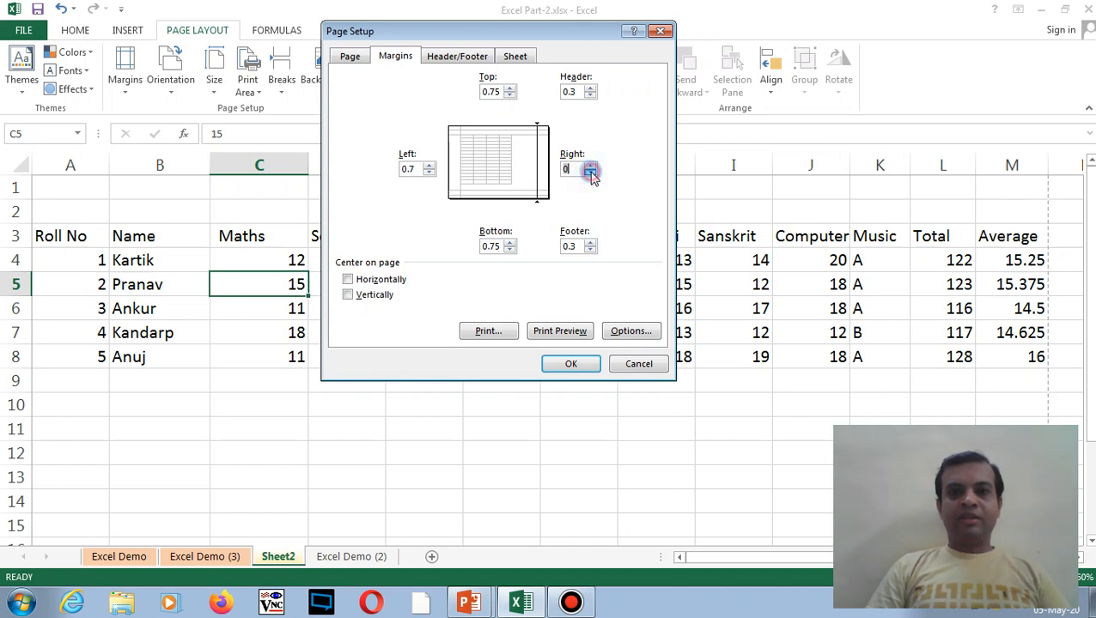
pyautogui.click(591, 166)
pyautogui.click(591, 167)
pyautogui.click(591, 167)
pyautogui.click(591, 167)
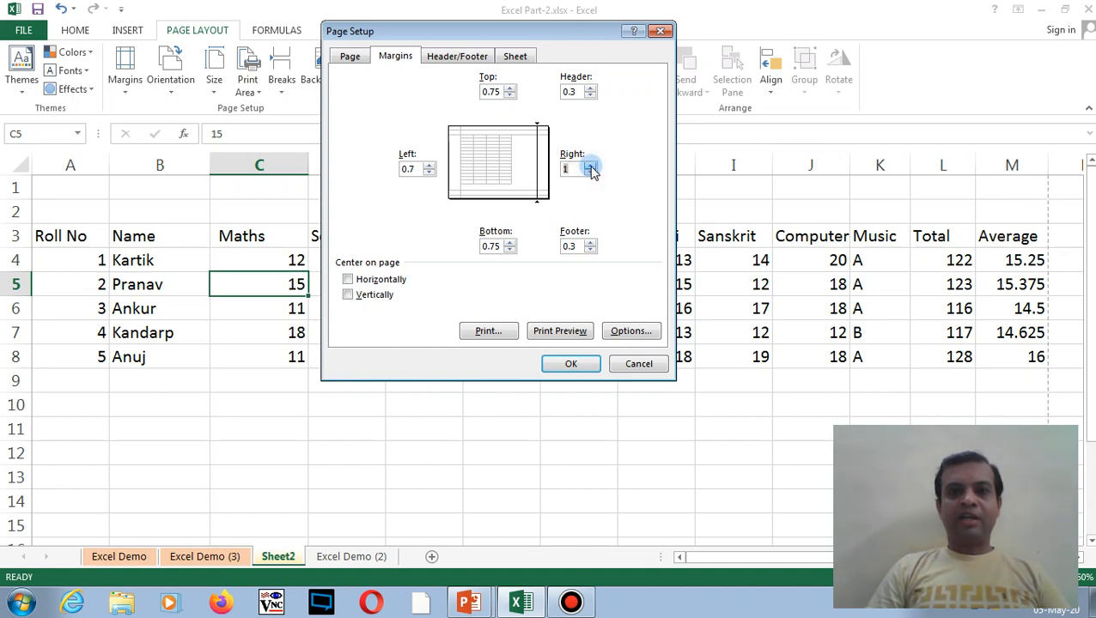
pyautogui.click(591, 173)
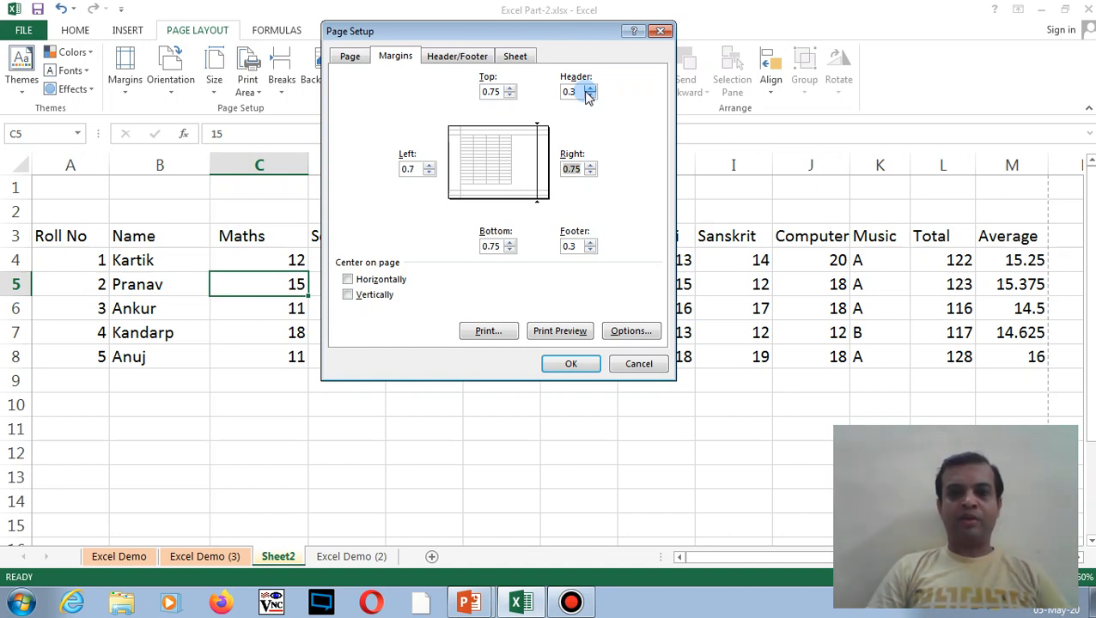
# Apply the custom margins by opening the print preview of Sheet2, and return to the worksheet
pyautogui.click(576, 240)
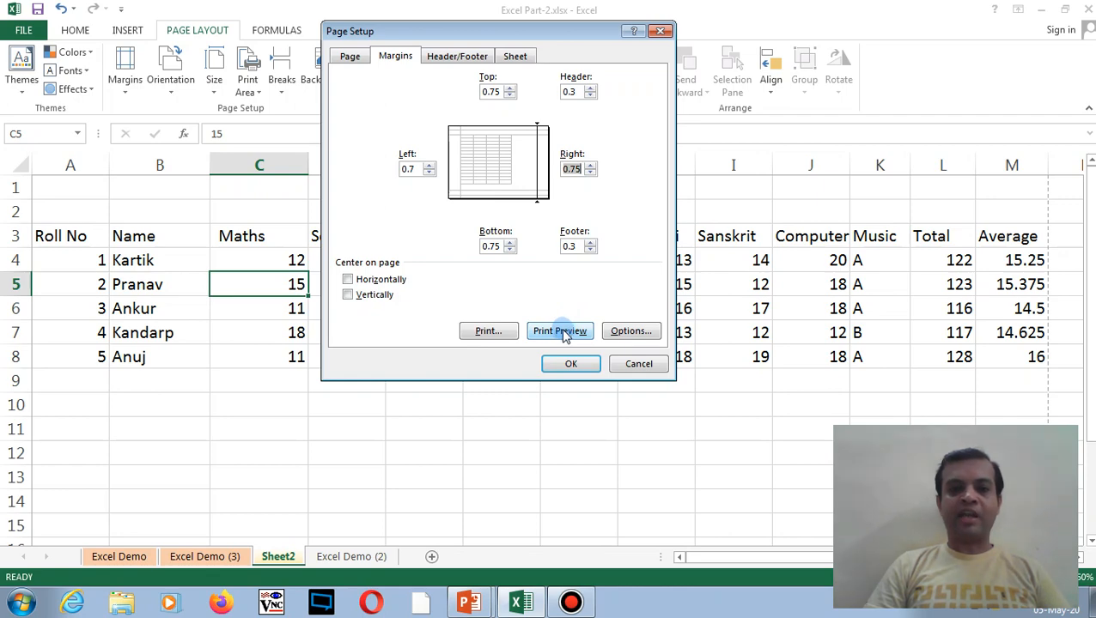
pyautogui.click(562, 332)
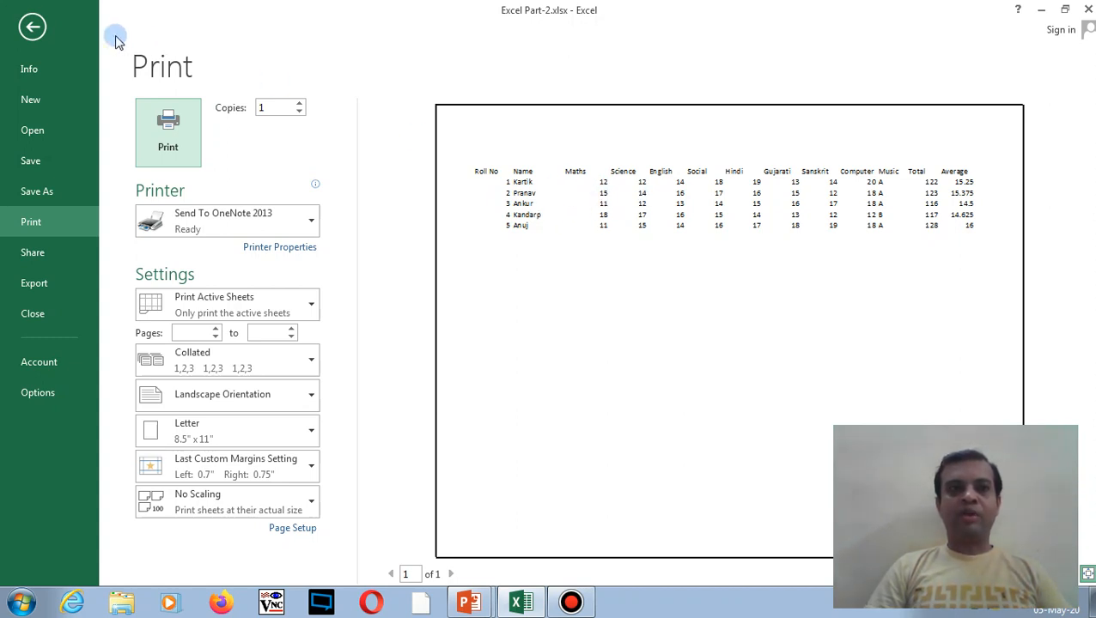
pyautogui.click(31, 28)
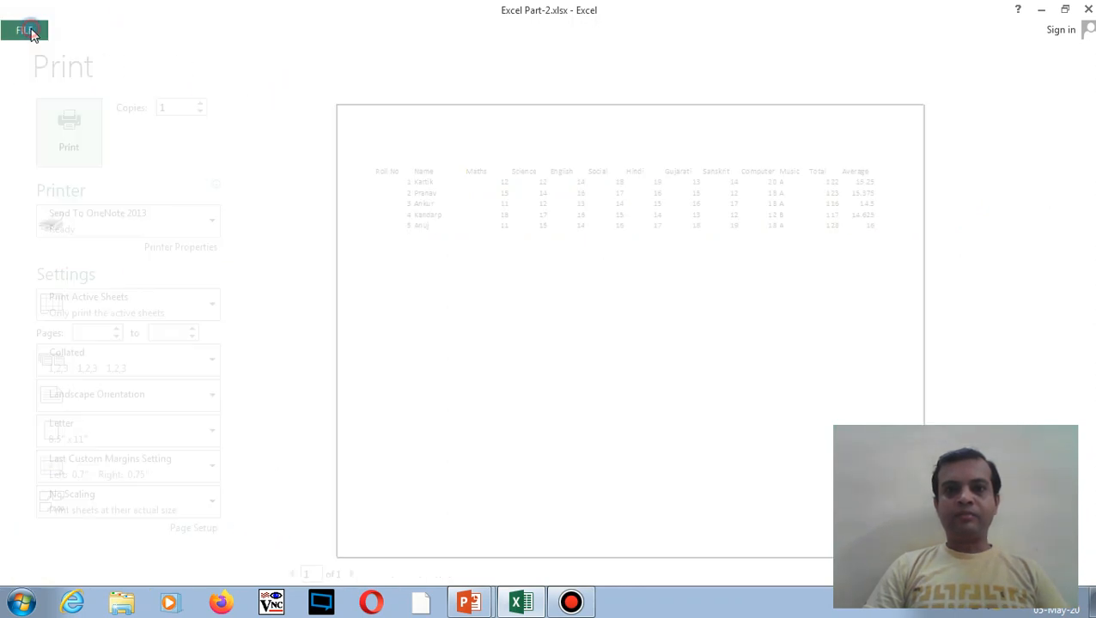
# Format the marks table A3:M8 with a medium solid outline border and thin solid inside borders
pyautogui.moveTo(72, 241); pyautogui.dragTo(979, 359)
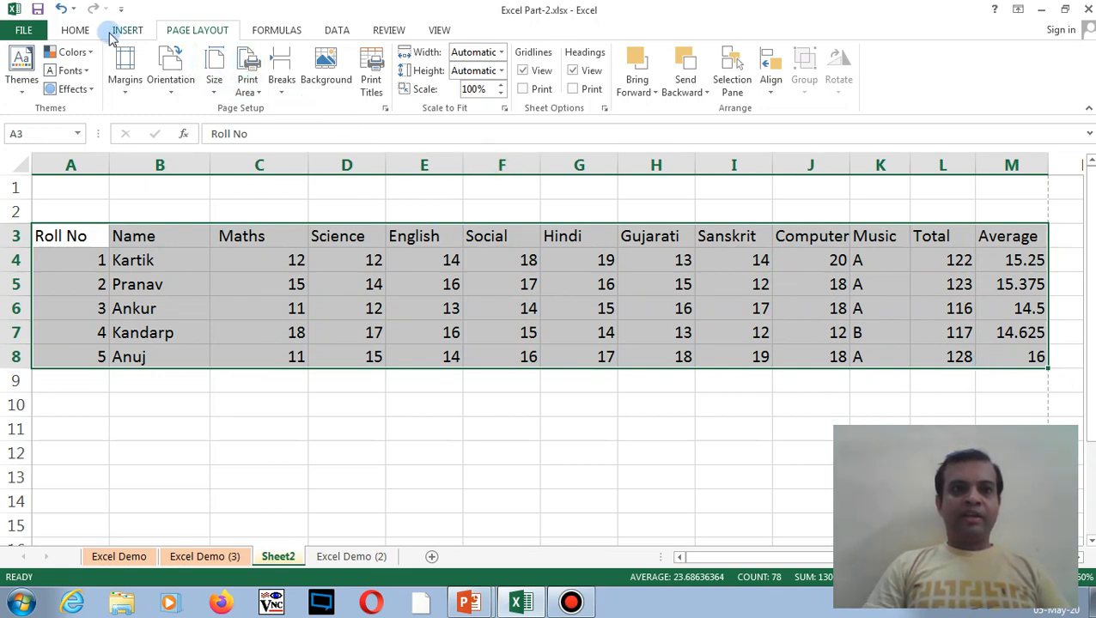
pyautogui.click(82, 33)
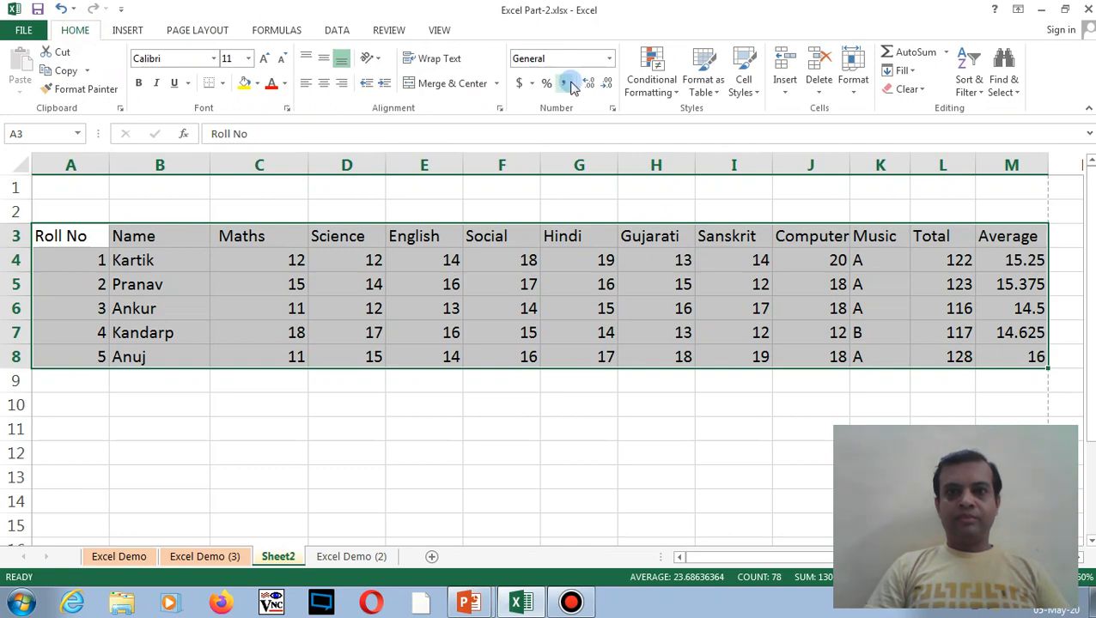
pyautogui.click(613, 109)
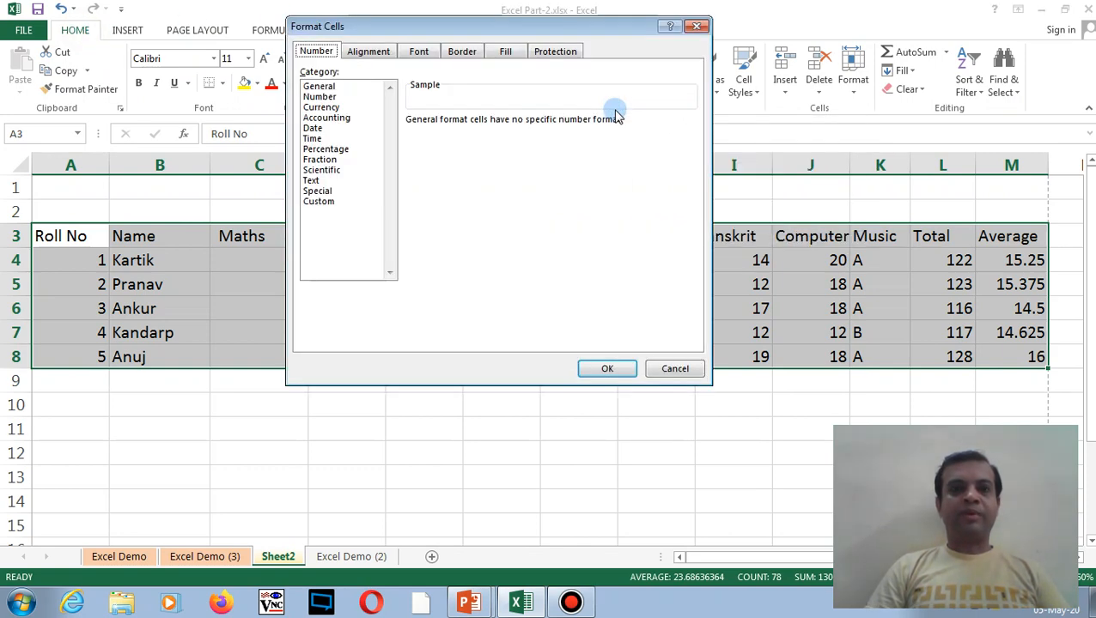
pyautogui.click(463, 53)
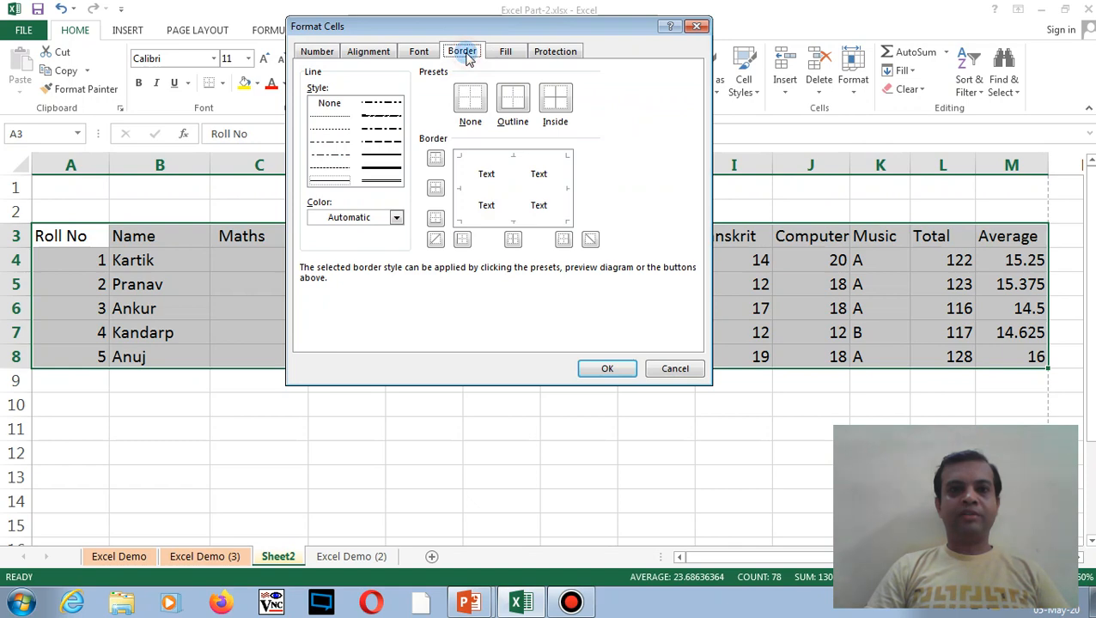
pyautogui.click(380, 153)
pyautogui.click(514, 104)
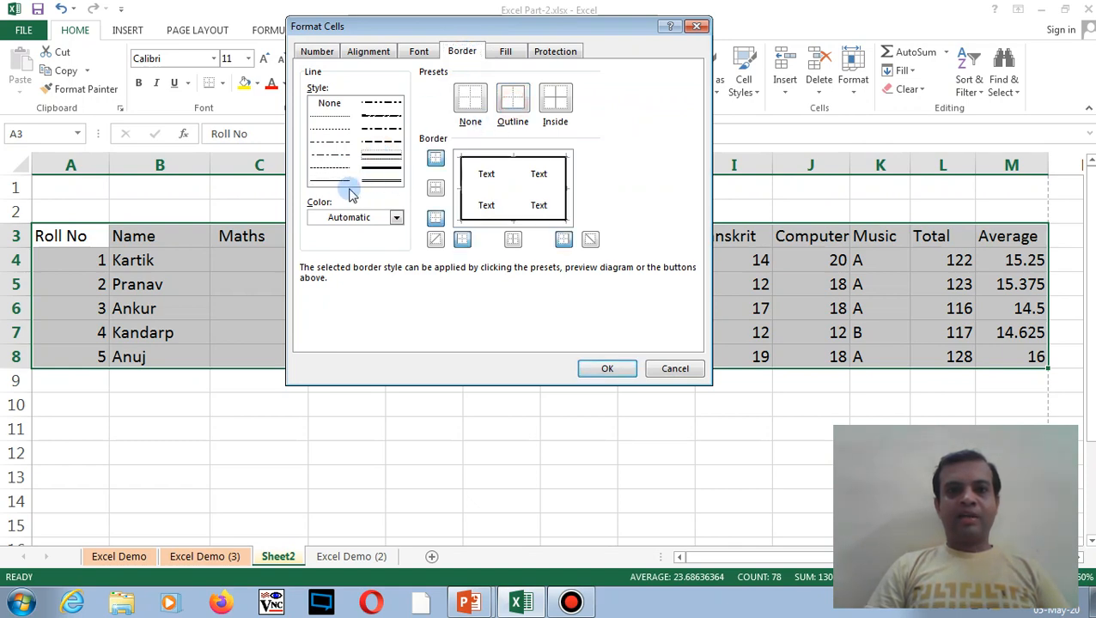
pyautogui.click(331, 180)
pyautogui.click(556, 106)
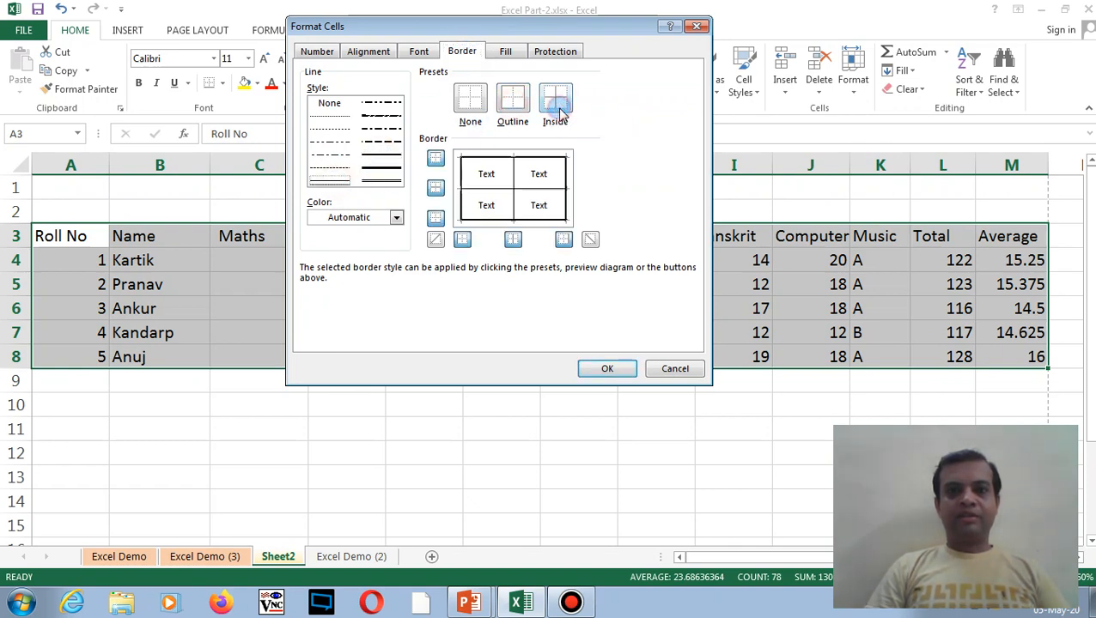
pyautogui.click(610, 368)
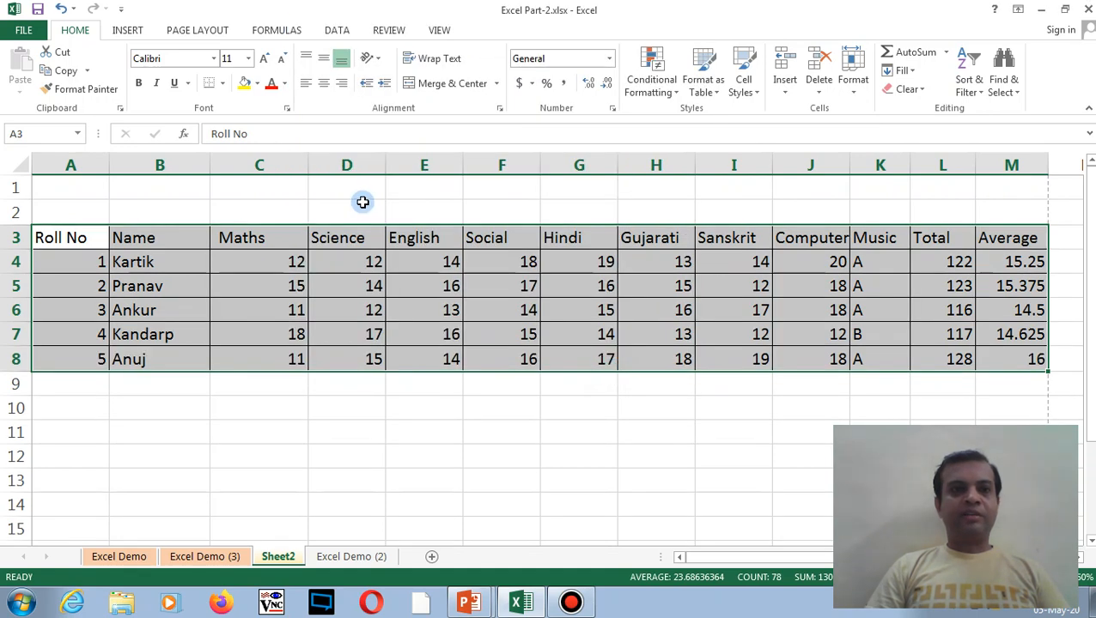
pyautogui.click(222, 86)
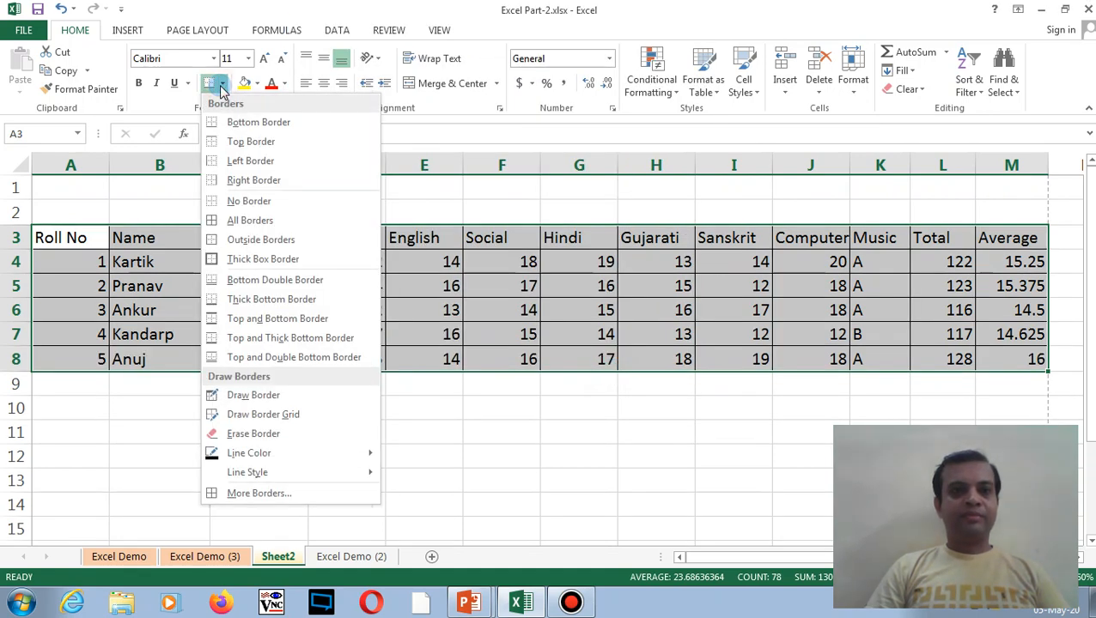
pyautogui.click(221, 86)
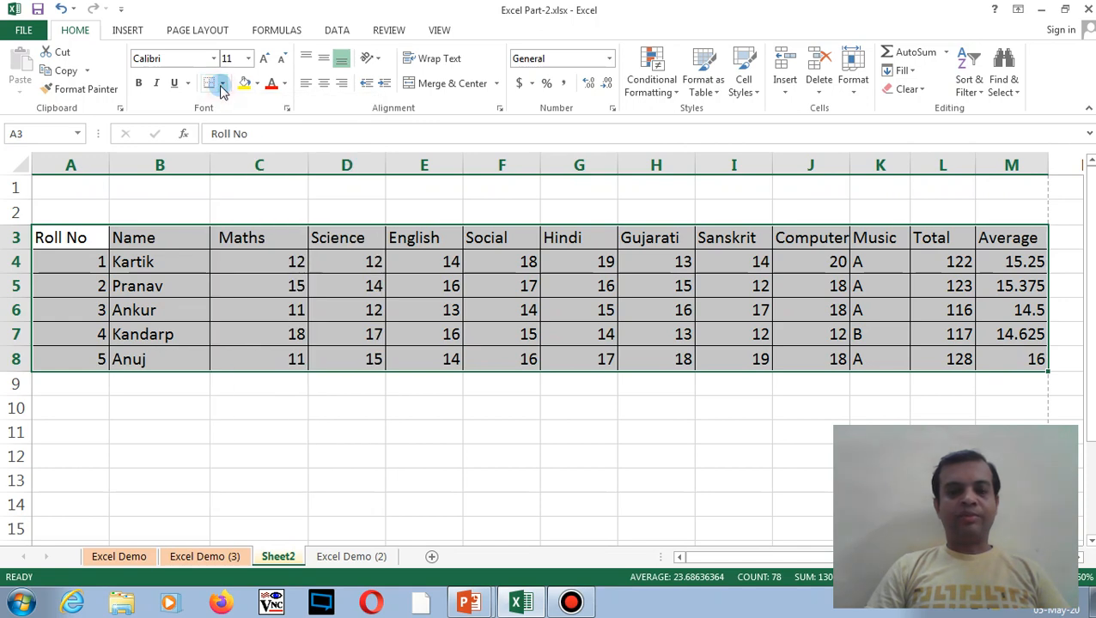
pyautogui.click(251, 386)
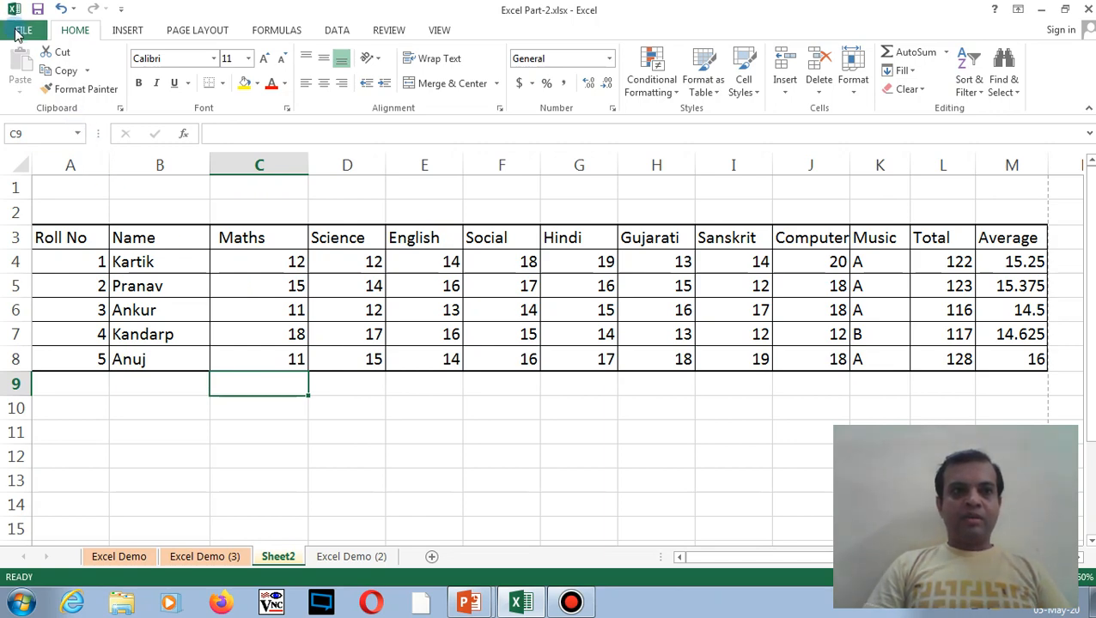
# Check the bordered marks table in the print preview from Page Setup and return to the worksheet
pyautogui.click(197, 31)
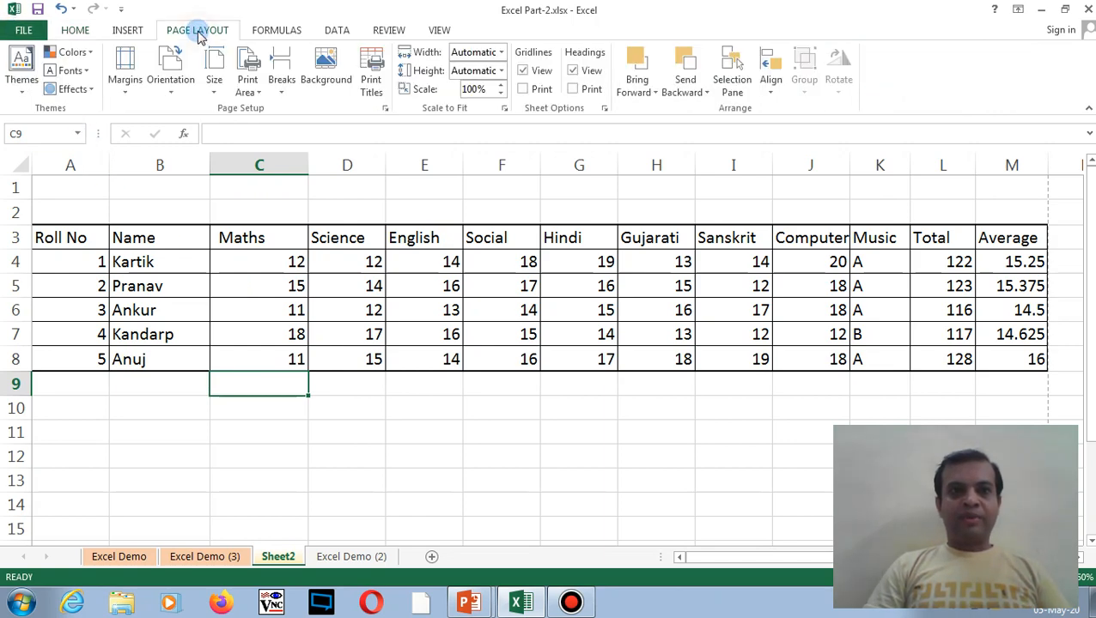
pyautogui.click(385, 109)
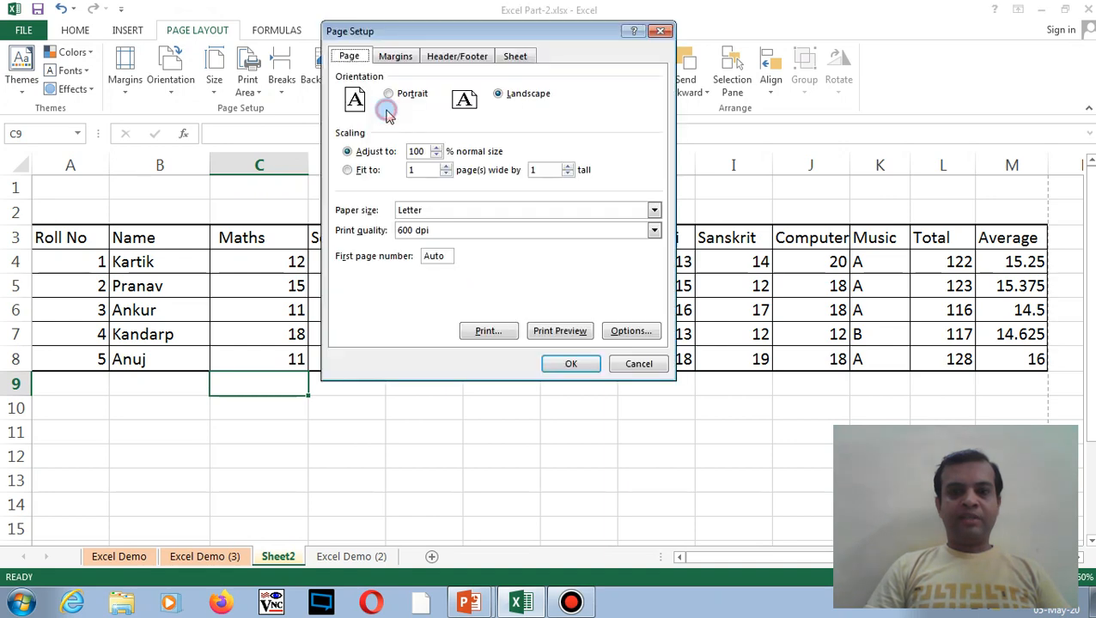
pyautogui.click(577, 332)
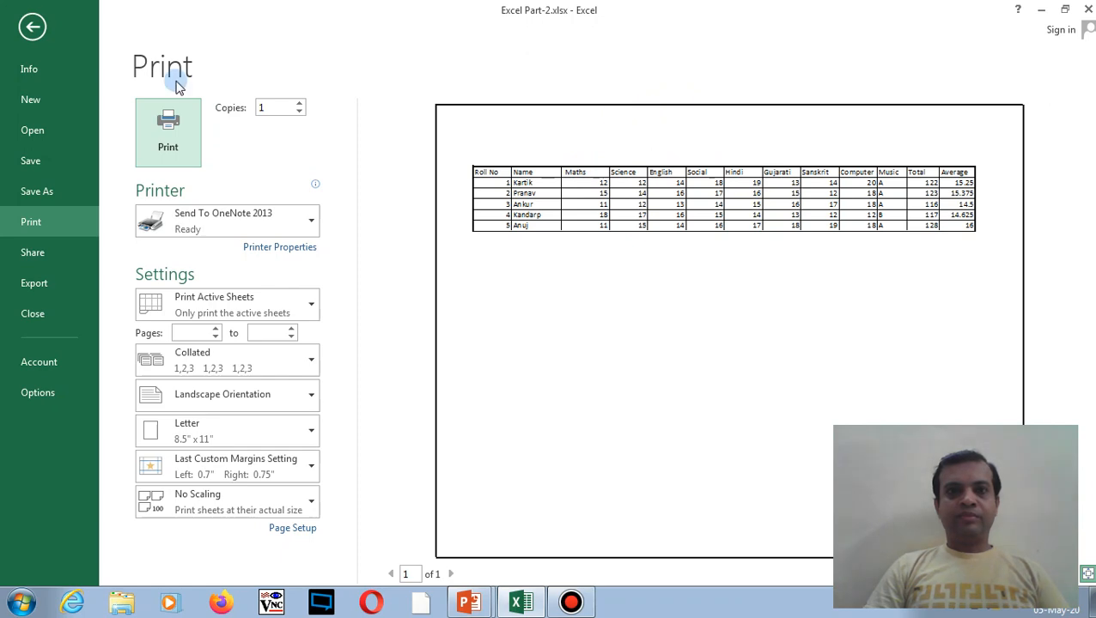
pyautogui.click(25, 29)
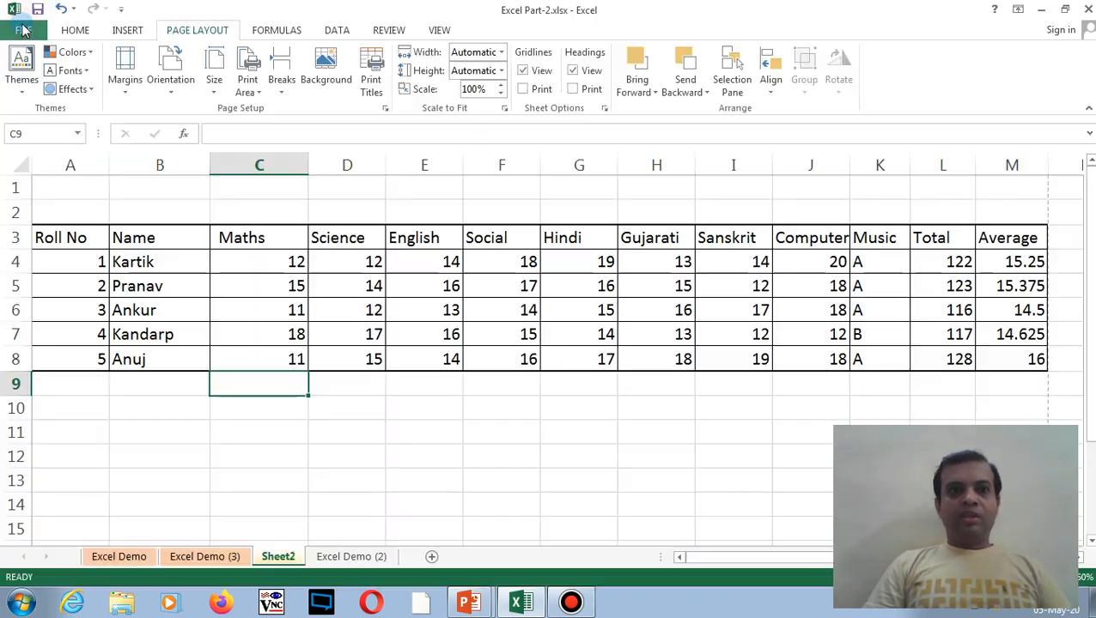
# Change the page orientation of Sheet2 to Portrait
pyautogui.click(126, 95)
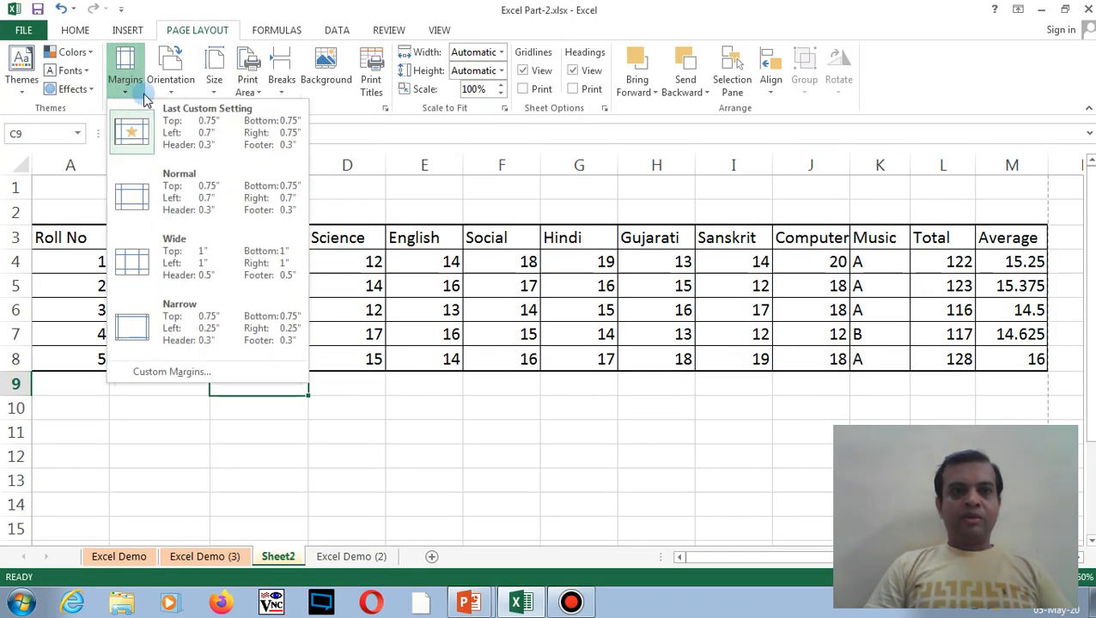
pyautogui.click(171, 96)
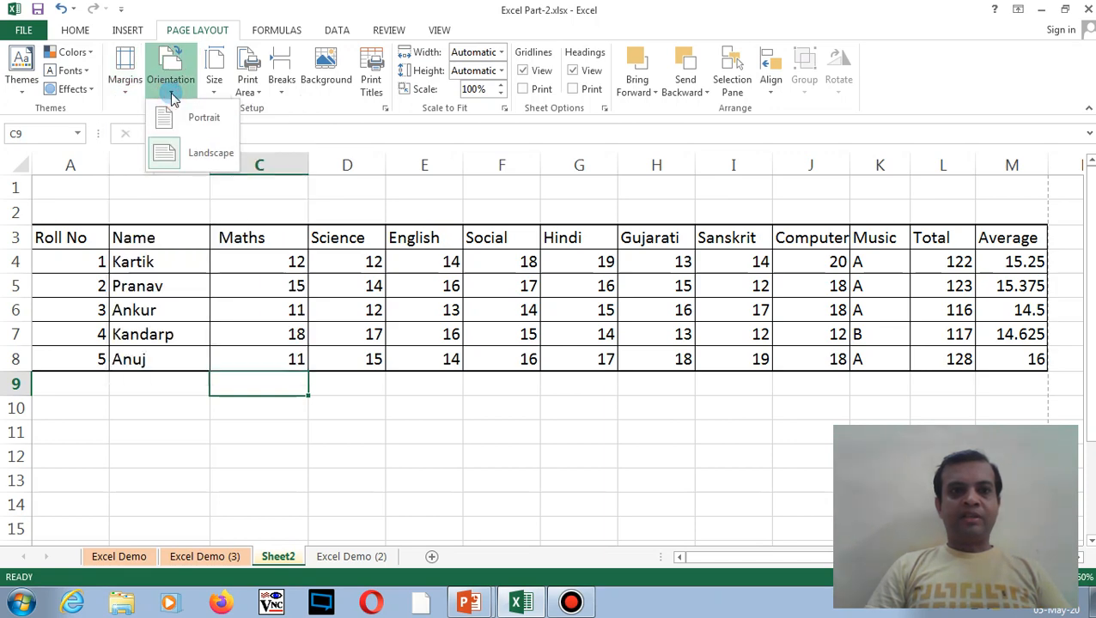
pyautogui.click(179, 121)
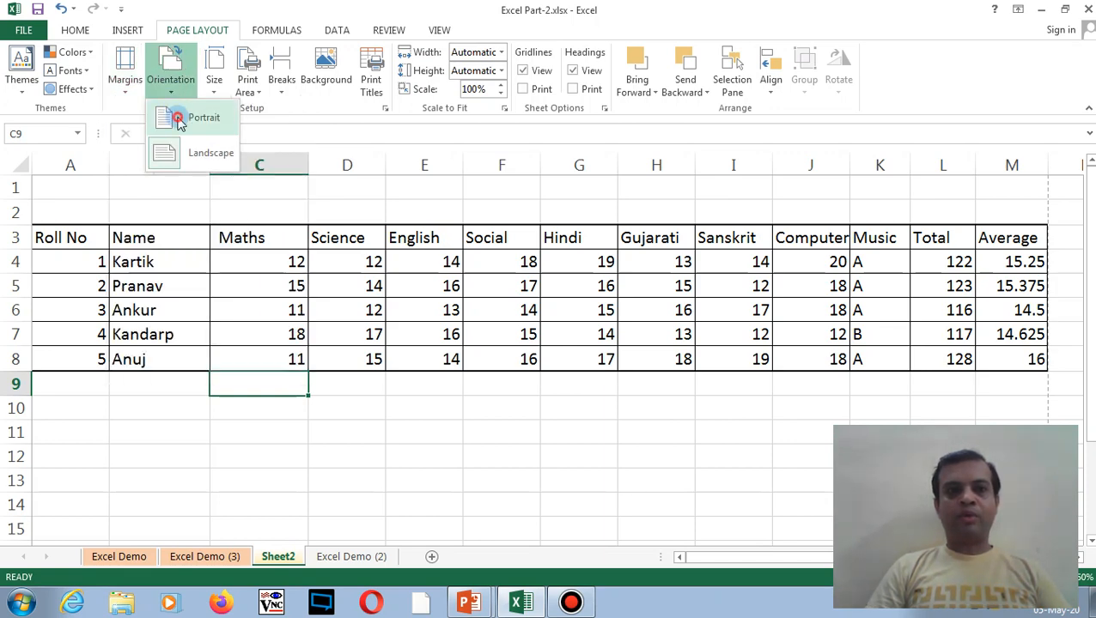
pyautogui.click(180, 121)
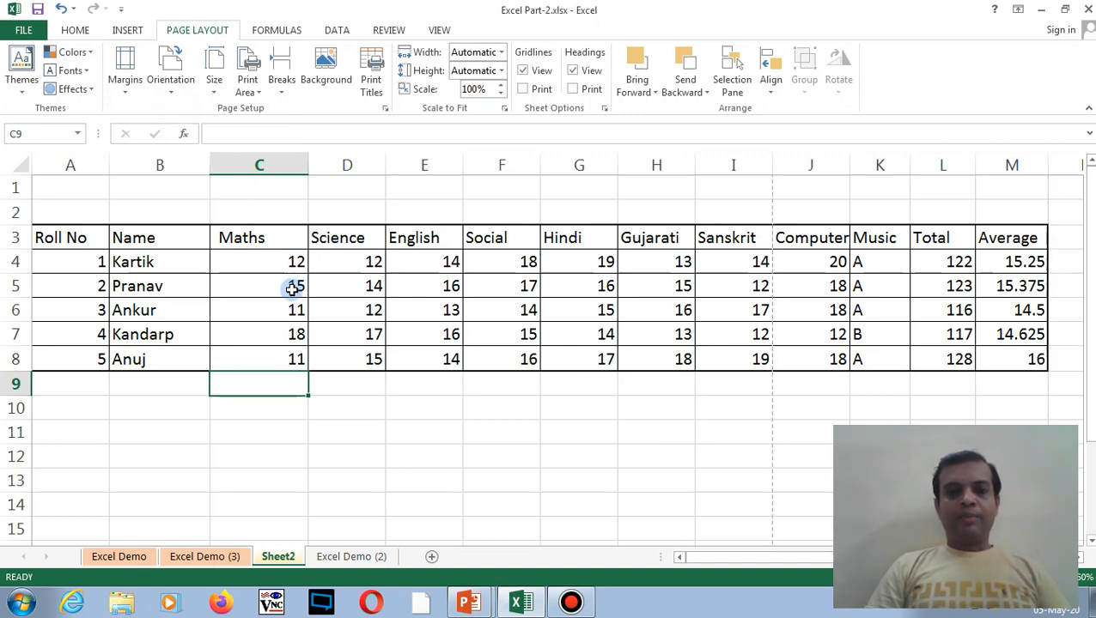
pyautogui.click(413, 414)
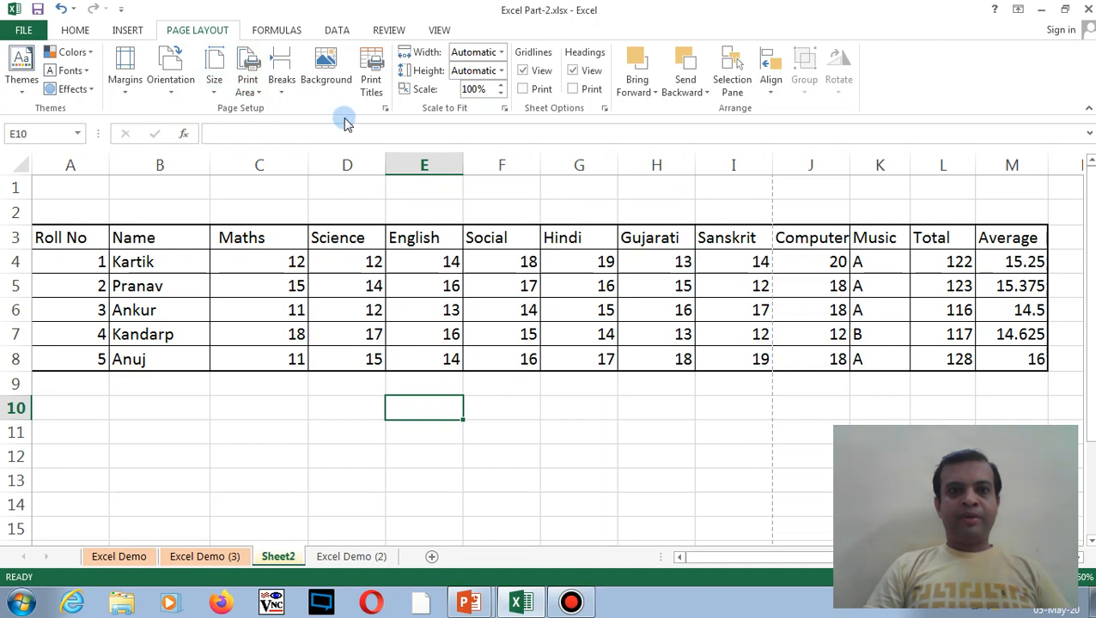
# Open the print preview of the portrait page from Page Setup to examine how the table fits
pyautogui.click(384, 108)
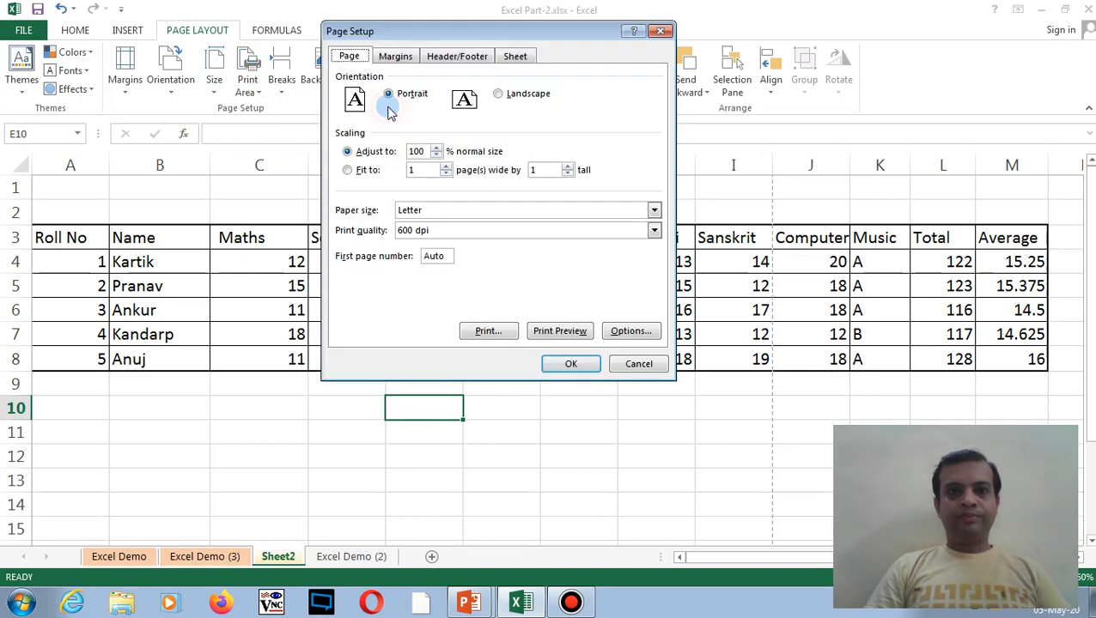
pyautogui.click(559, 331)
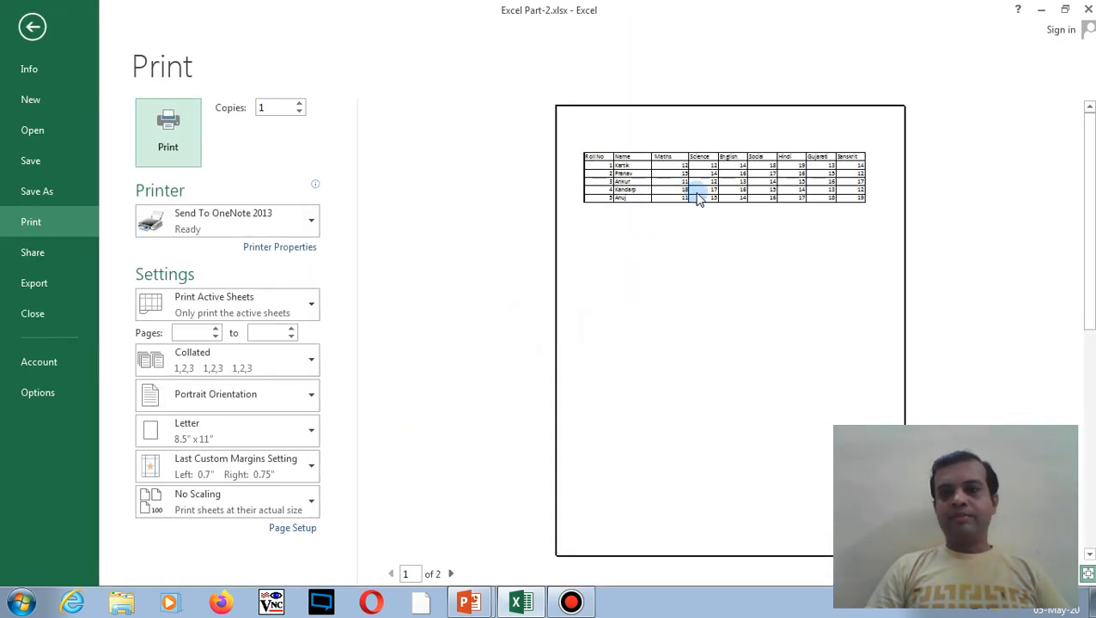
# Page back and forth between both pages of the portrait print preview and return to the worksheet
pyautogui.click(452, 575)
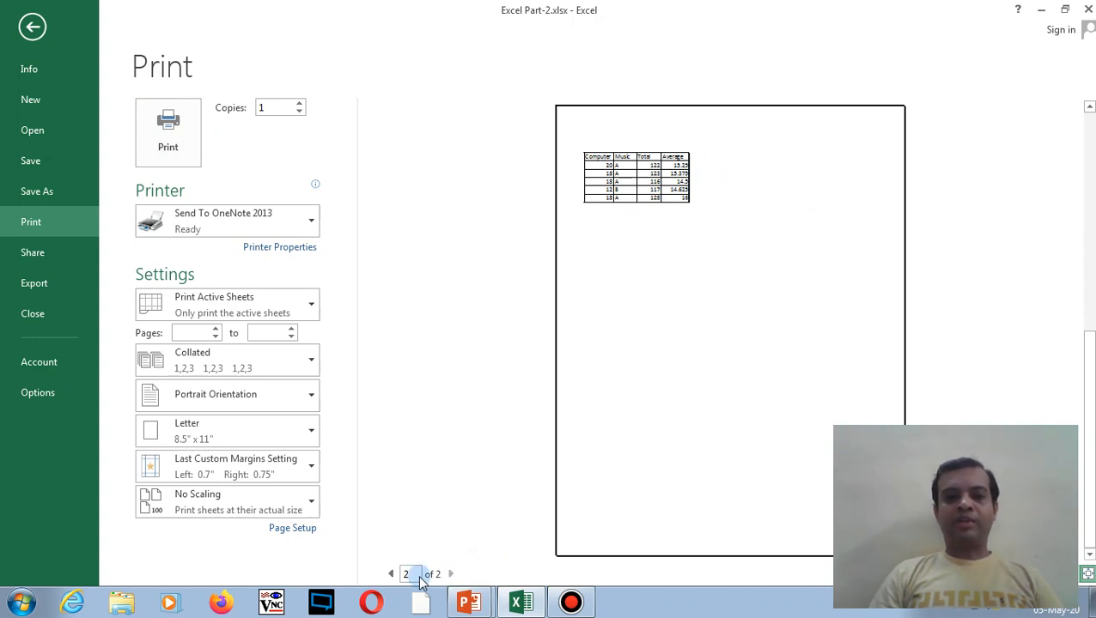
pyautogui.click(392, 574)
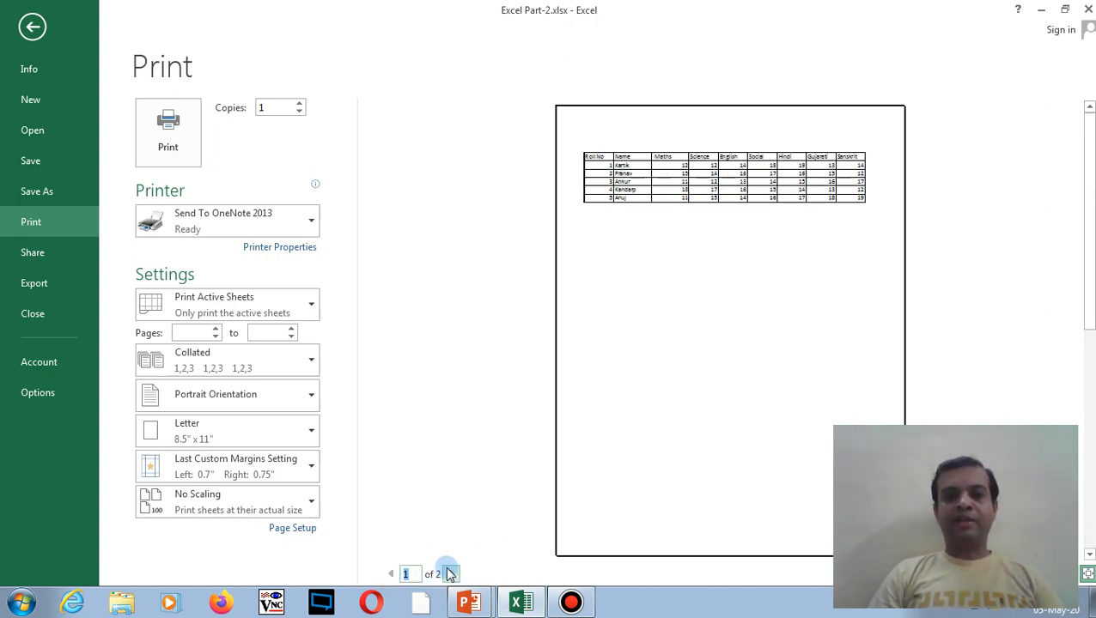
pyautogui.click(451, 574)
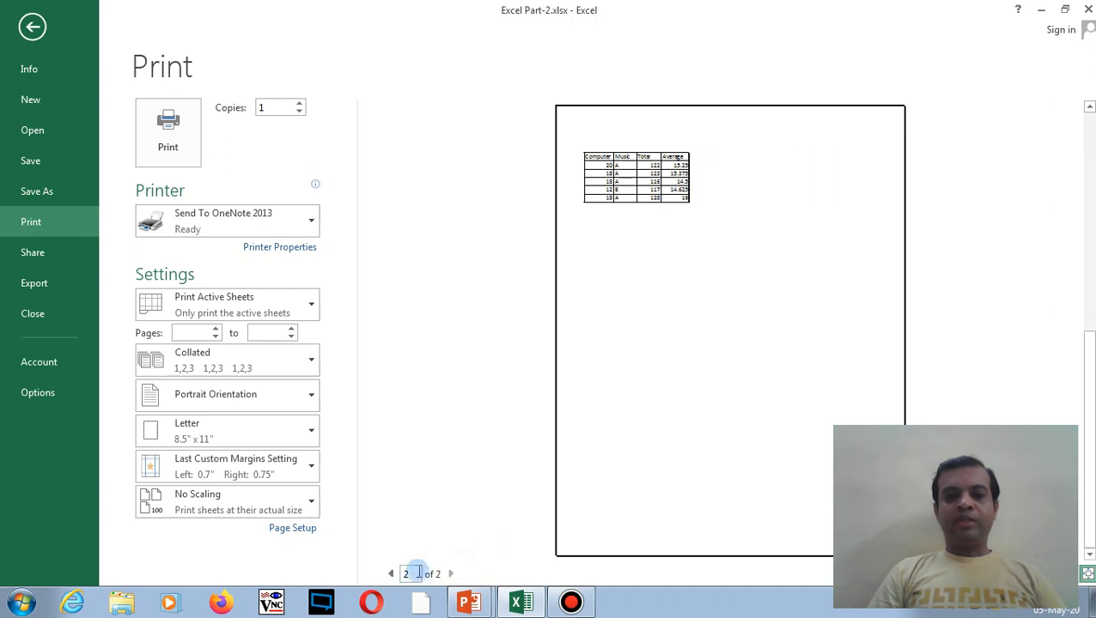
pyautogui.click(393, 579)
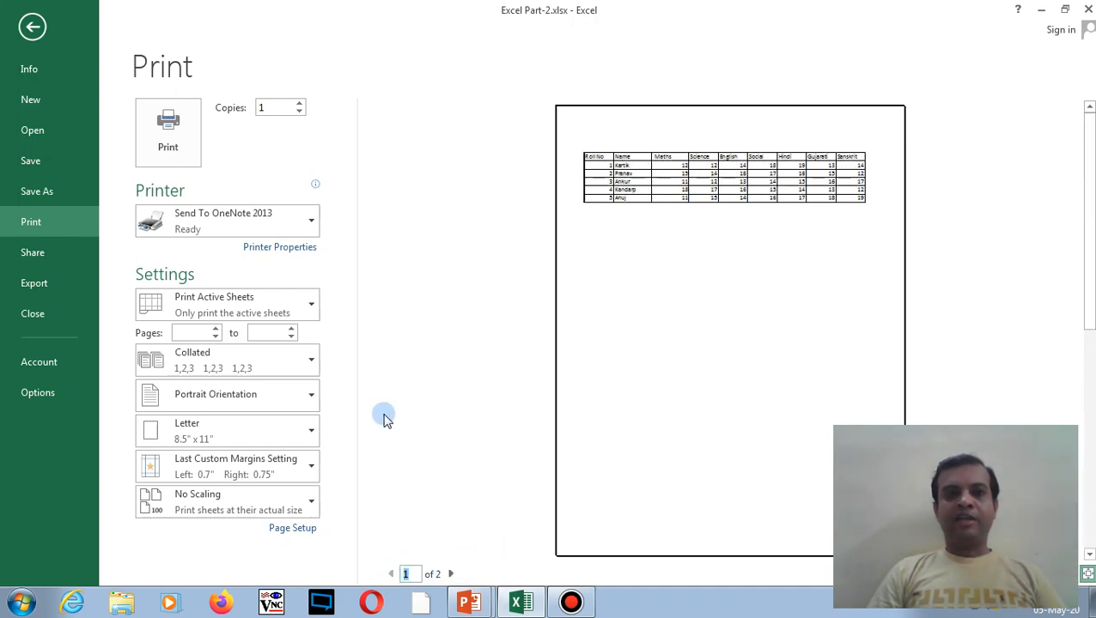
pyautogui.click(33, 26)
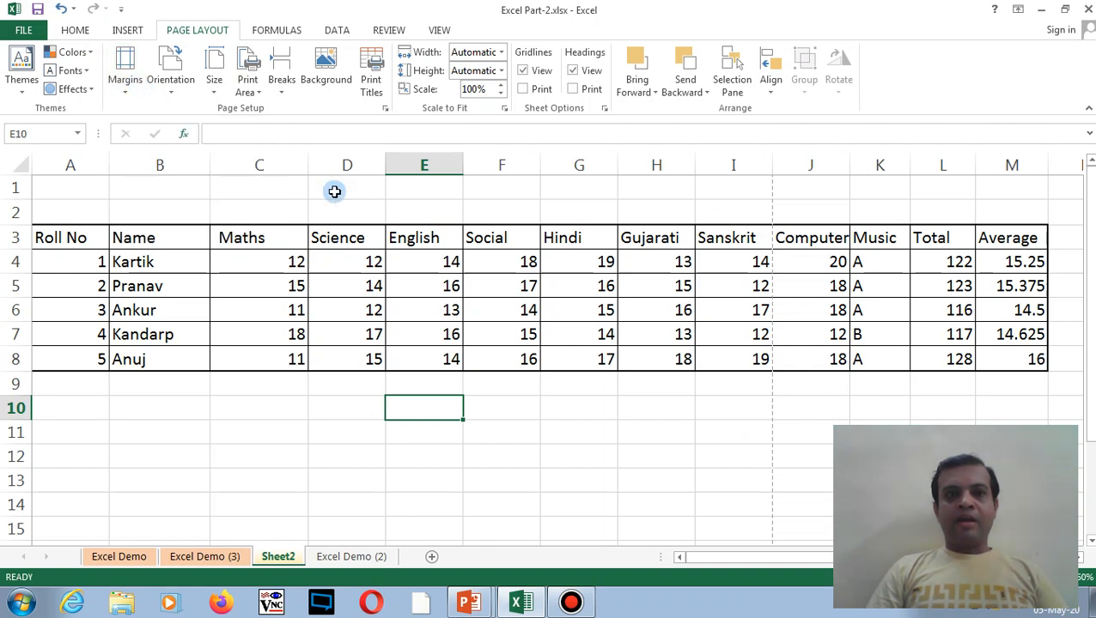
# Examine which columns of the marks table fall on each side of the page break in Portrait orientation
pyautogui.click(173, 84)
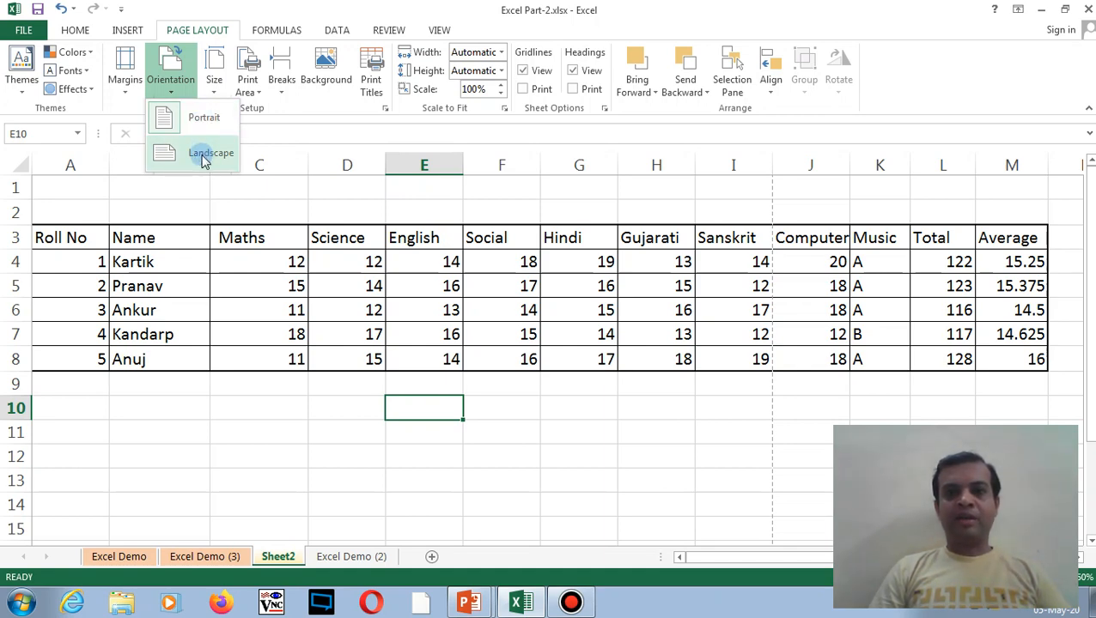
pyautogui.click(271, 458)
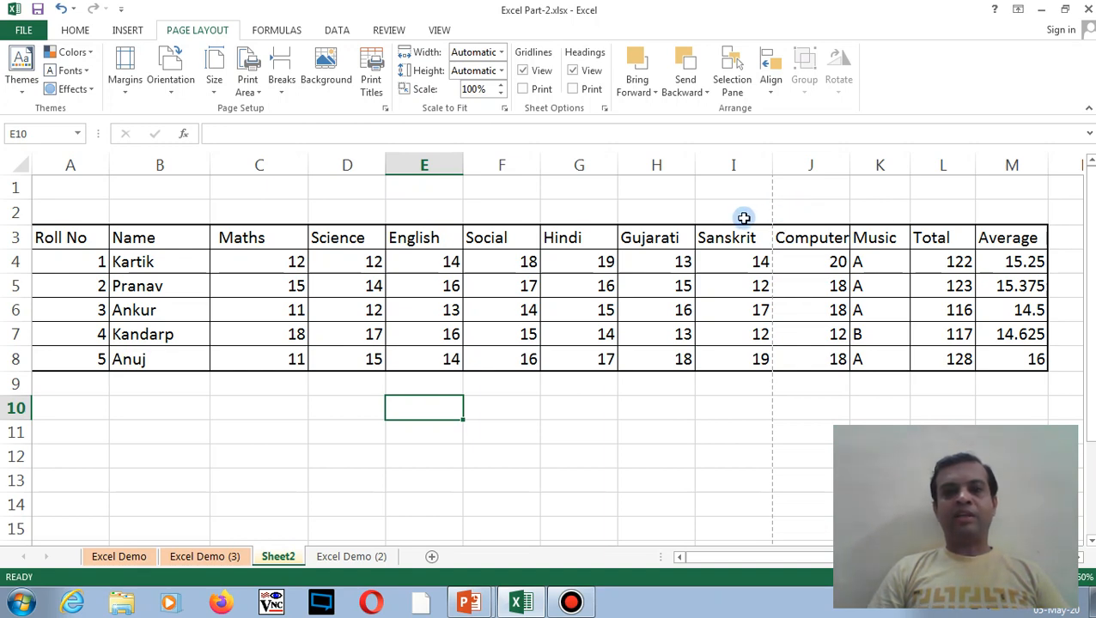
pyautogui.moveTo(754, 214); pyautogui.dragTo(111, 352)
pyautogui.click(408, 407)
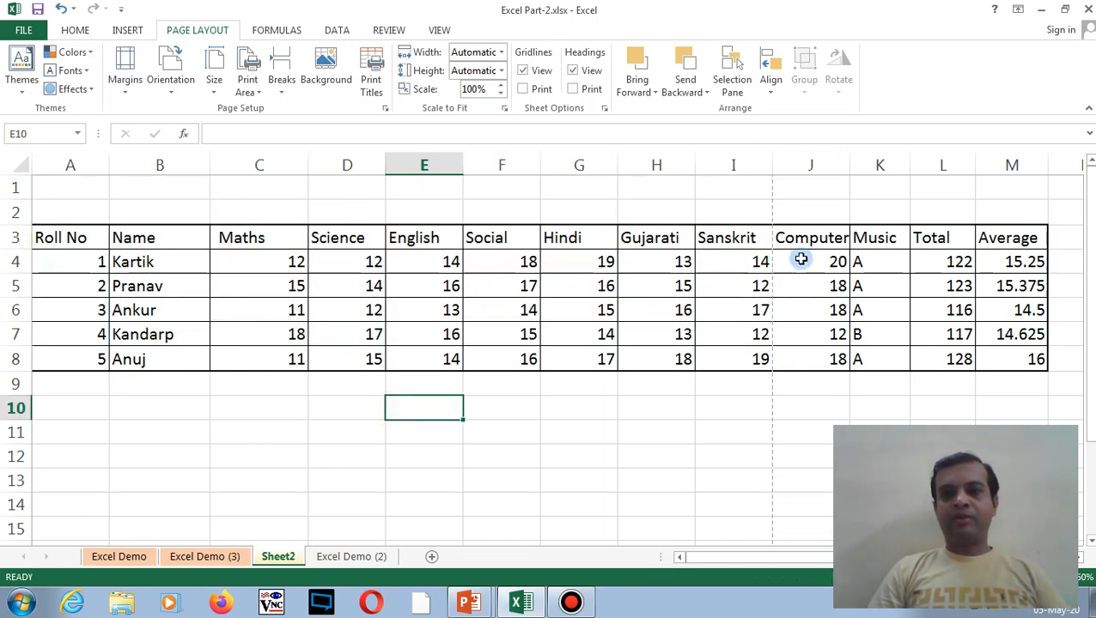
pyautogui.moveTo(796, 245); pyautogui.dragTo(1027, 387)
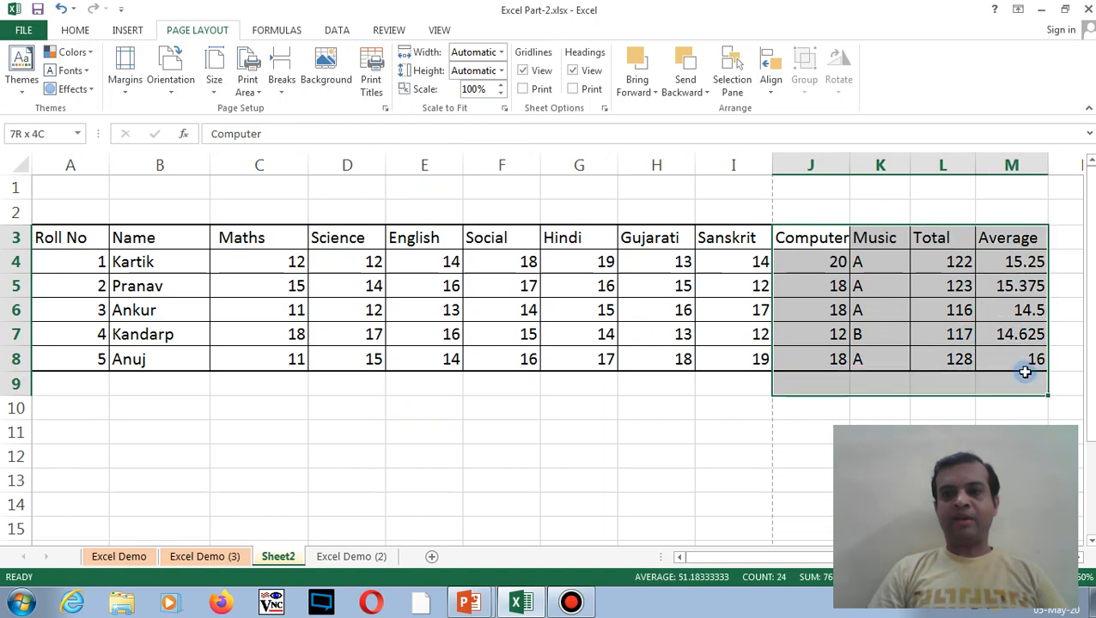
pyautogui.click(652, 405)
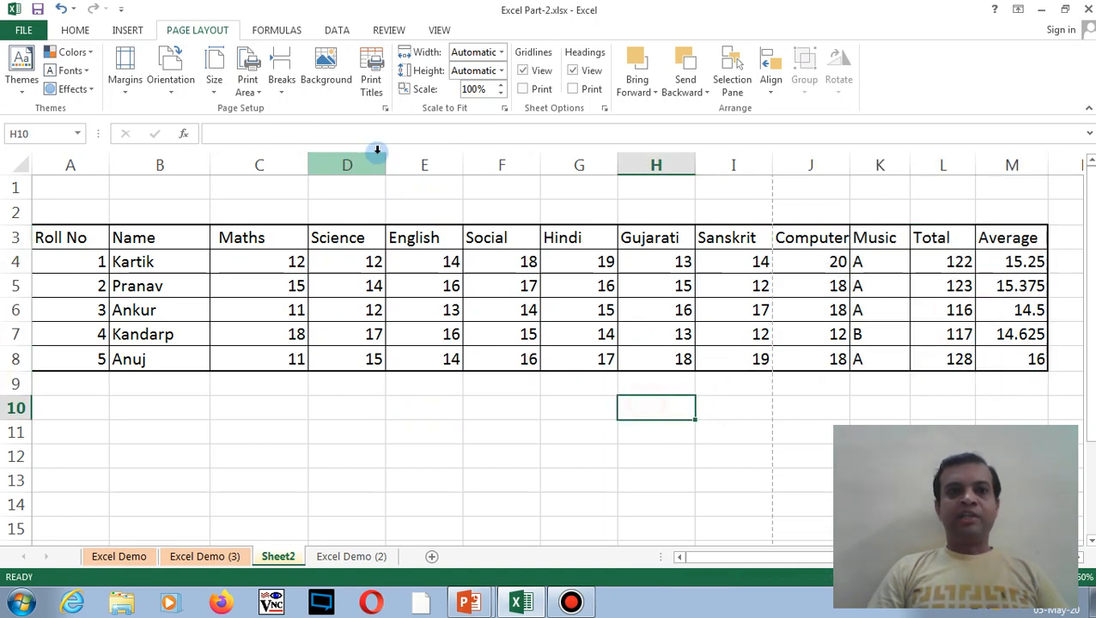
# Change the page orientation of Sheet2 to Landscape and inspect the page break beside the Average column
pyautogui.click(169, 92)
pyautogui.click(182, 153)
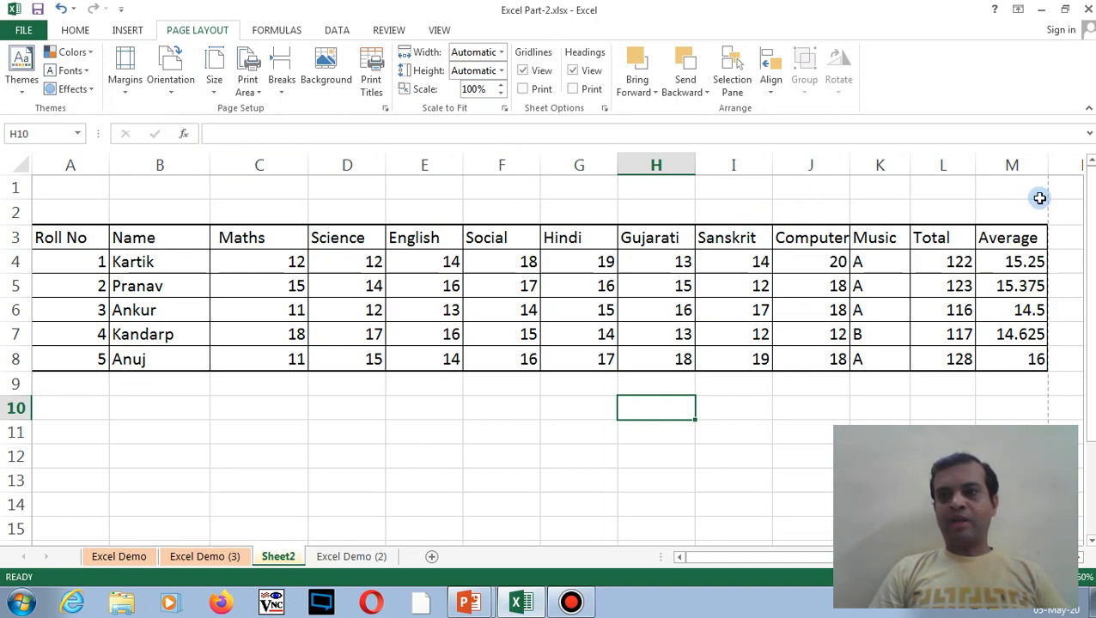
pyautogui.moveTo(1056, 185); pyautogui.dragTo(1062, 219)
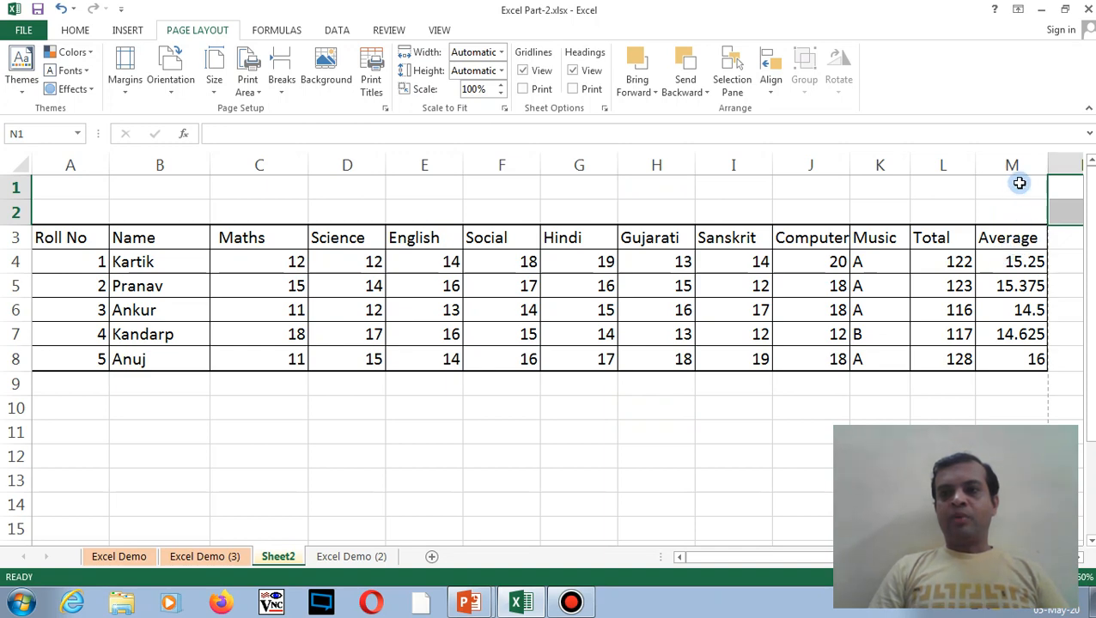
pyautogui.moveTo(1020, 183); pyautogui.dragTo(995, 254)
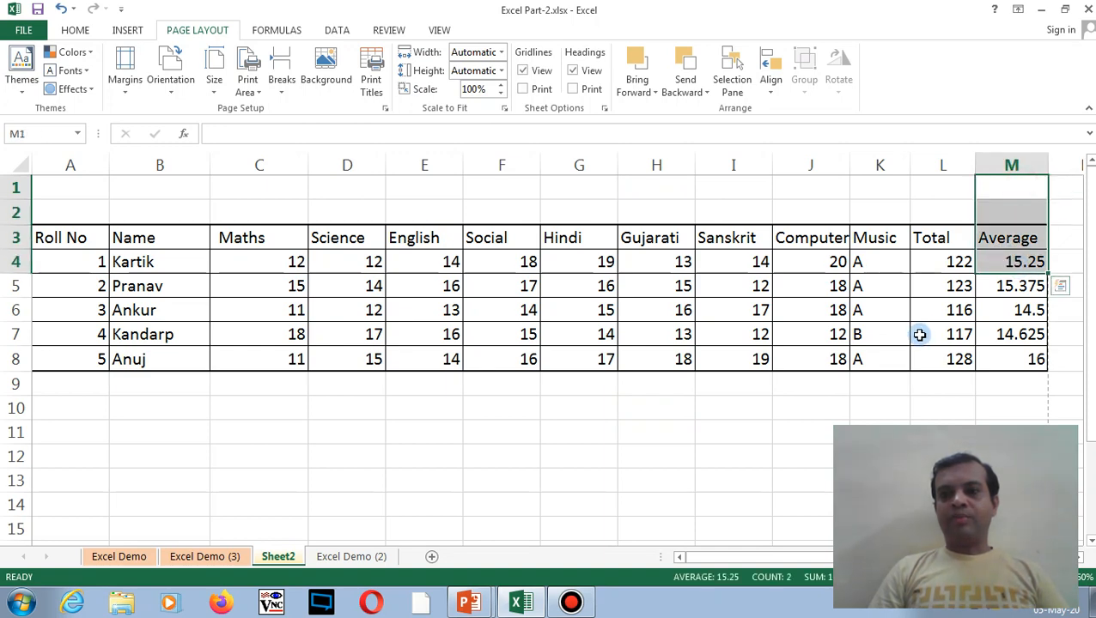
pyautogui.click(916, 337)
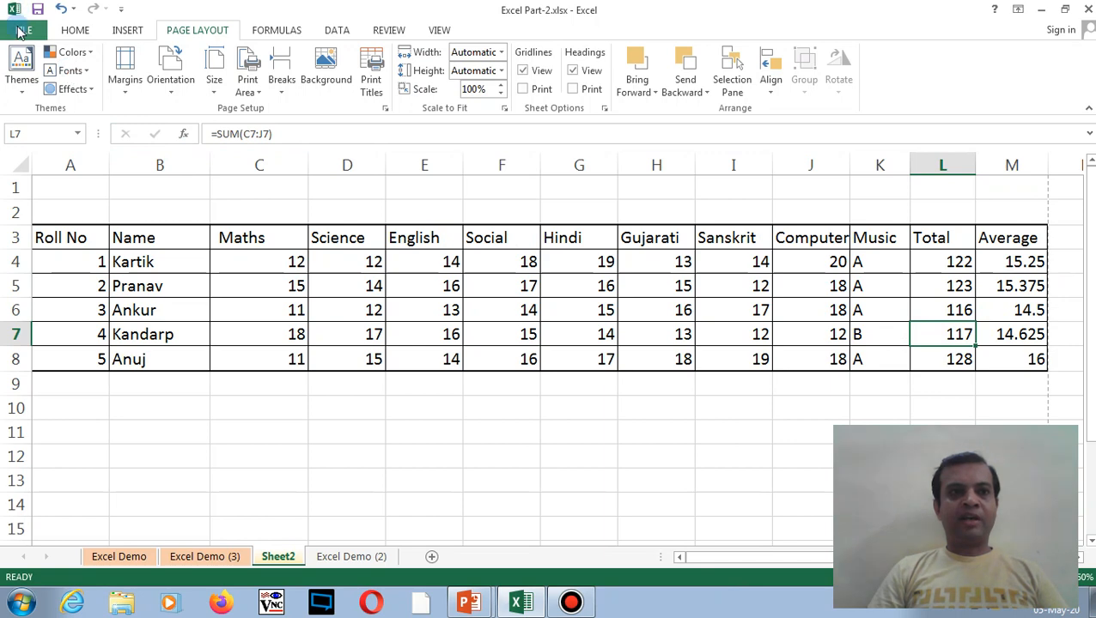
# Check the landscape marks table in the print preview from Page Setup and return to the worksheet
pyautogui.click(386, 111)
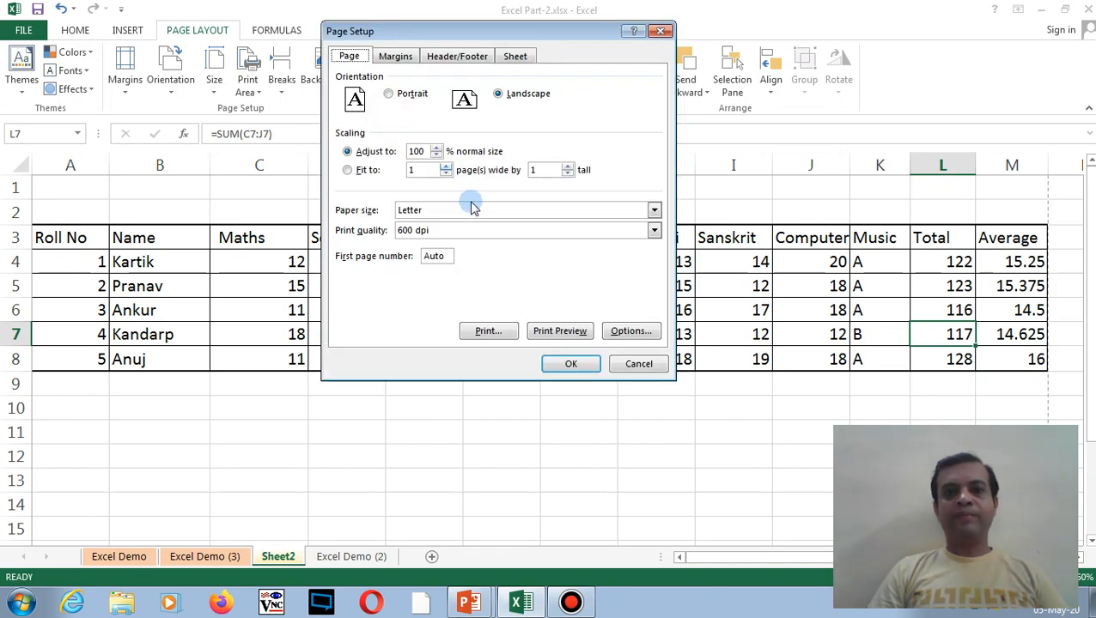
pyautogui.click(559, 331)
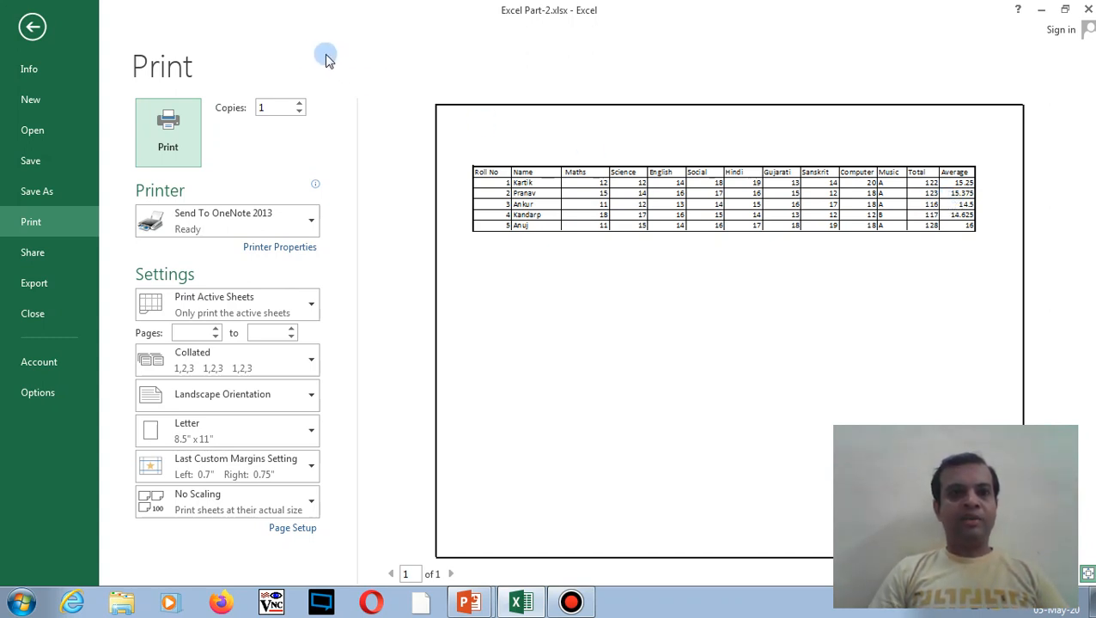
pyautogui.click(34, 31)
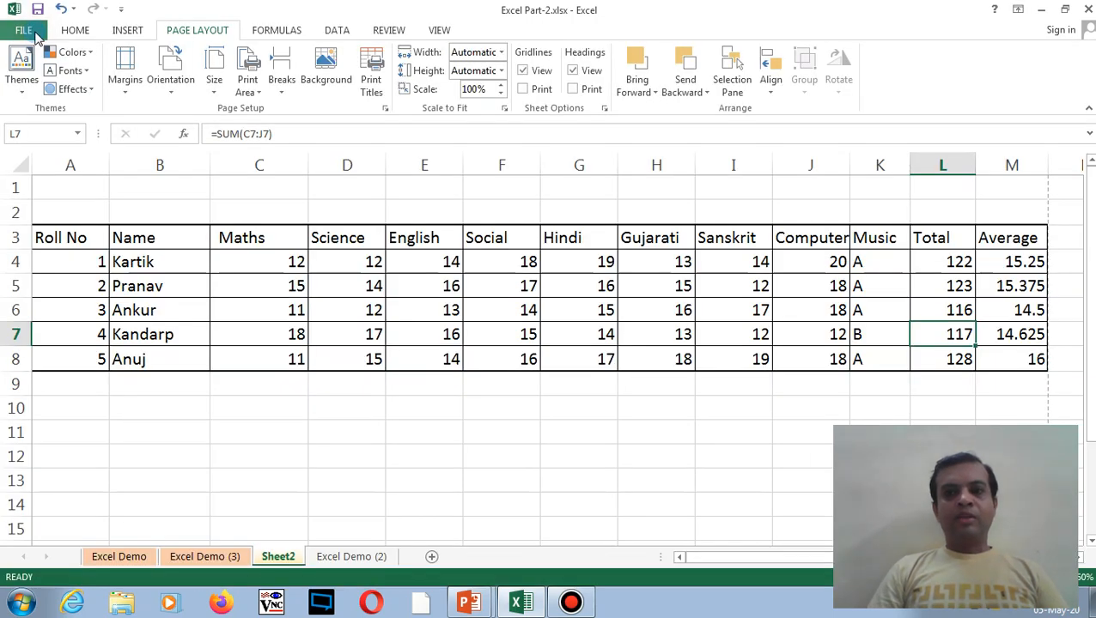
# Restore the page orientation of Sheet2 to Portrait and inspect the page break beside the Sanskrit column
pyautogui.click(170, 91)
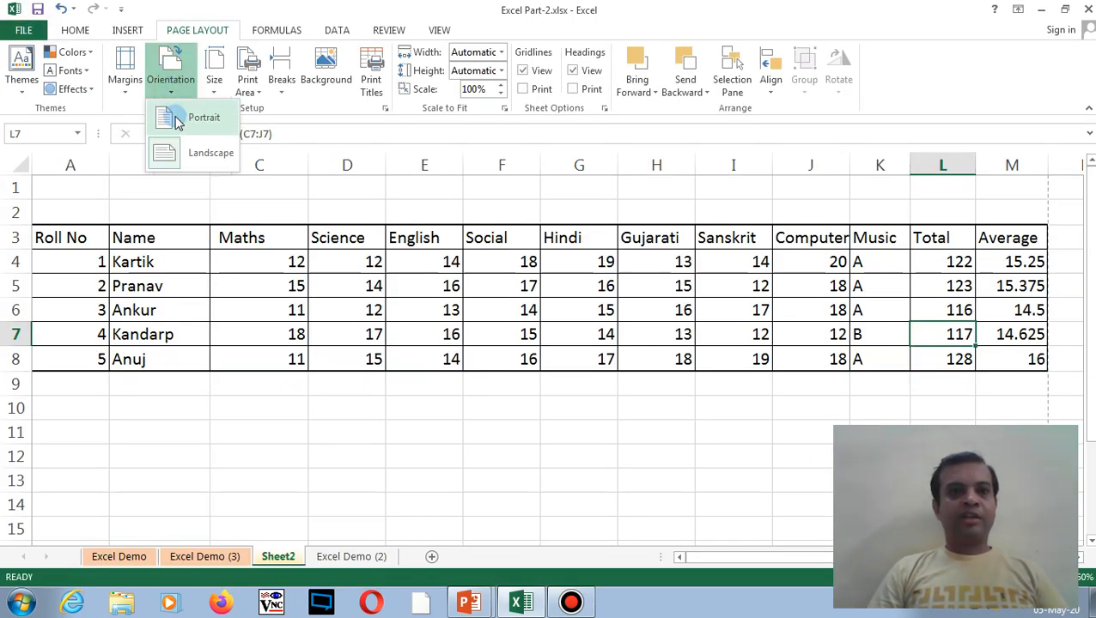
pyautogui.click(176, 117)
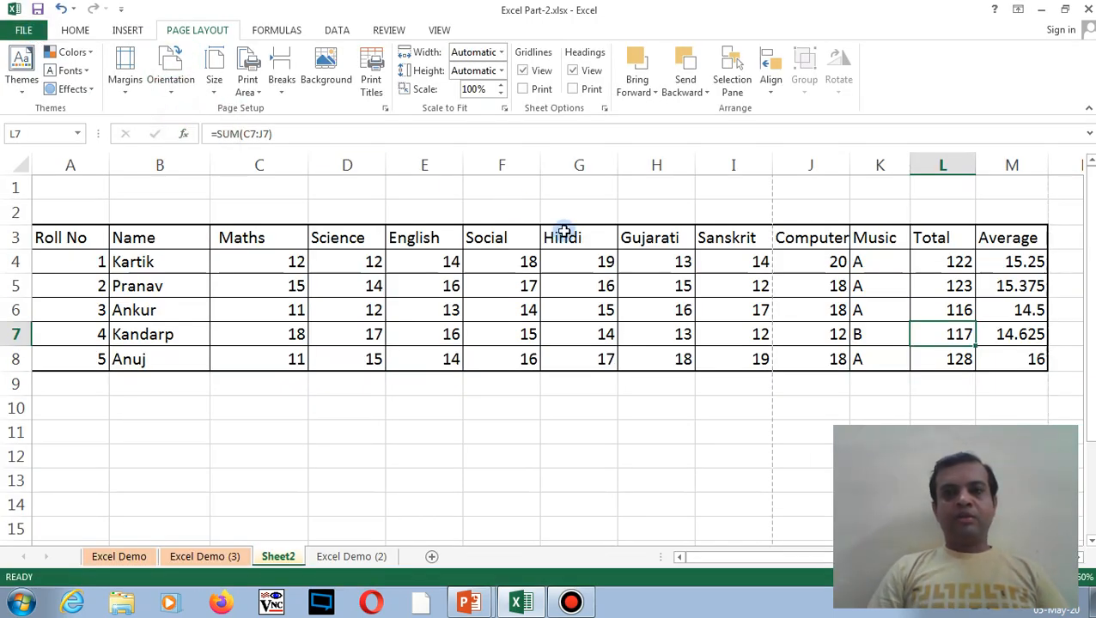
pyautogui.click(674, 258)
pyautogui.moveTo(755, 187); pyautogui.dragTo(733, 398)
pyautogui.click(644, 398)
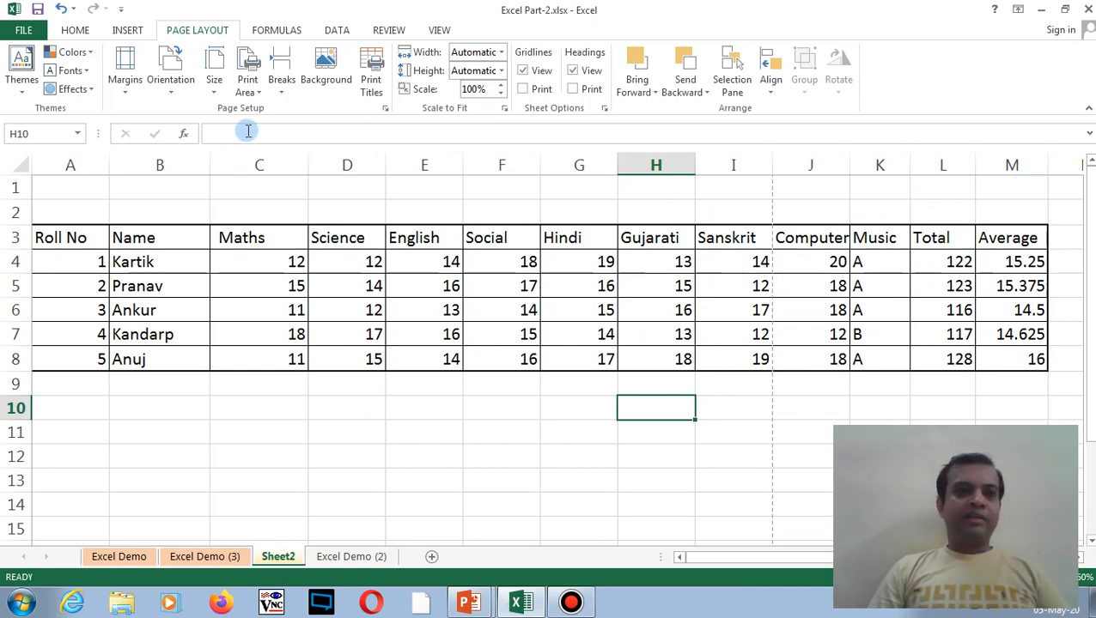
# Set the paper size to Legal (8.5" x 14") and return it to Letter (8.5" x 11")
pyautogui.click(215, 94)
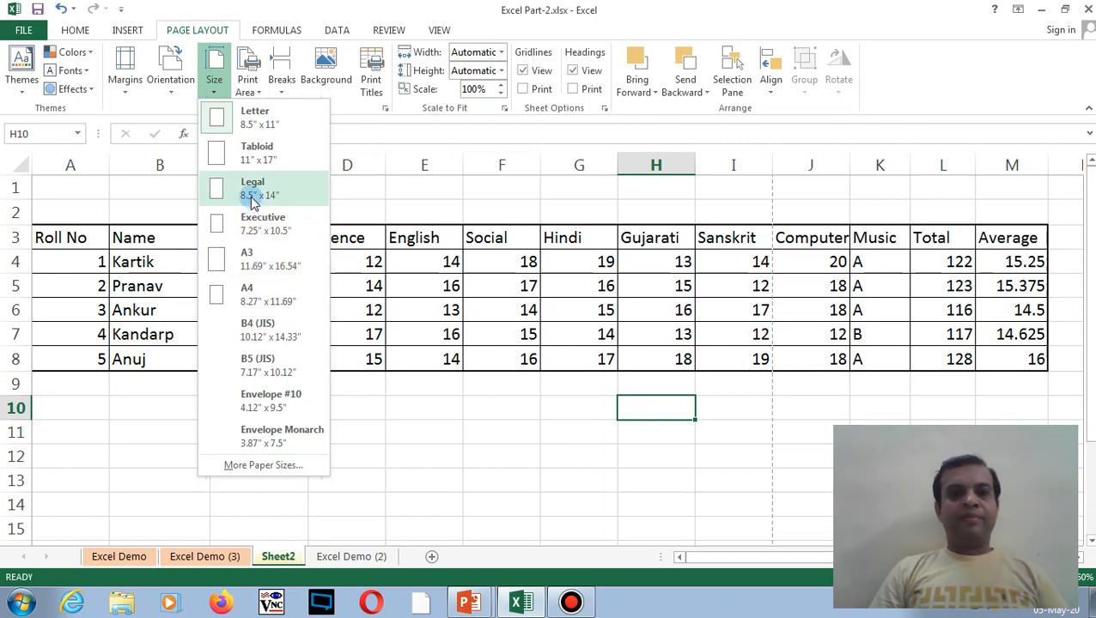
pyautogui.click(403, 283)
pyautogui.click(215, 94)
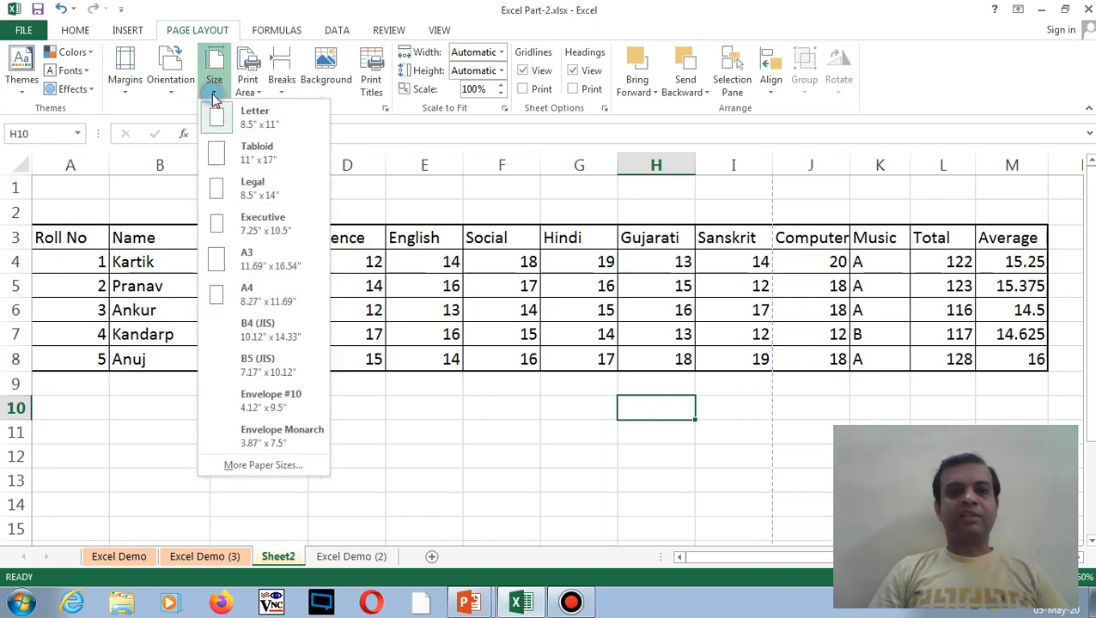
pyautogui.click(222, 184)
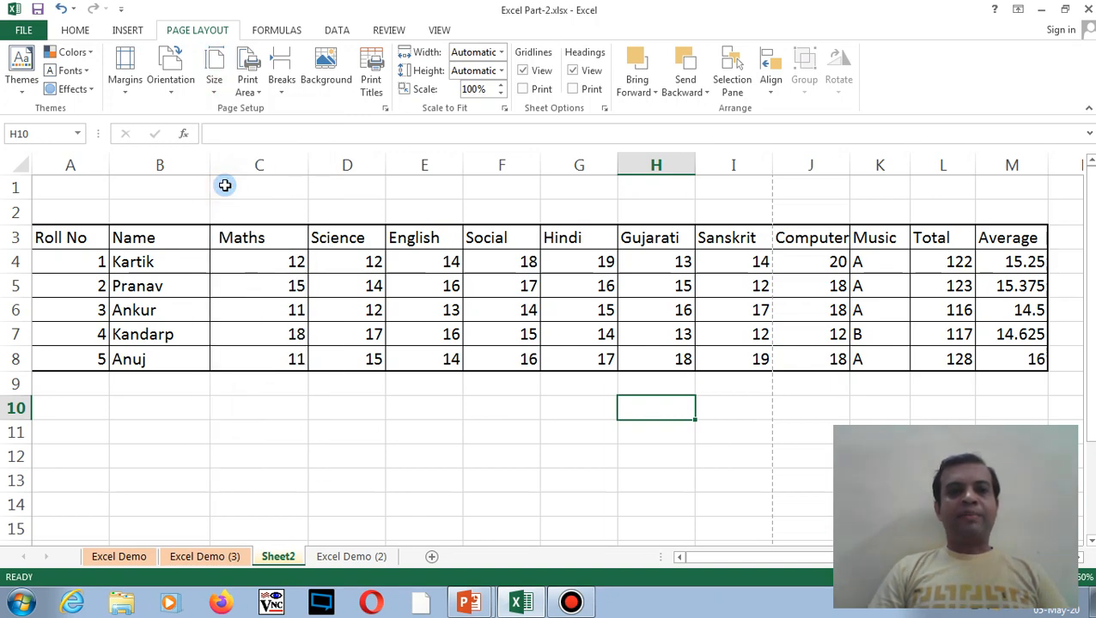
pyautogui.click(215, 93)
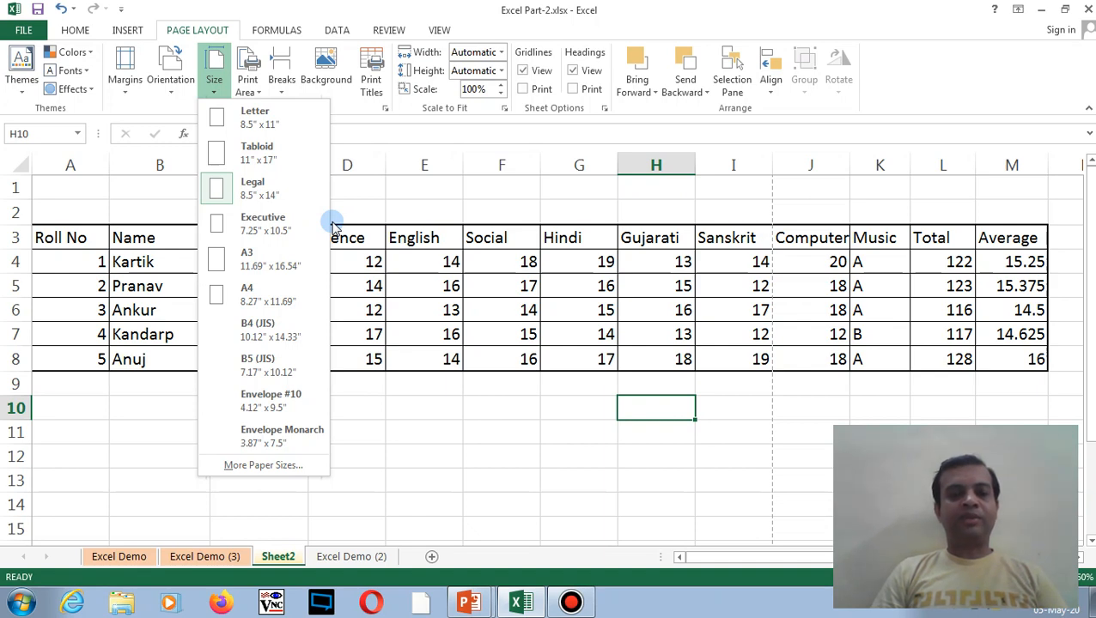
pyautogui.click(252, 119)
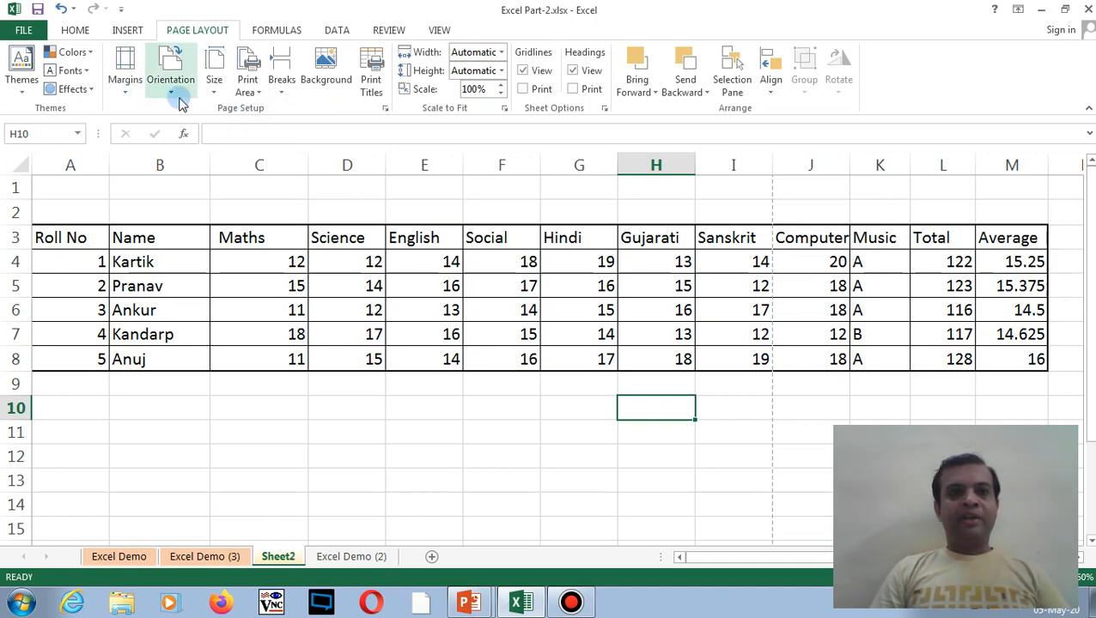
pyautogui.click(300, 237)
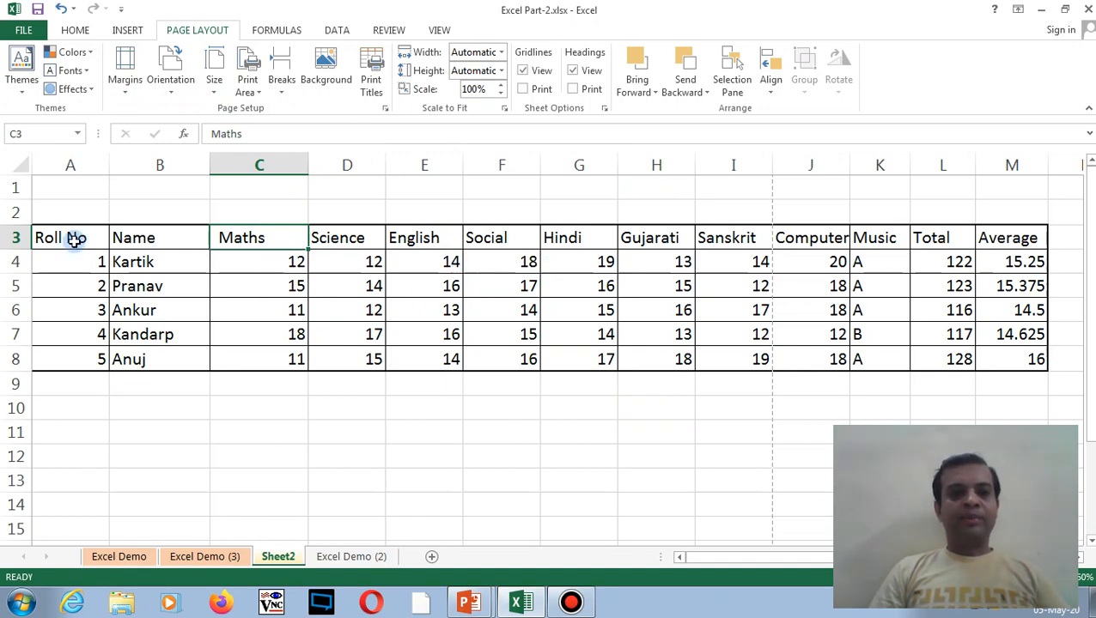
pyautogui.moveTo(75, 238); pyautogui.dragTo(572, 361)
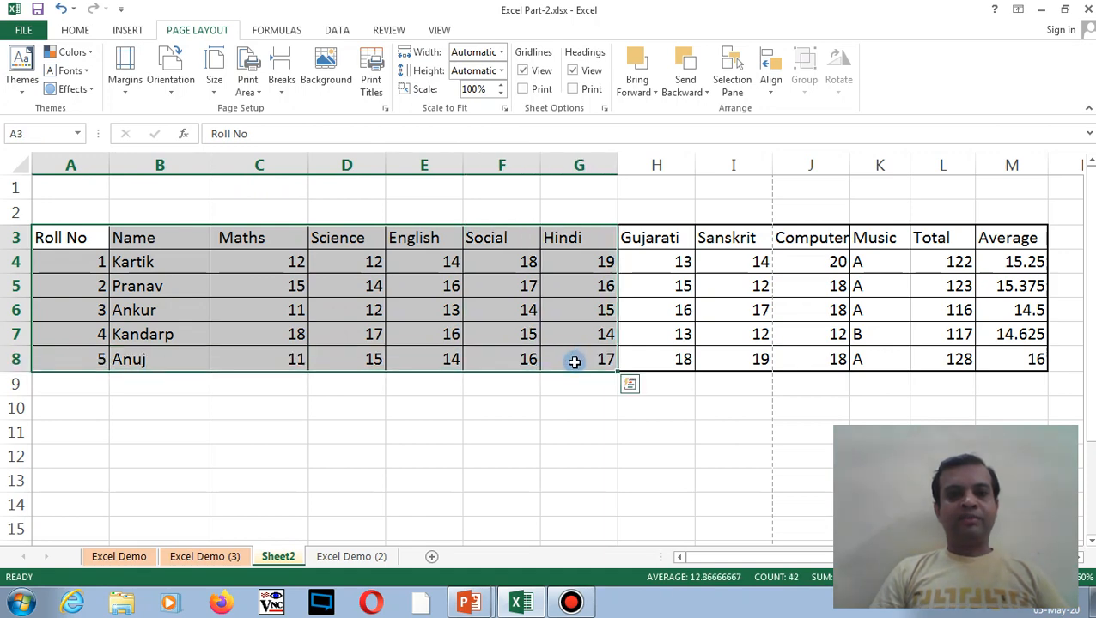
pyautogui.click(547, 336)
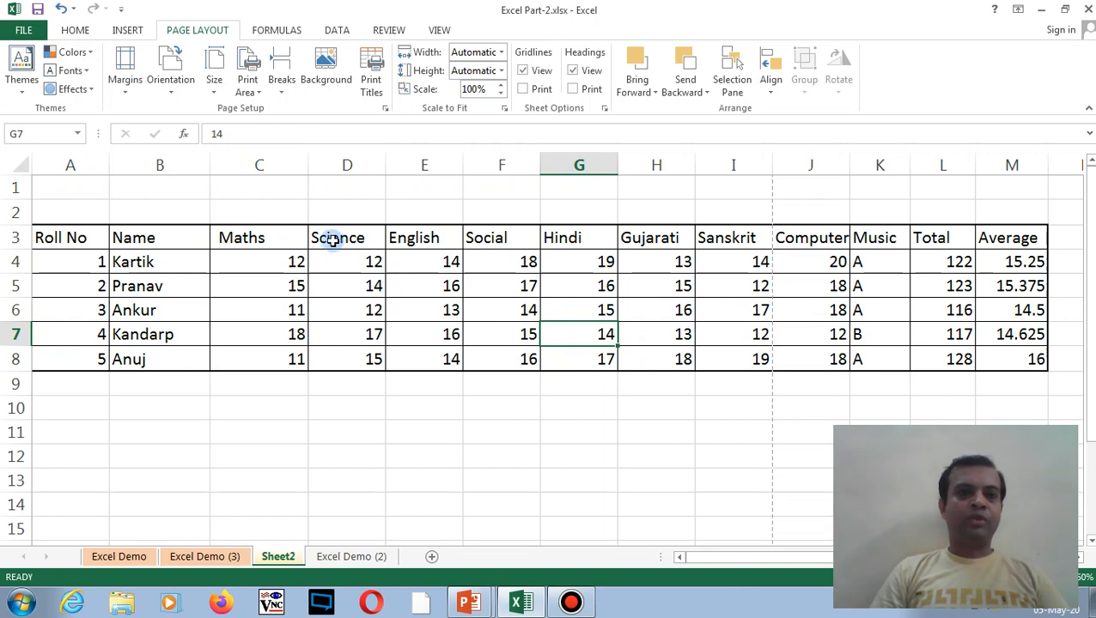
pyautogui.click(259, 92)
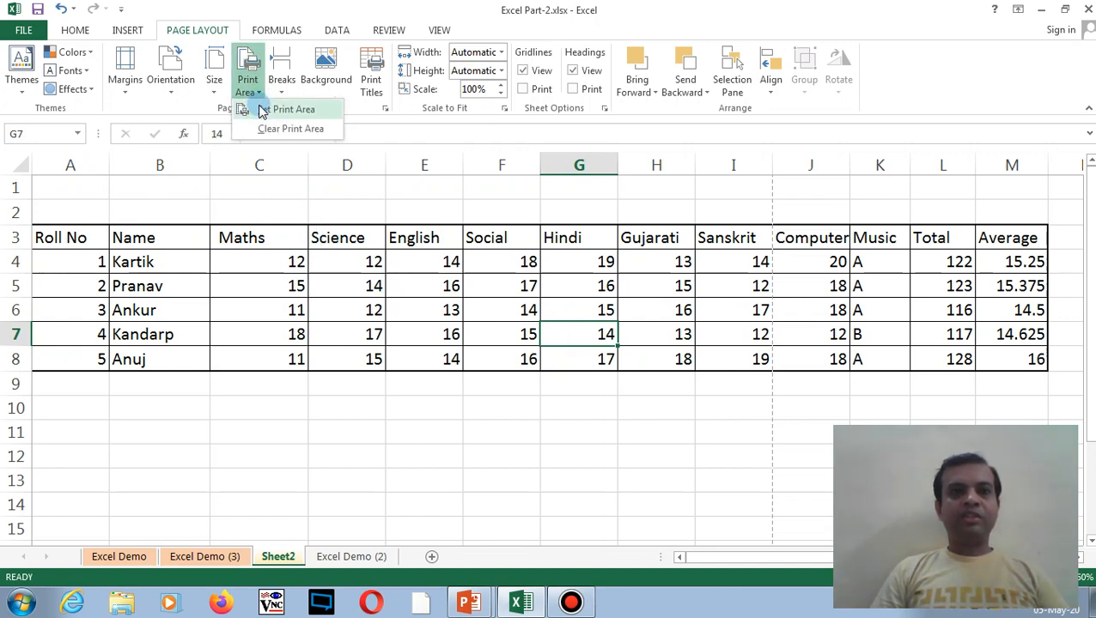
pyautogui.click(283, 110)
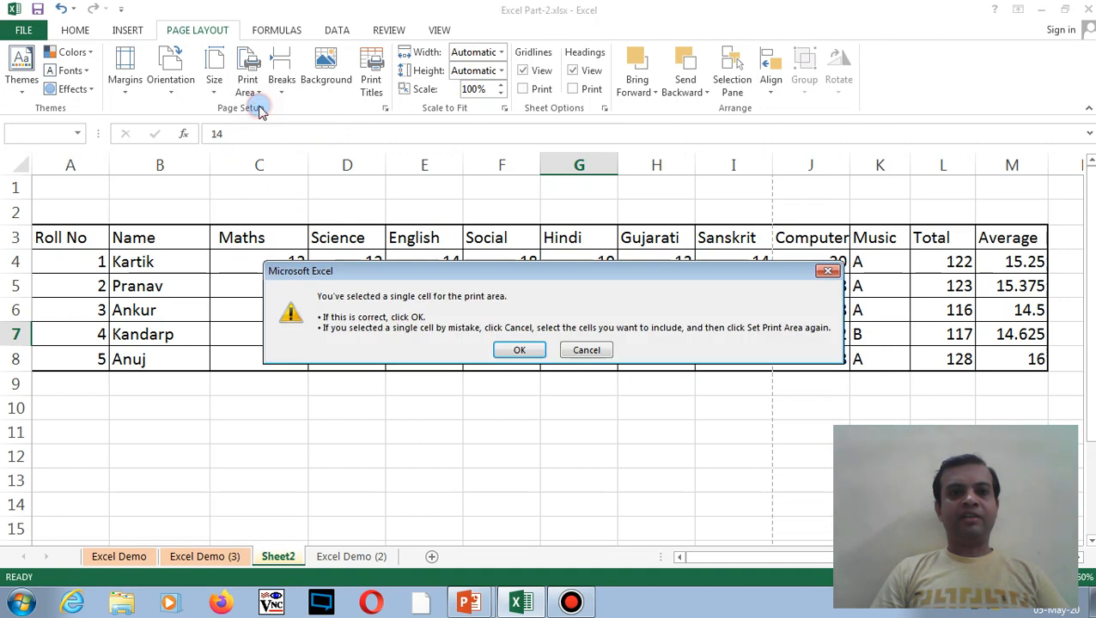
pyautogui.click(585, 352)
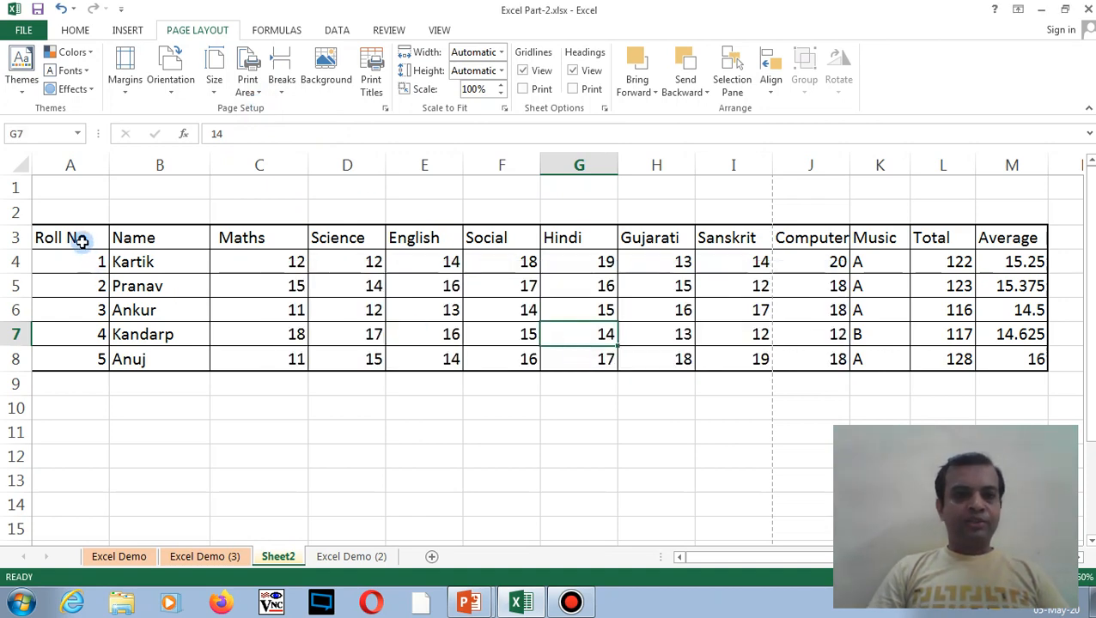
# Set the print area to A3:G8, from the Roll No column through the Hindi column
pyautogui.moveTo(76, 237); pyautogui.dragTo(569, 363)
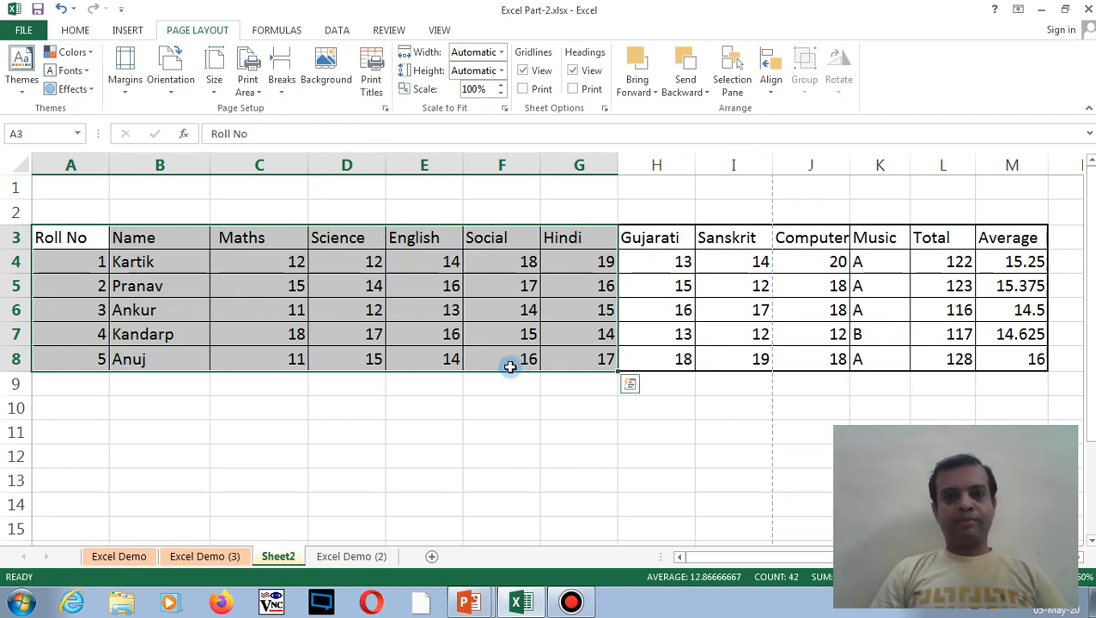
pyautogui.click(258, 93)
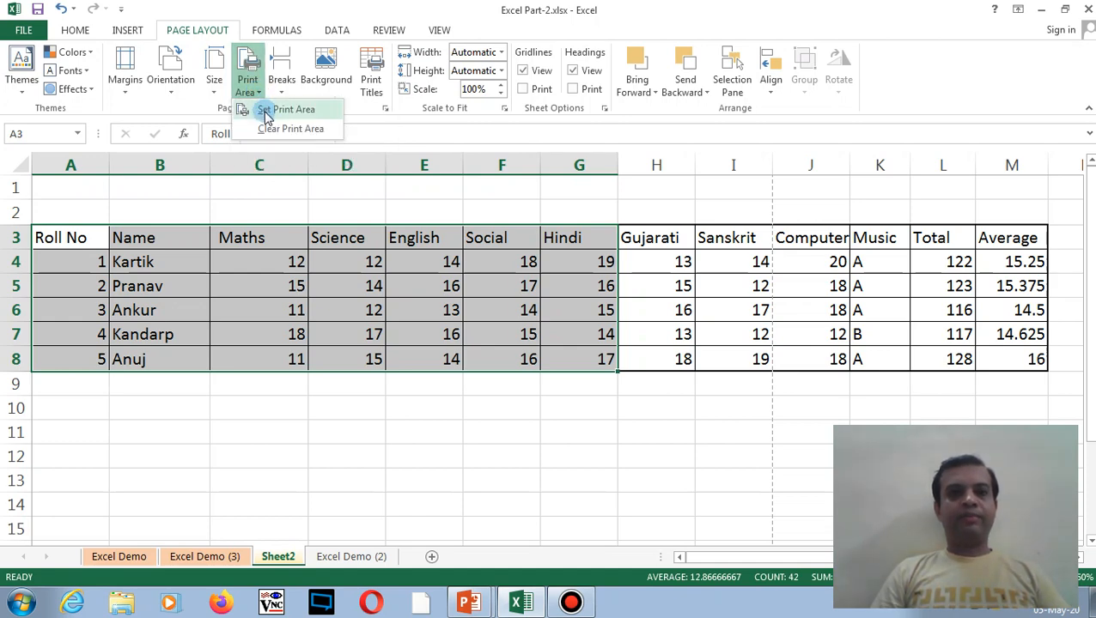
pyautogui.click(266, 112)
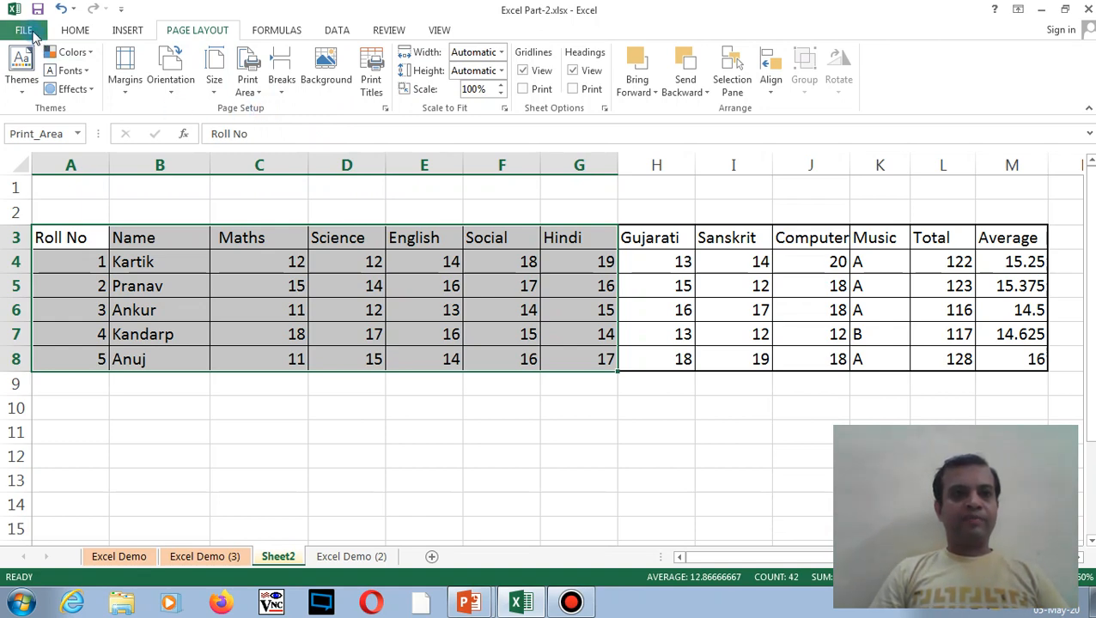
# Check the restricted print area A3:G8 in the print preview from Page Setup and return to the worksheet
pyautogui.click(384, 112)
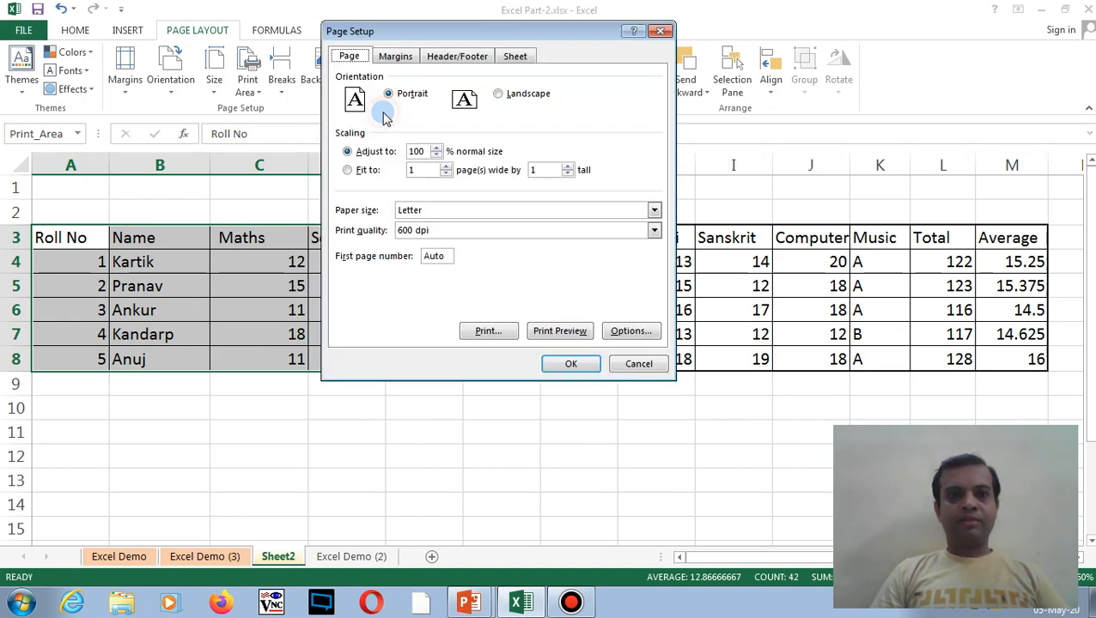
pyautogui.click(555, 328)
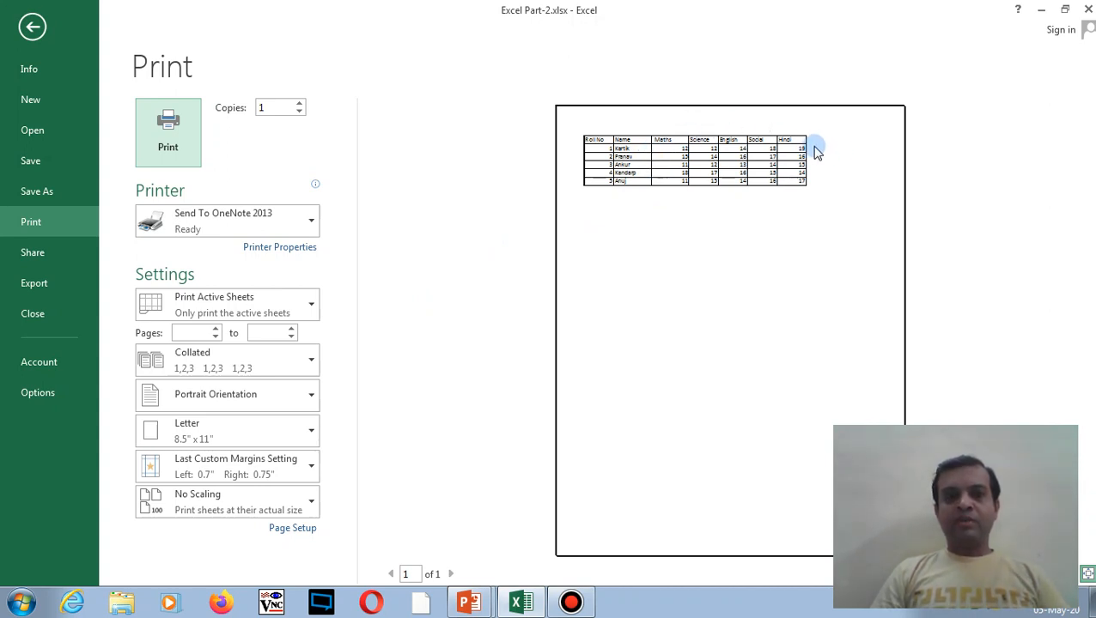
pyautogui.click(31, 27)
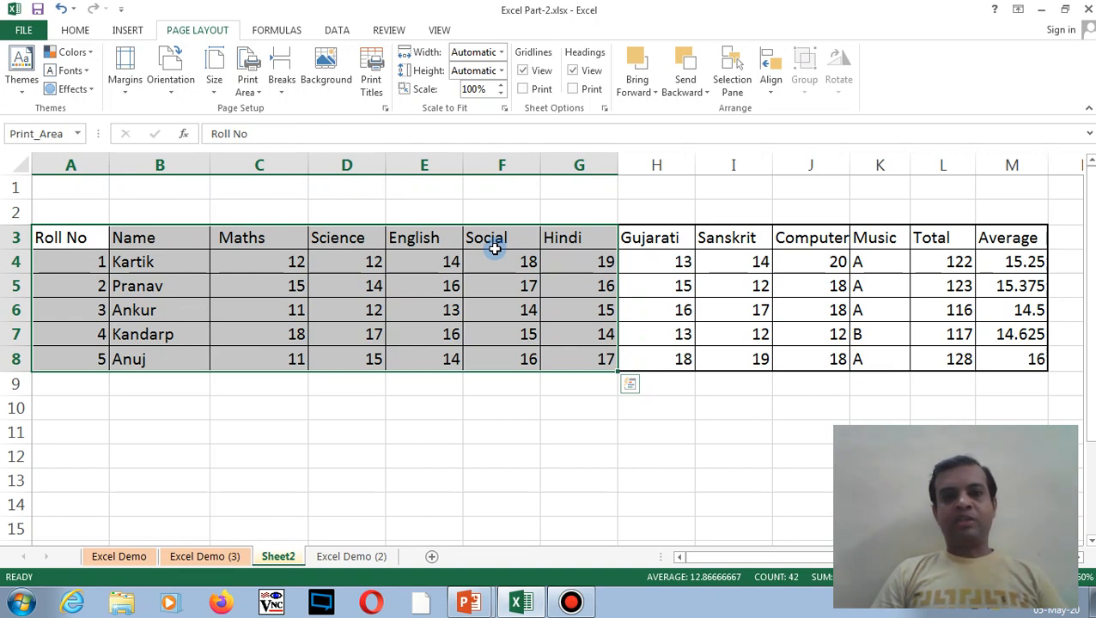
# Clear the print area of Sheet2 and check the marks table in the print preview
pyautogui.click(259, 95)
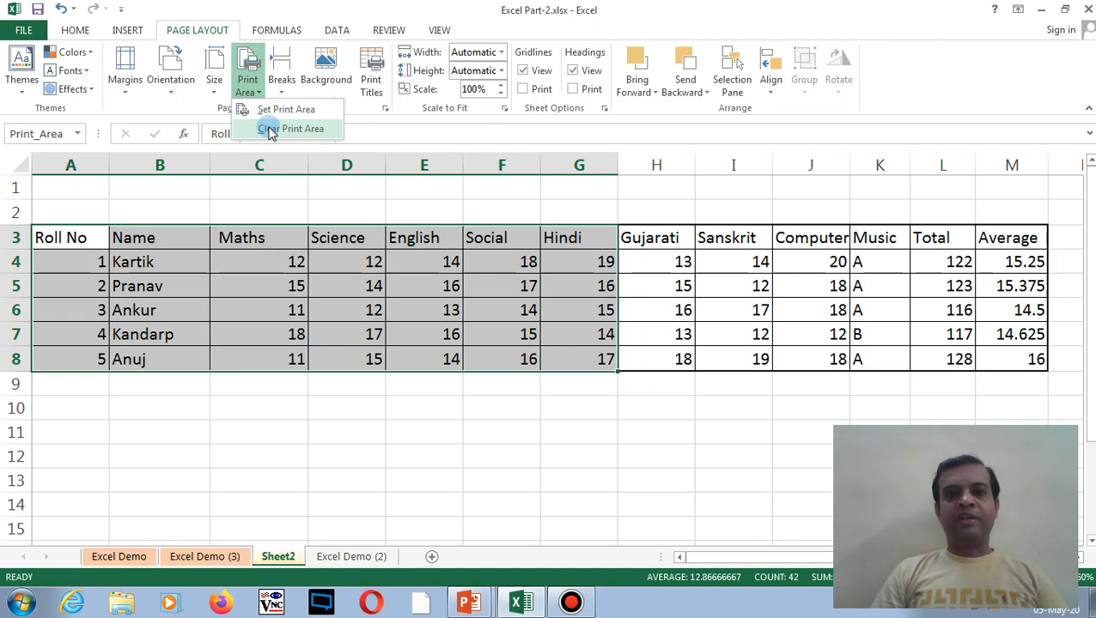
pyautogui.click(269, 129)
pyautogui.click(254, 235)
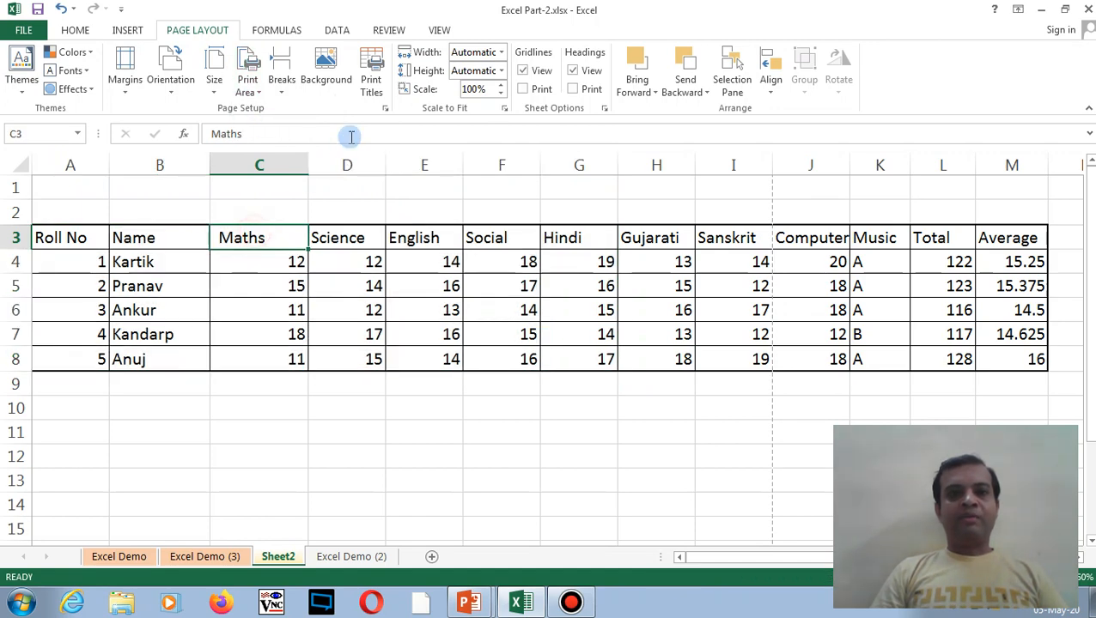
pyautogui.click(385, 108)
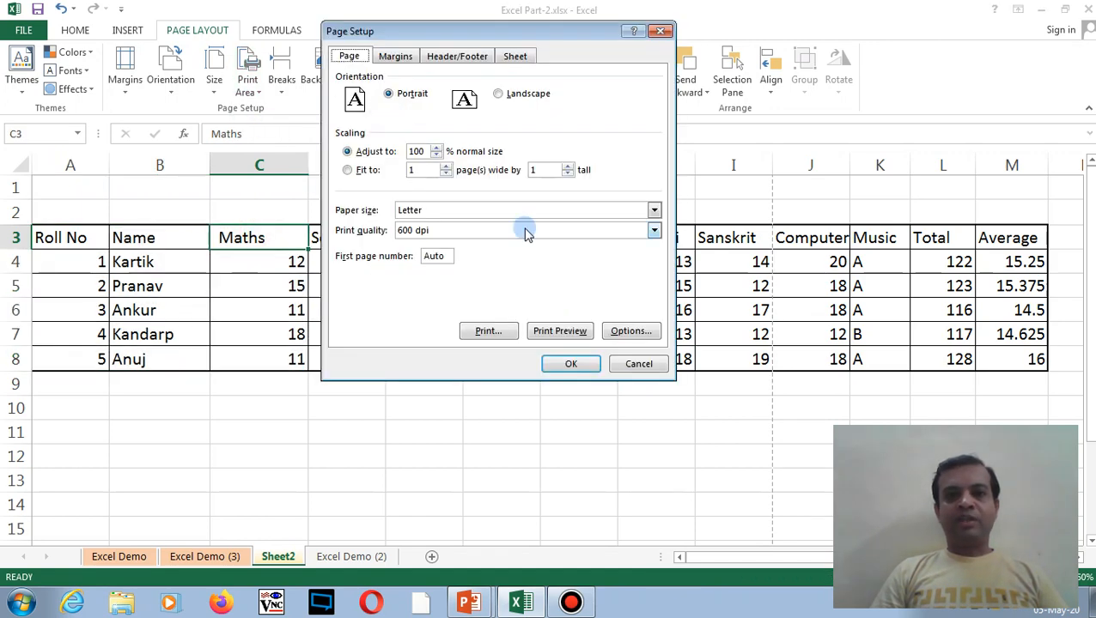
pyautogui.click(559, 331)
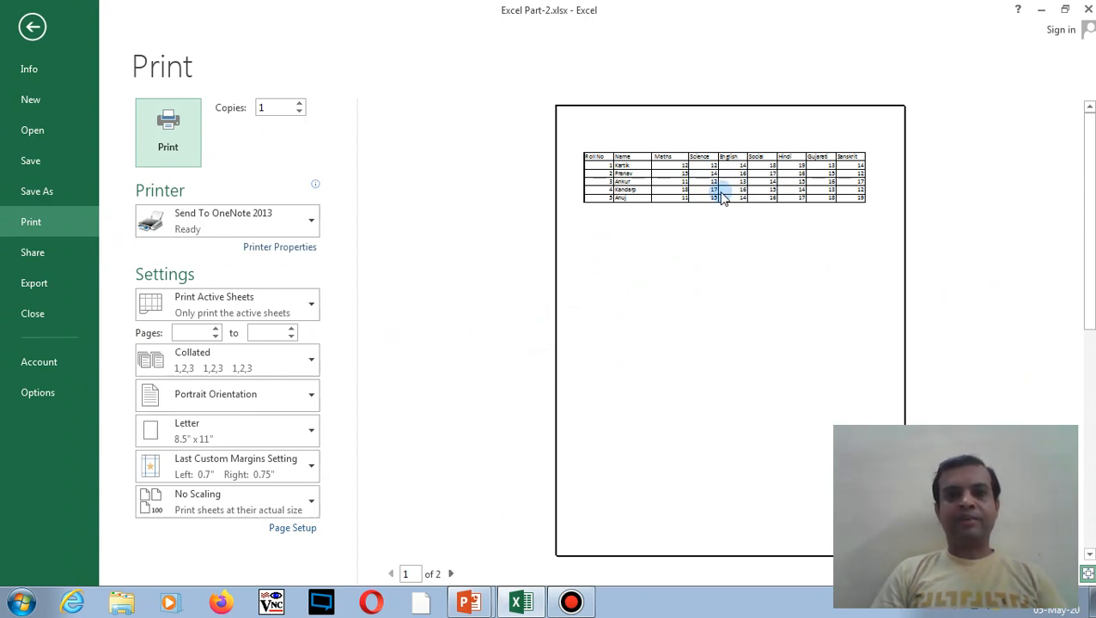
pyautogui.click(31, 27)
# Set the print area to A3:G8 again, from Roll No through Hindi, and check it in the print preview
pyautogui.moveTo(86, 229); pyautogui.dragTo(548, 342)
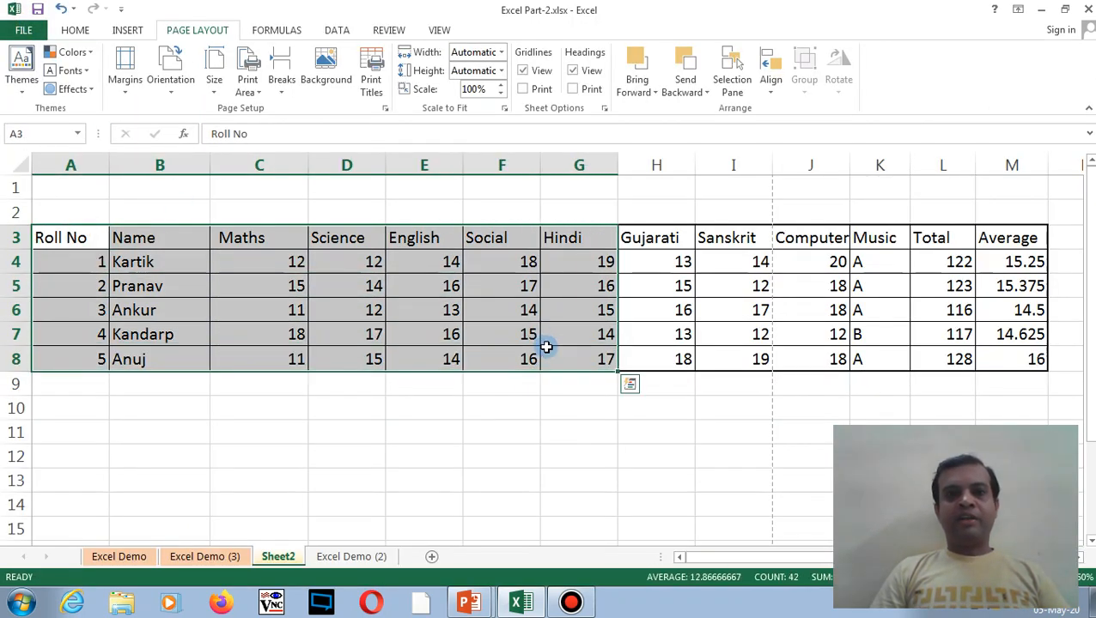
pyautogui.click(248, 85)
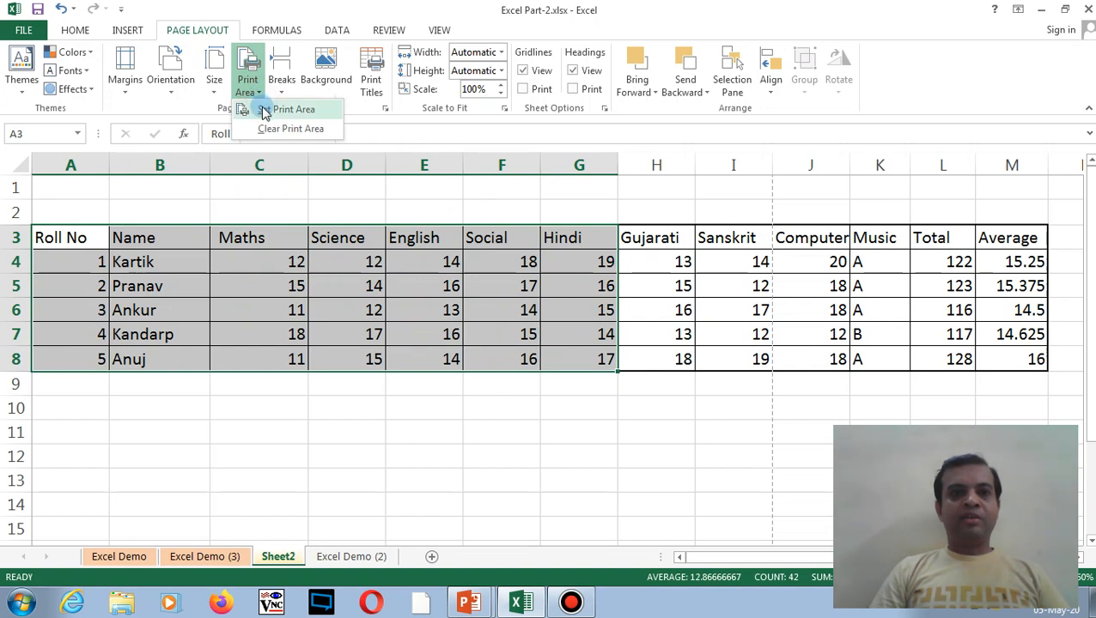
pyautogui.click(264, 108)
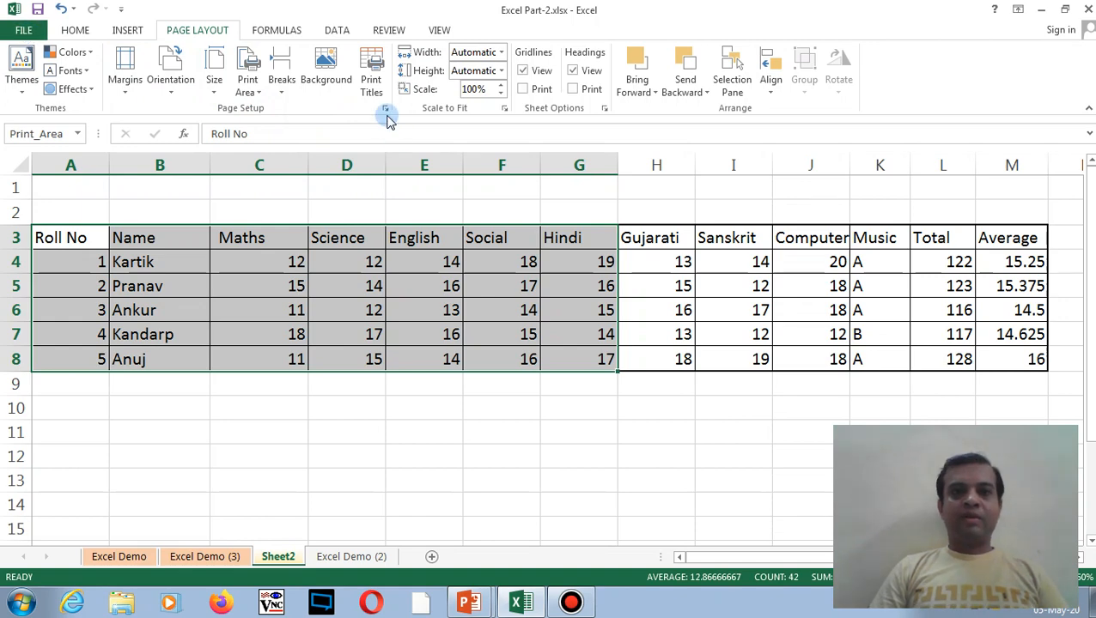
pyautogui.click(384, 110)
pyautogui.click(557, 330)
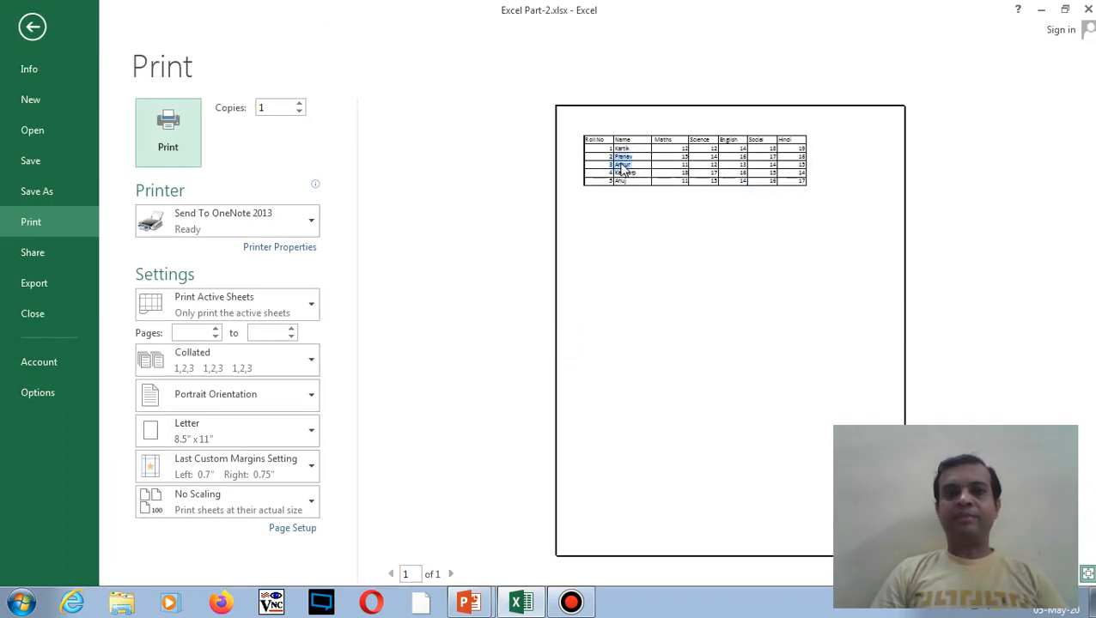
pyautogui.click(34, 28)
# Recheck the print preview with only cell C5 selected and return to the worksheet
pyautogui.click(264, 285)
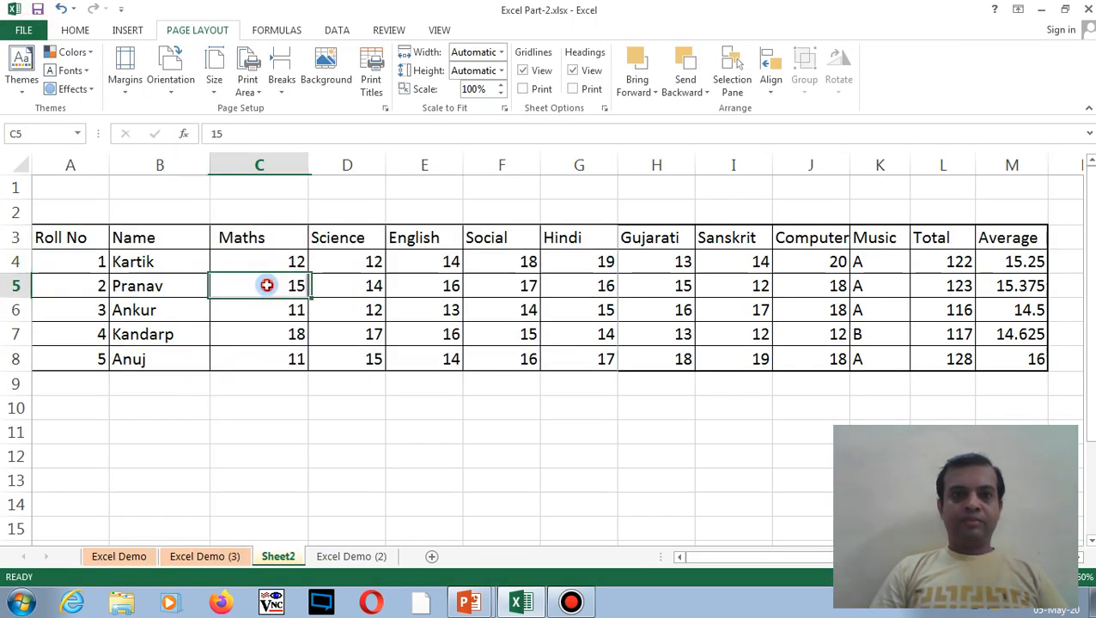
pyautogui.click(385, 110)
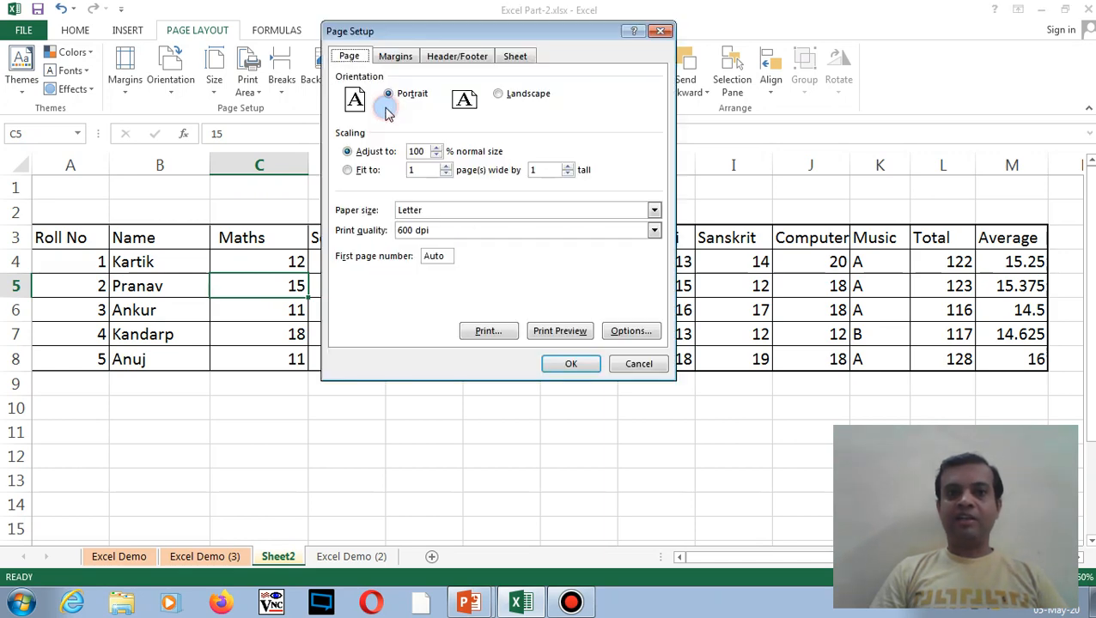
pyautogui.click(556, 329)
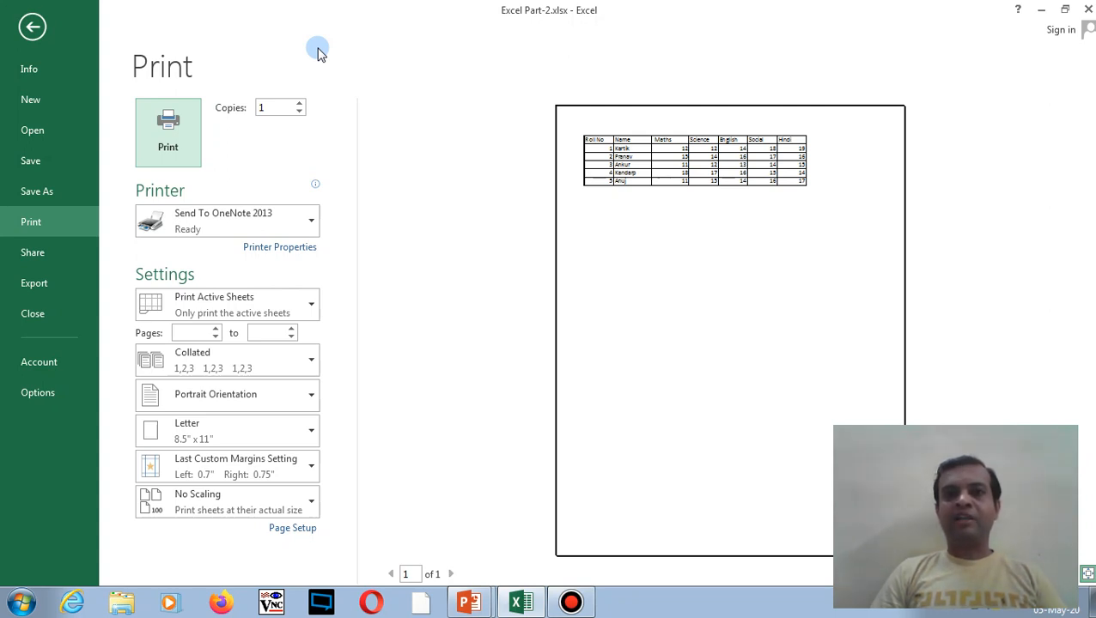
pyautogui.click(34, 29)
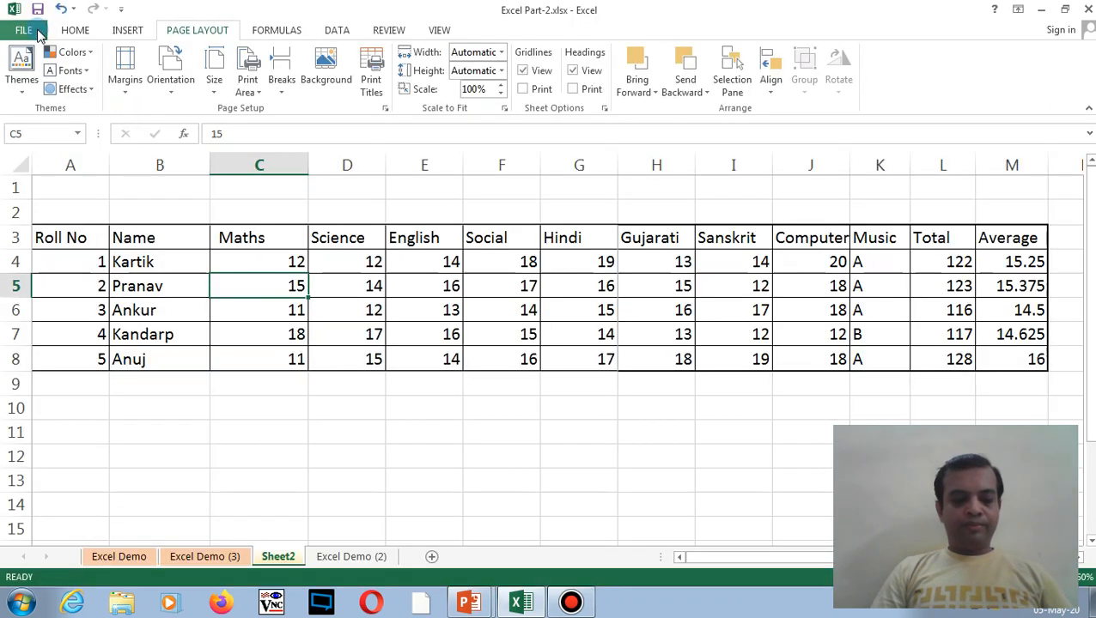
# Clear the print area of Sheet2 so that the whole marks table prints
pyautogui.click(259, 93)
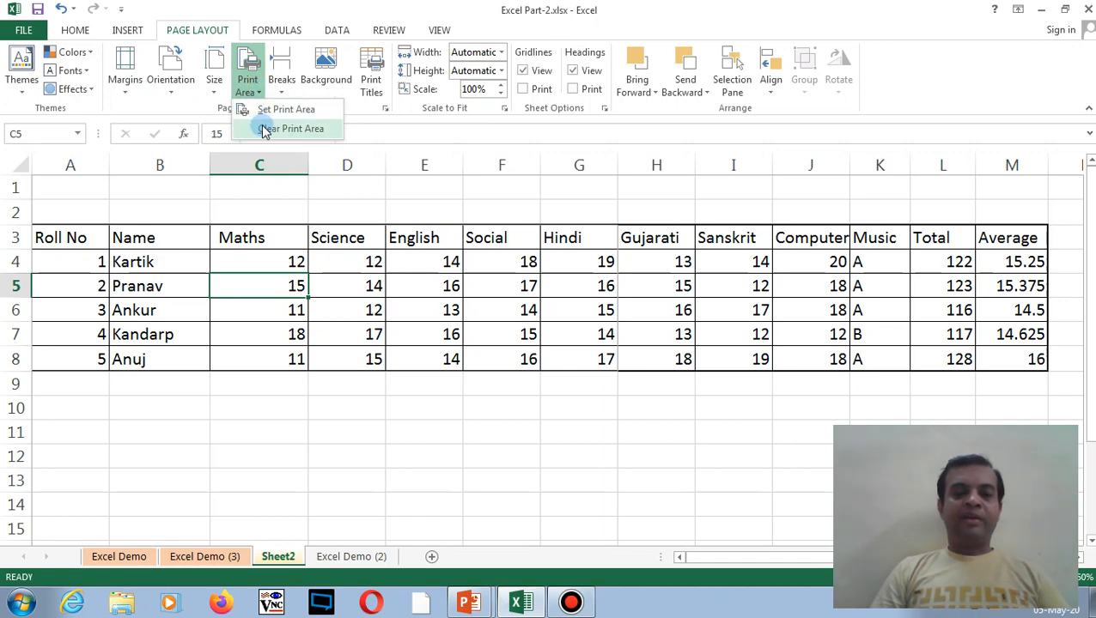
pyautogui.click(265, 129)
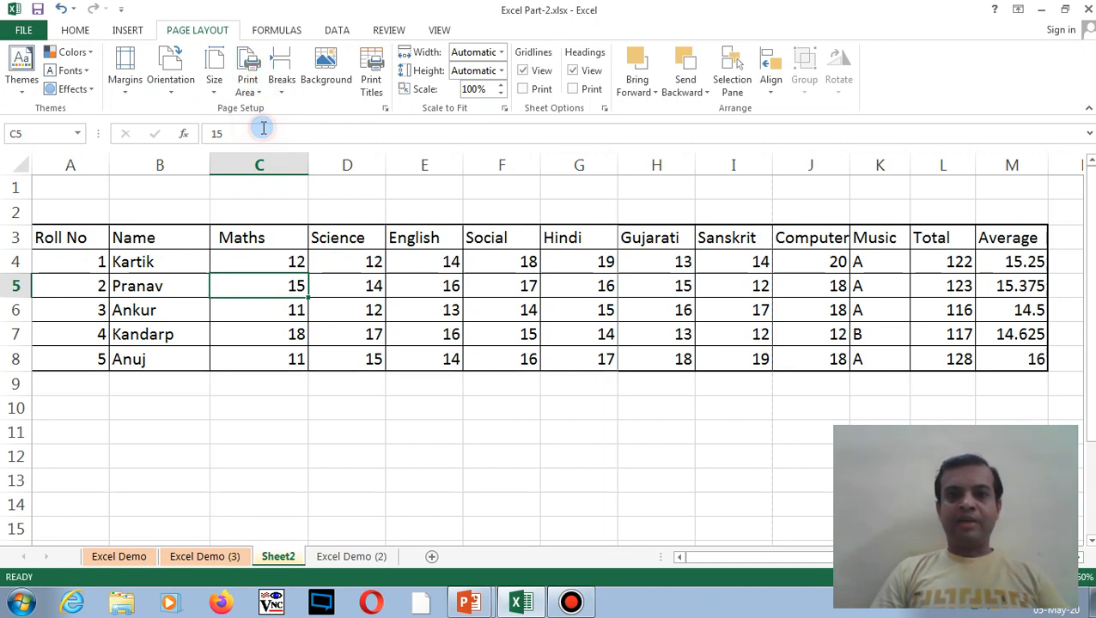
pyautogui.click(322, 251)
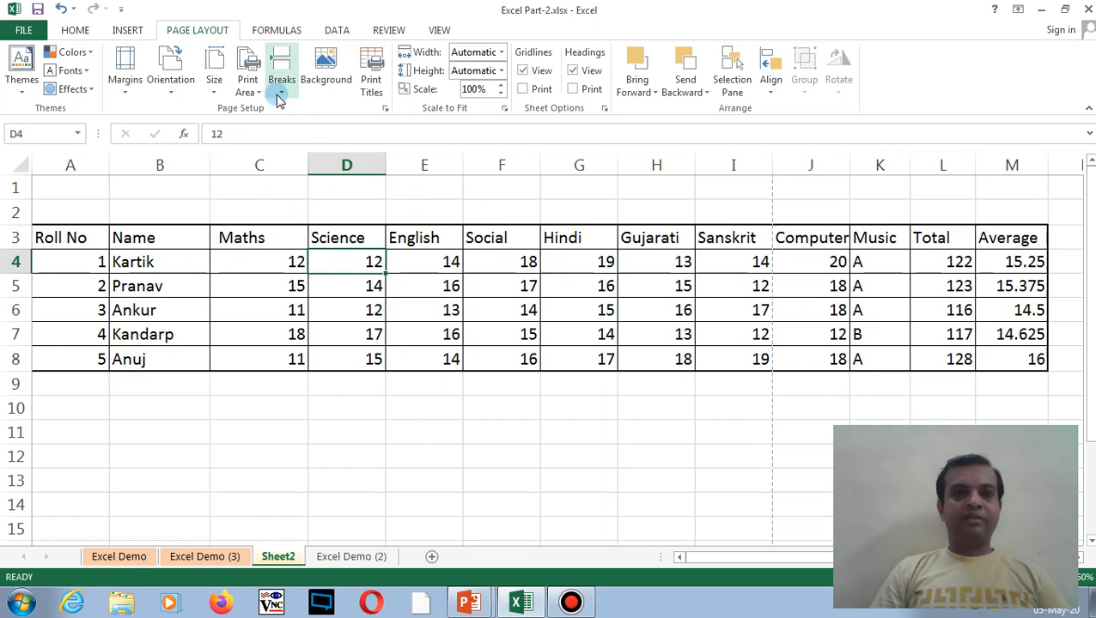
# Insert a page break before the Gujarati column (column H), between Hindi and Gujarati
pyautogui.click(421, 280)
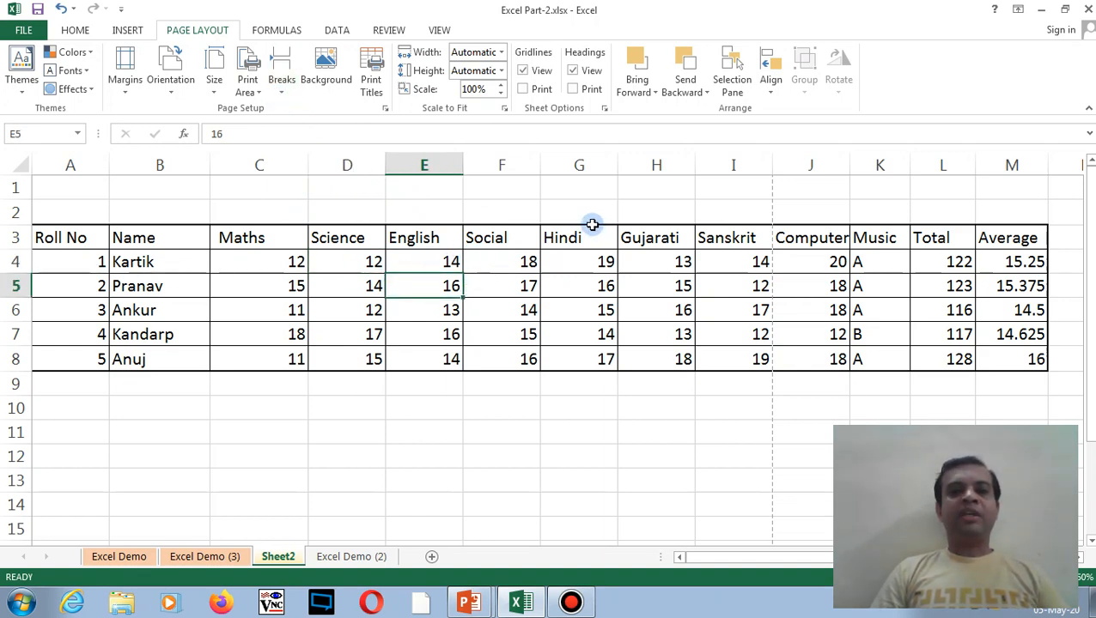
pyautogui.moveTo(589, 216); pyautogui.dragTo(565, 360)
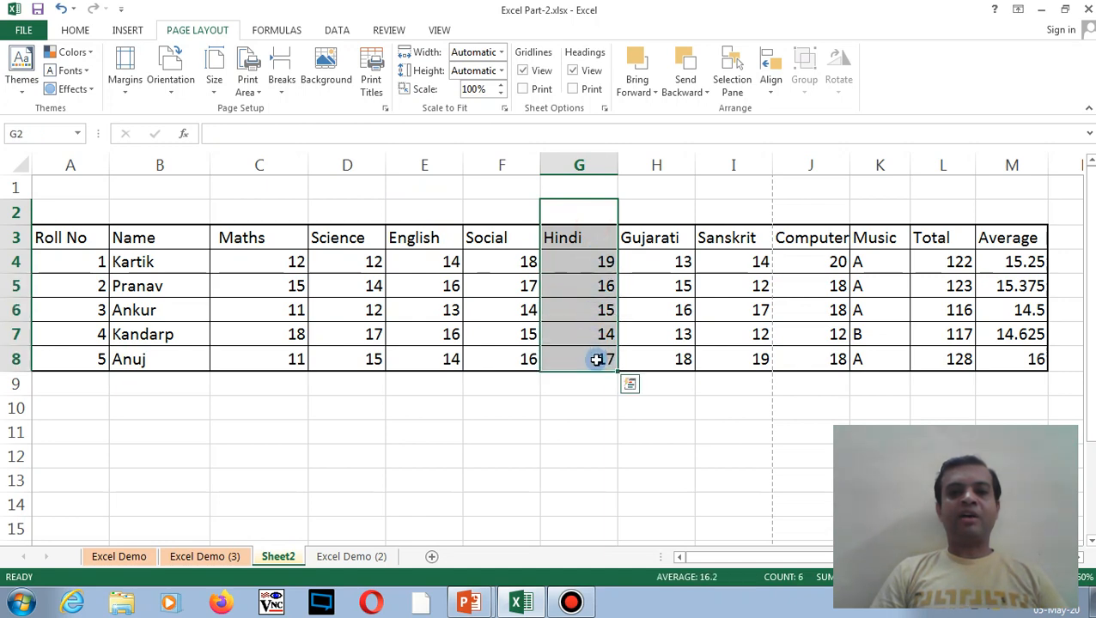
pyautogui.click(651, 244)
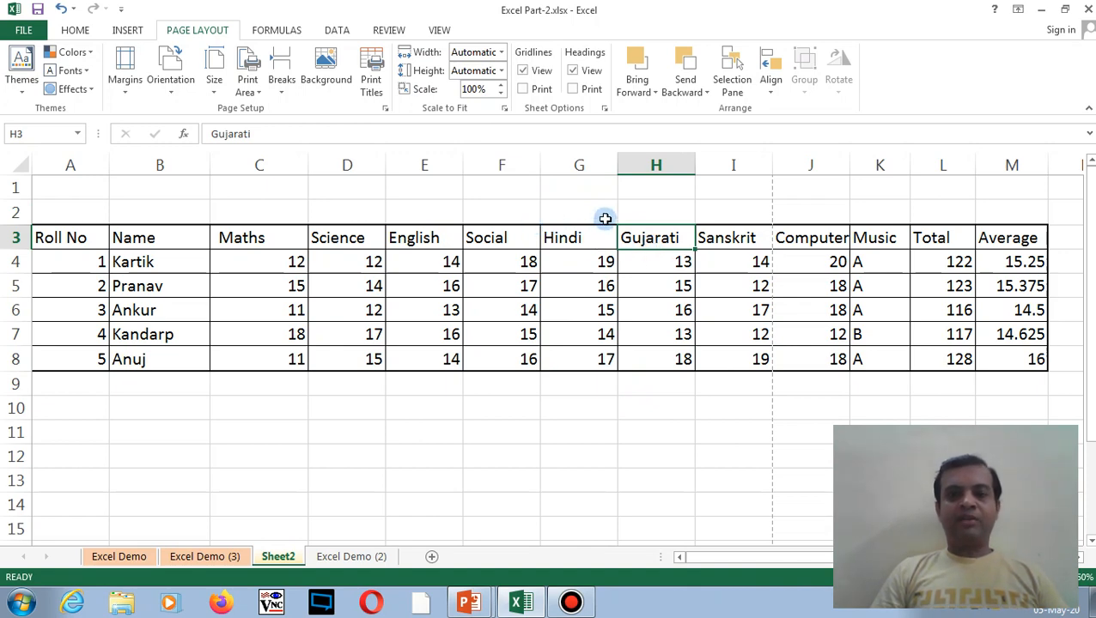
pyautogui.click(636, 164)
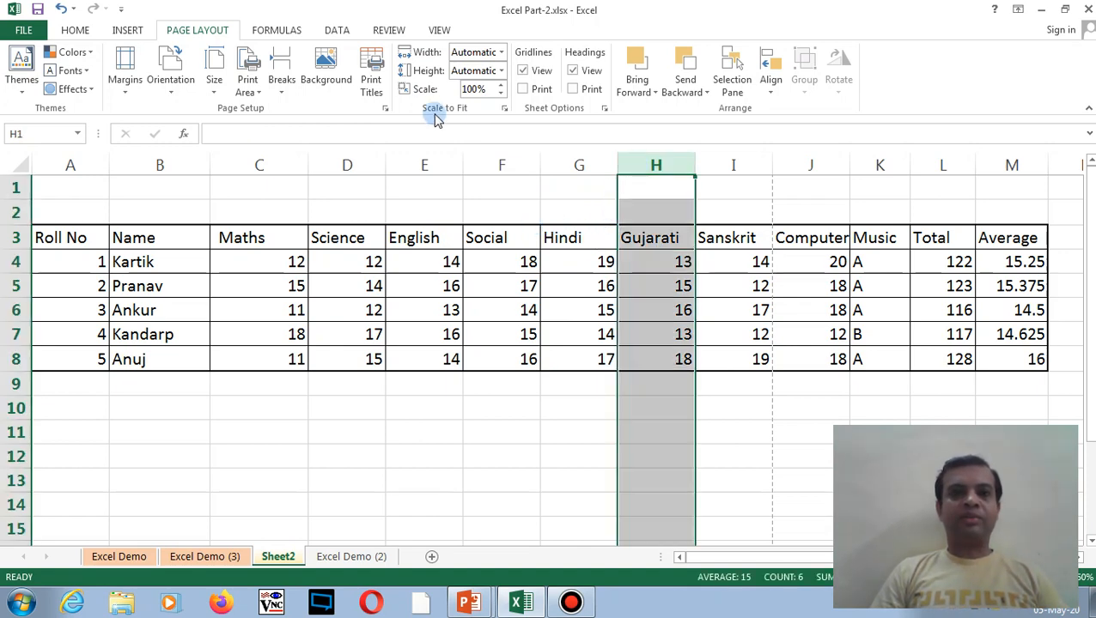
pyautogui.click(282, 86)
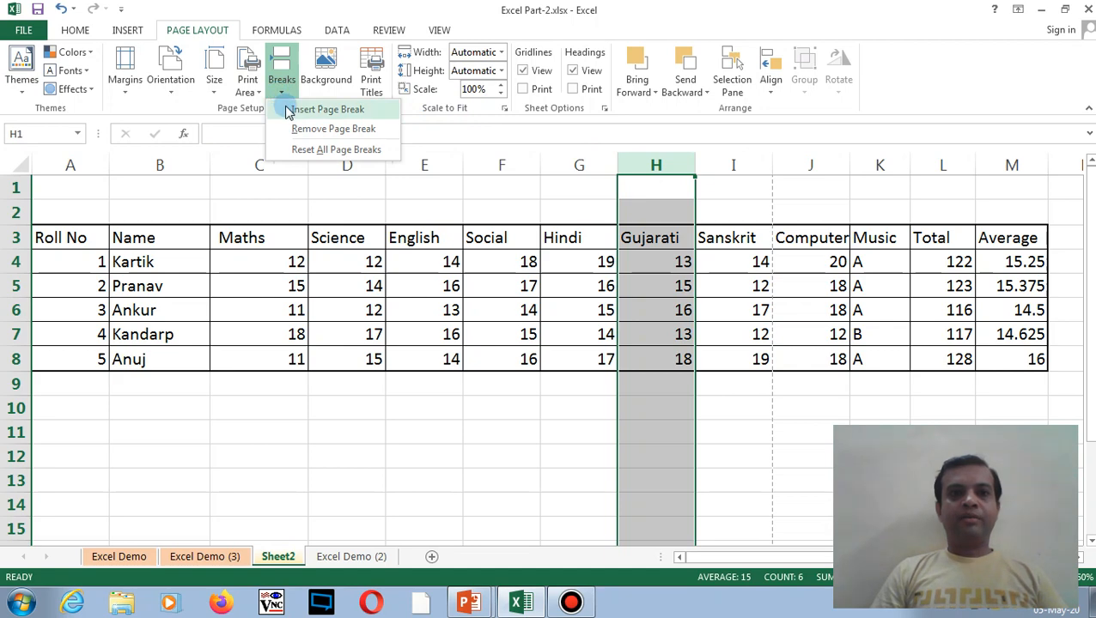
pyautogui.click(327, 110)
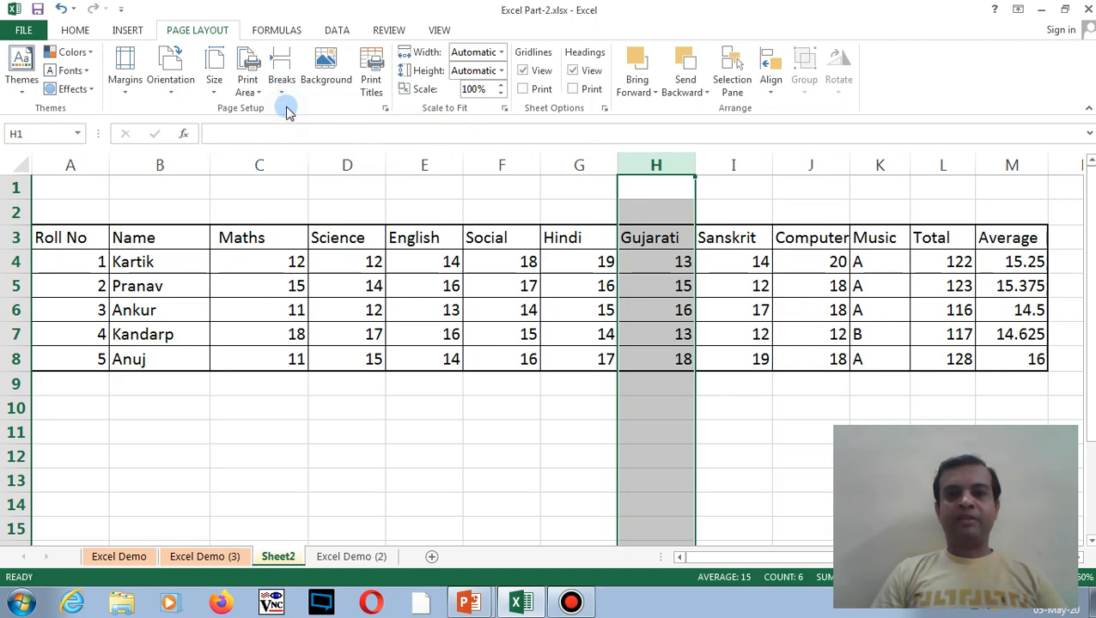
pyautogui.click(373, 256)
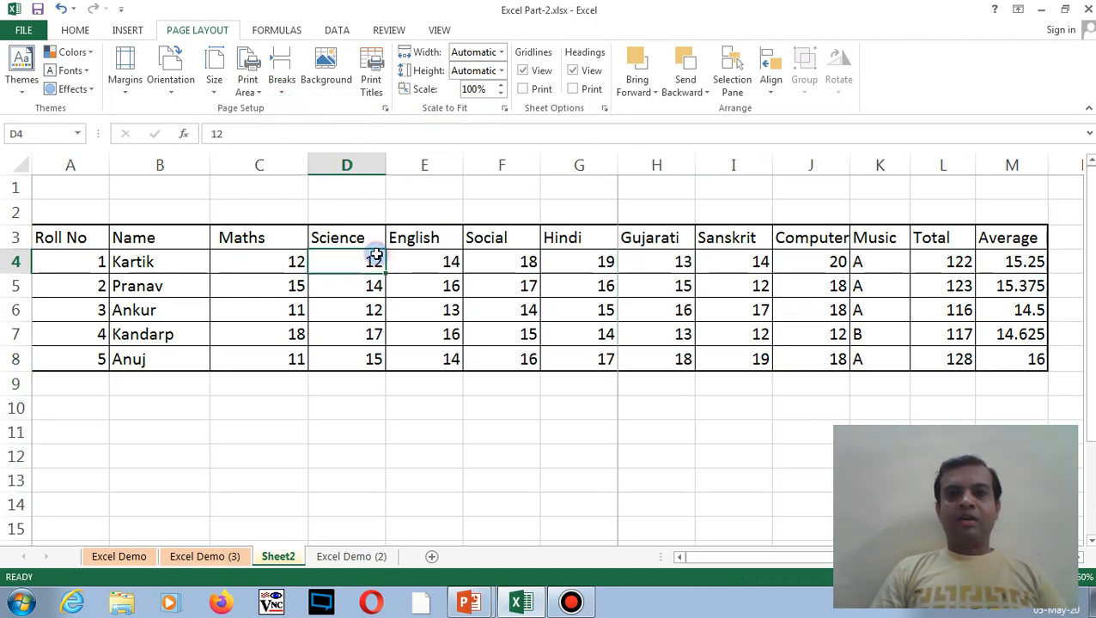
# Inspect the page break beside the Hindi column and view both pages in the print preview
pyautogui.click(589, 182)
pyautogui.click(532, 206)
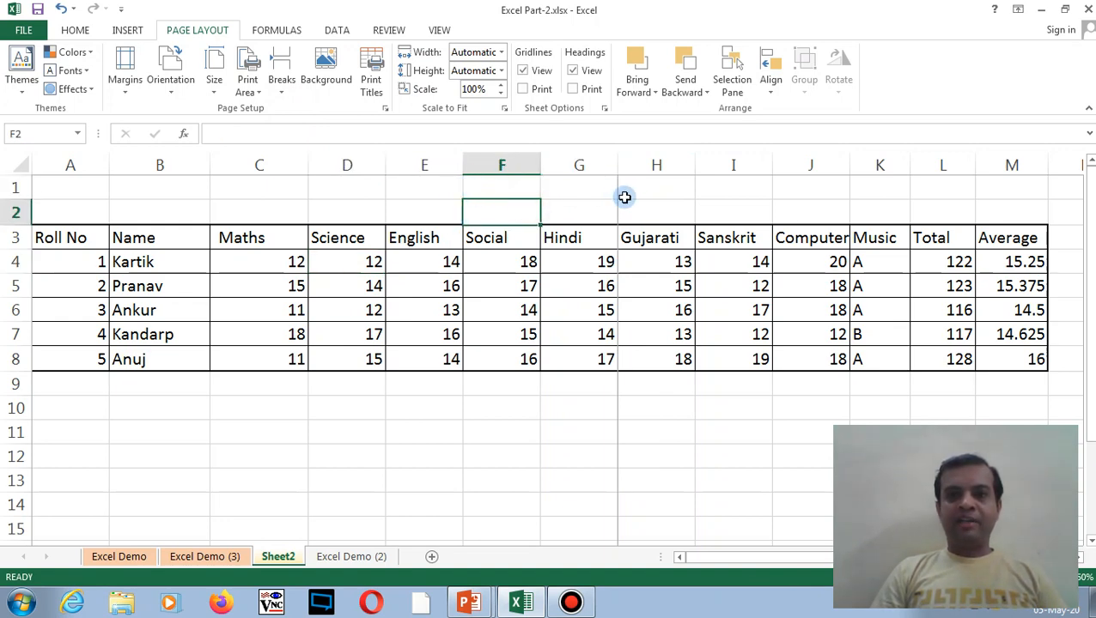
pyautogui.click(367, 336)
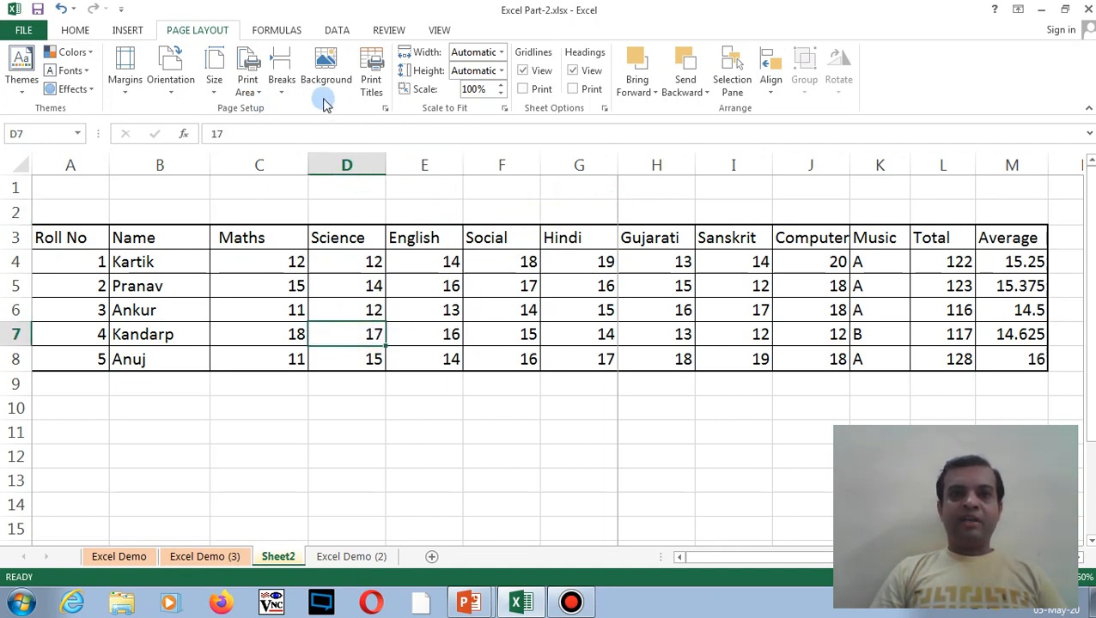
pyautogui.click(385, 108)
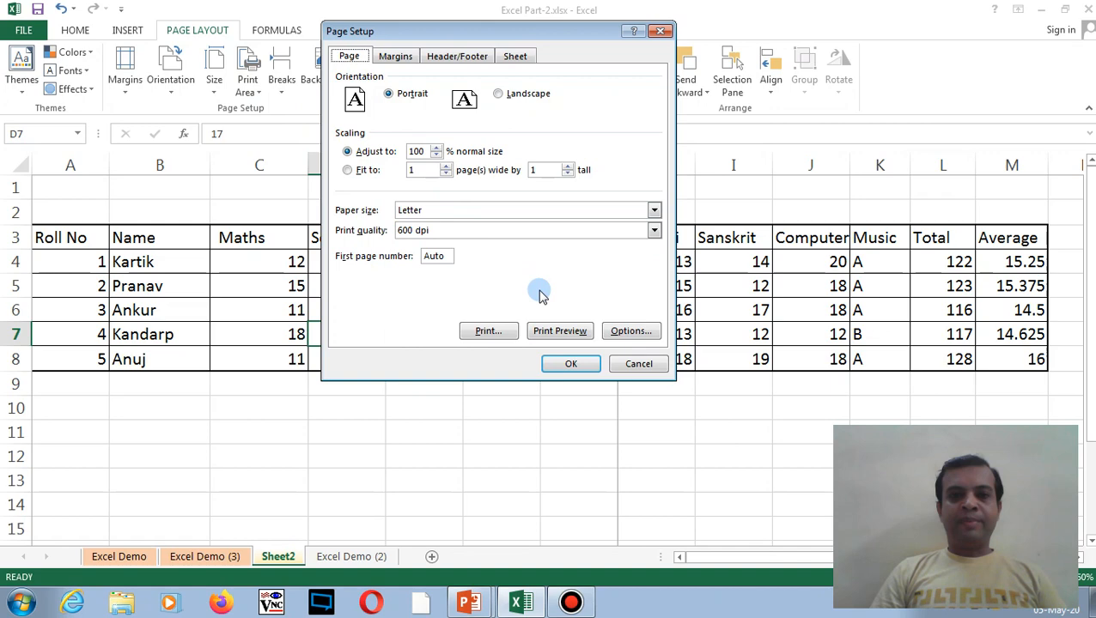
pyautogui.click(558, 335)
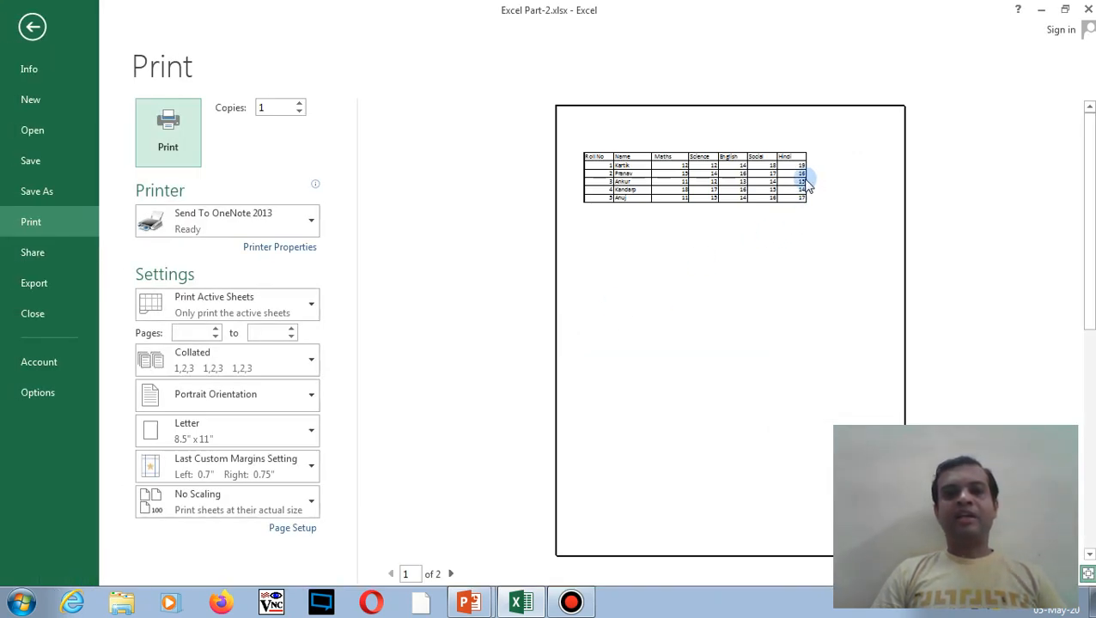
pyautogui.click(450, 574)
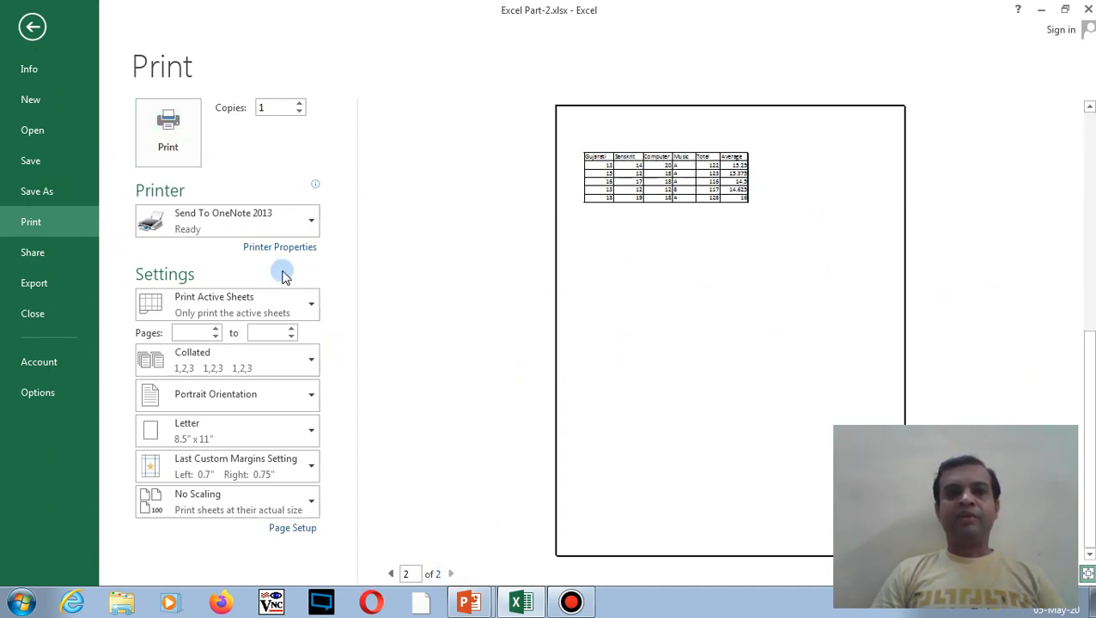
pyautogui.click(23, 37)
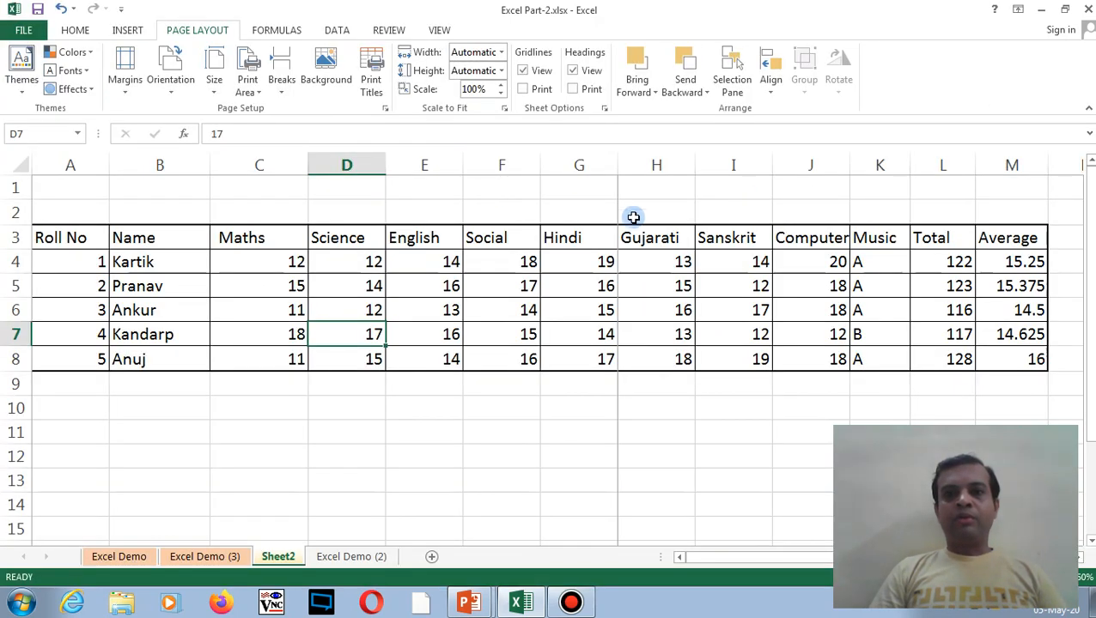
# Try to remove the page break with cell G6 in the Hindi column selected
pyautogui.click(551, 307)
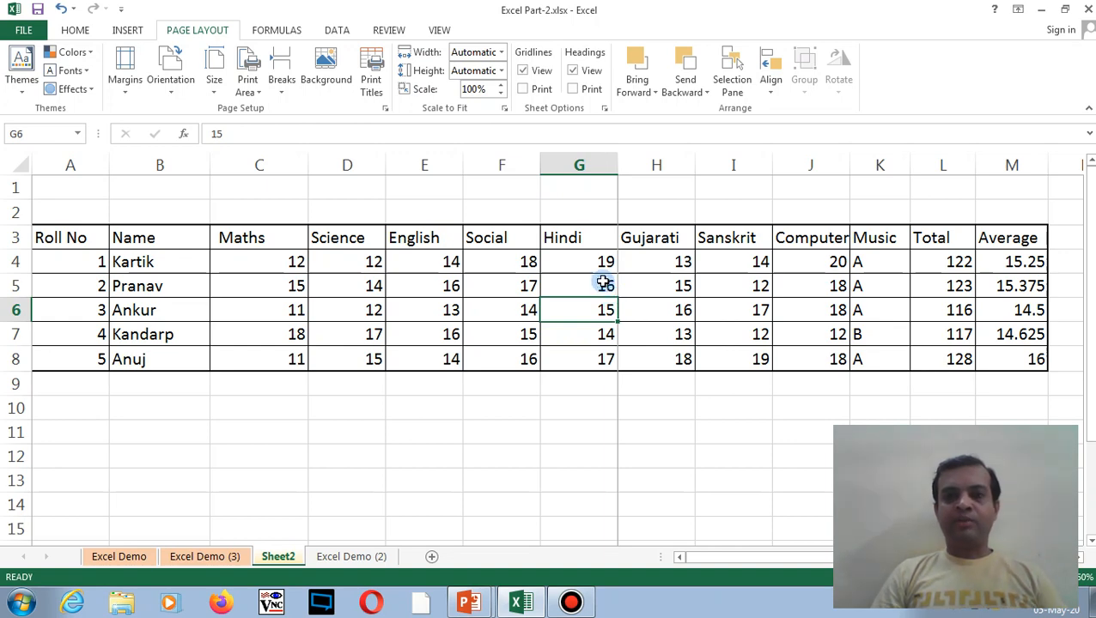
pyautogui.click(284, 95)
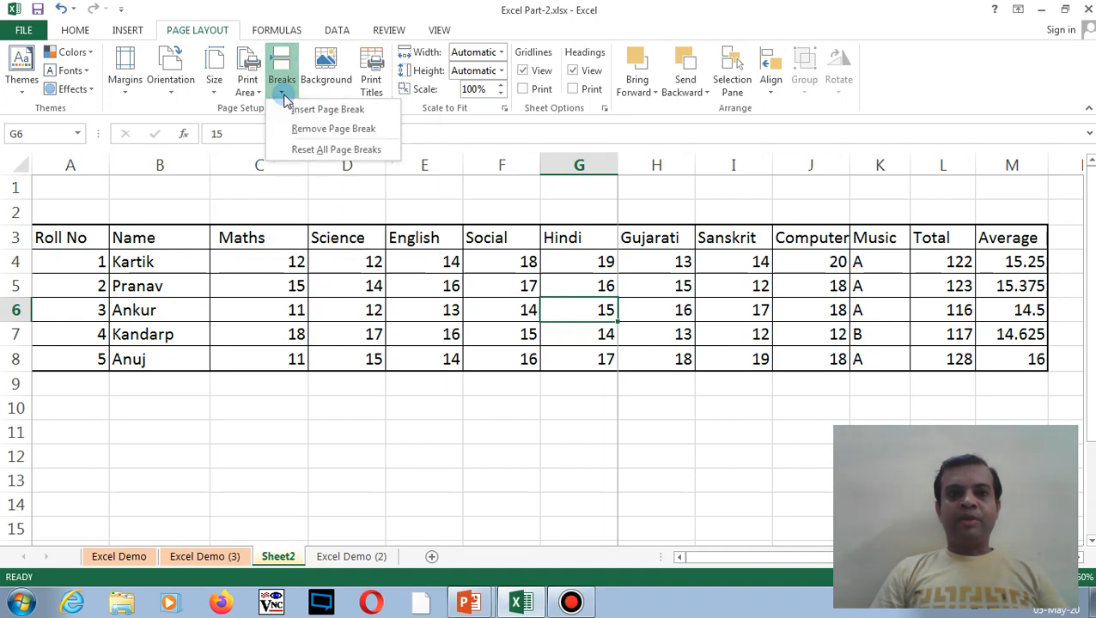
pyautogui.click(293, 131)
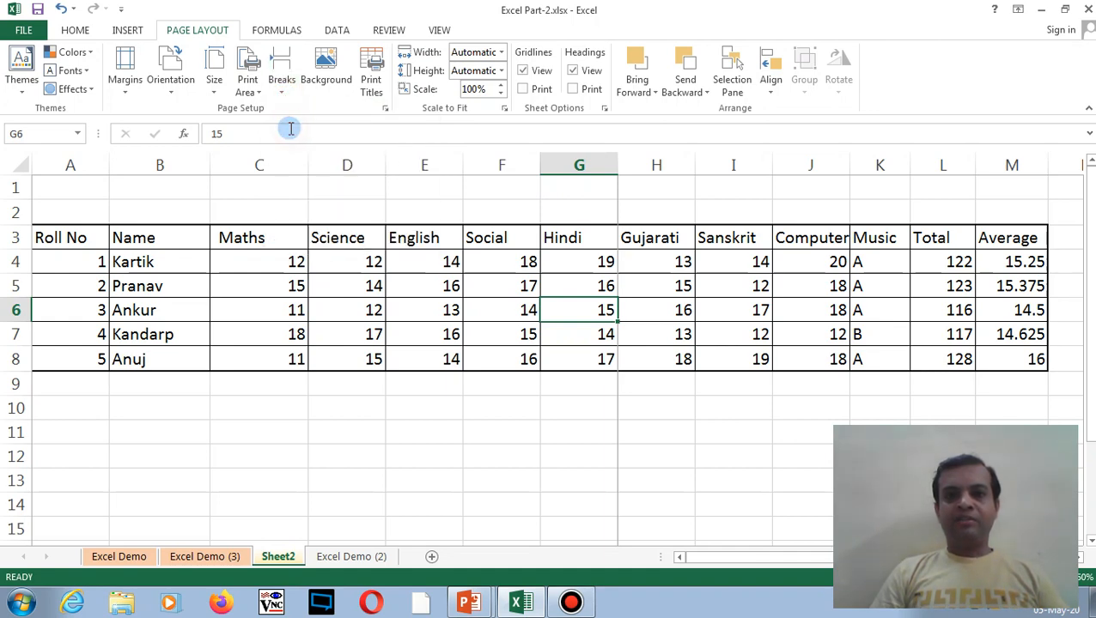
# Try to remove the page break with columns G and H, Hindi and Gujarati, selected
pyautogui.click(520, 237)
pyautogui.click(599, 165)
pyautogui.moveTo(600, 165); pyautogui.dragTo(685, 262)
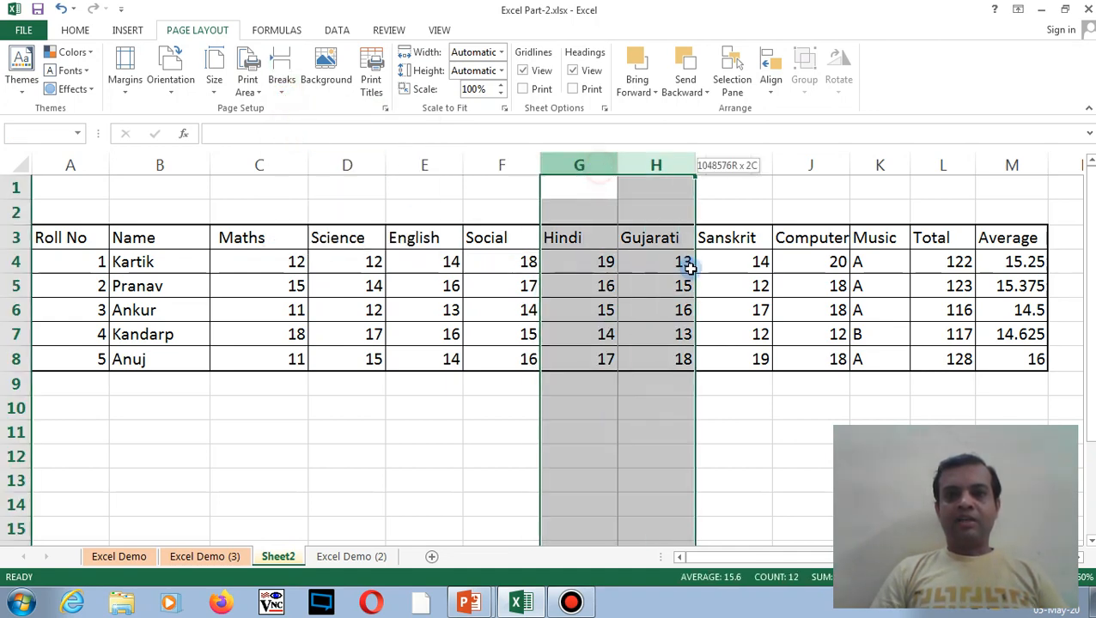
pyautogui.click(287, 97)
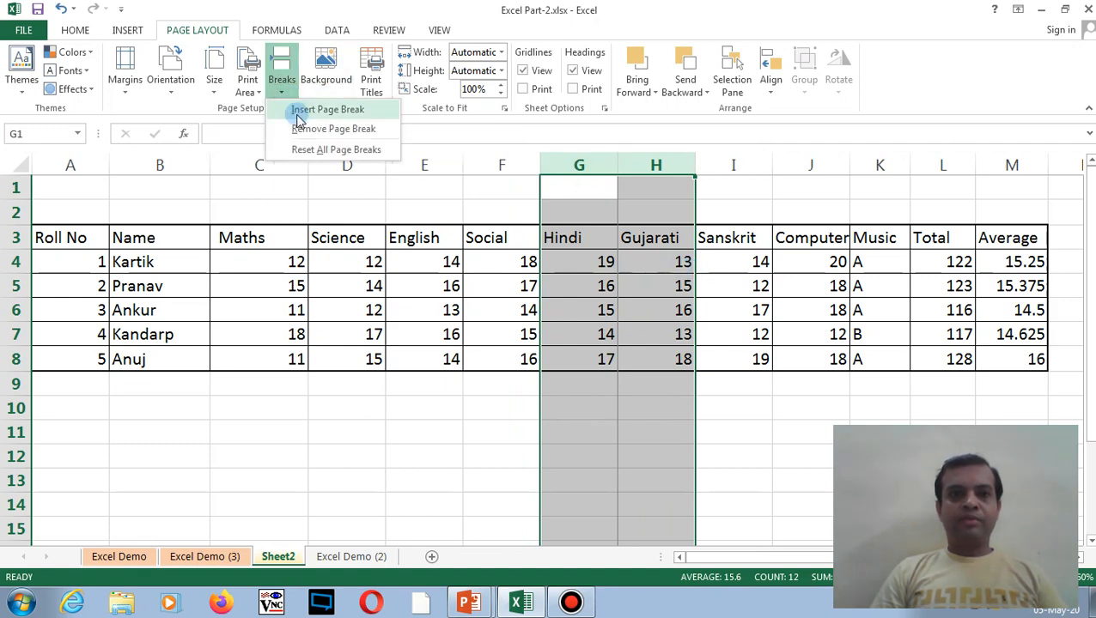
pyautogui.click(295, 129)
pyautogui.click(393, 266)
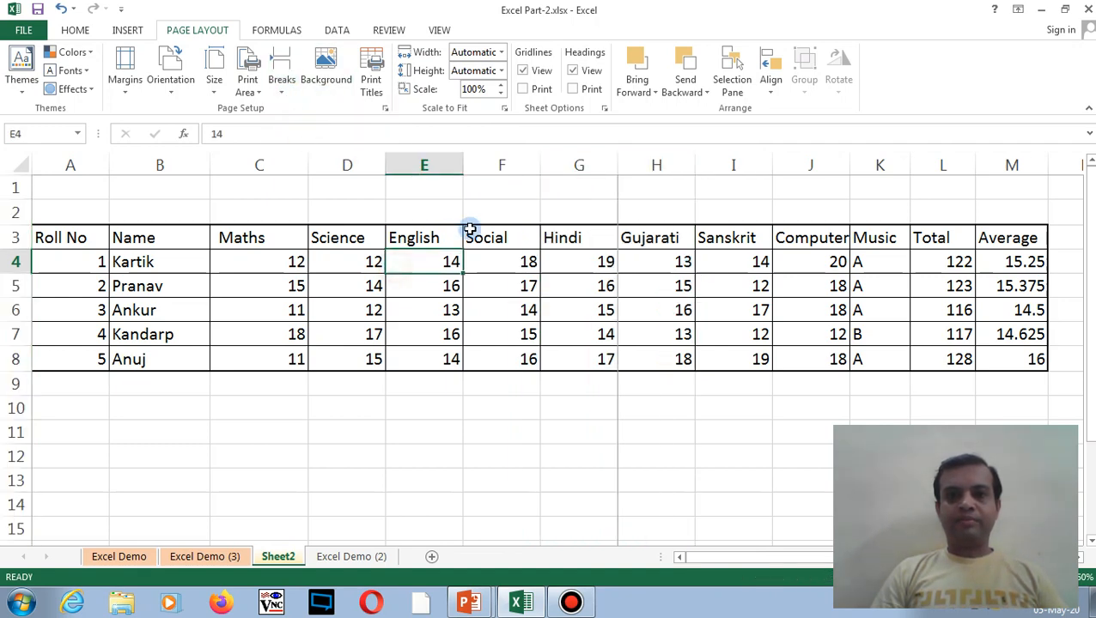
# Check in the print preview where the marks table splits across pages, and return to the sheet
pyautogui.click(502, 234)
pyautogui.click(384, 110)
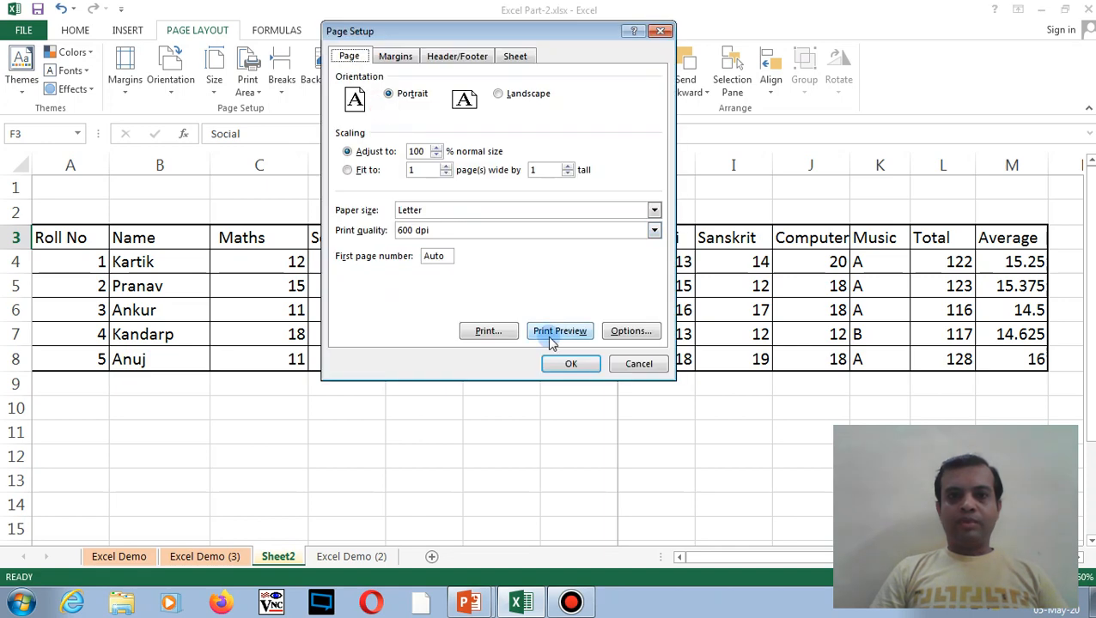
pyautogui.click(554, 335)
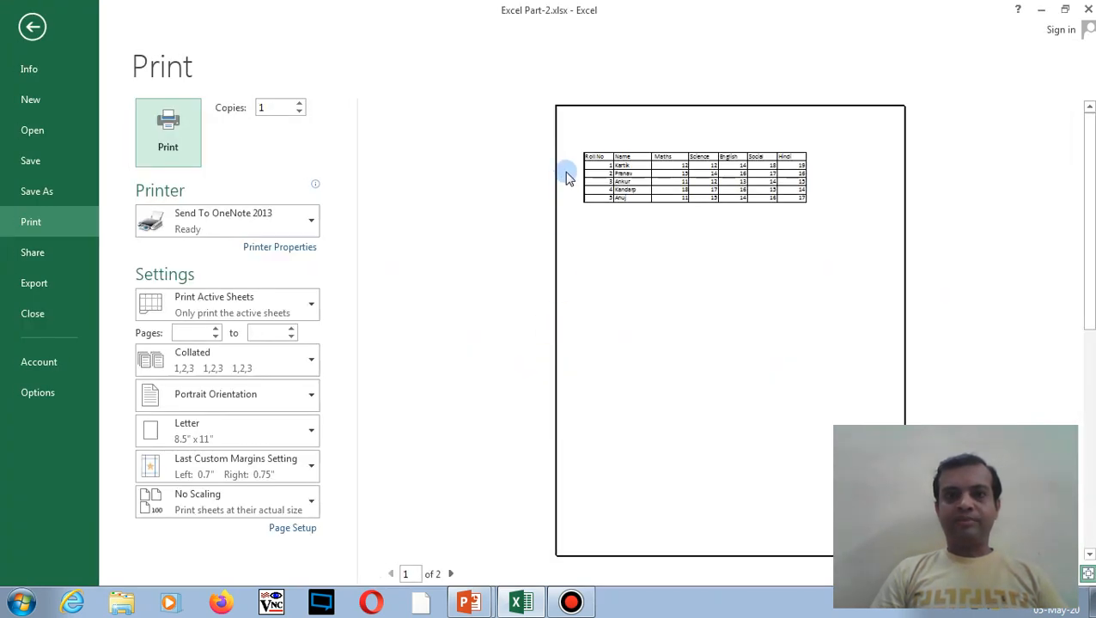
pyautogui.click(32, 26)
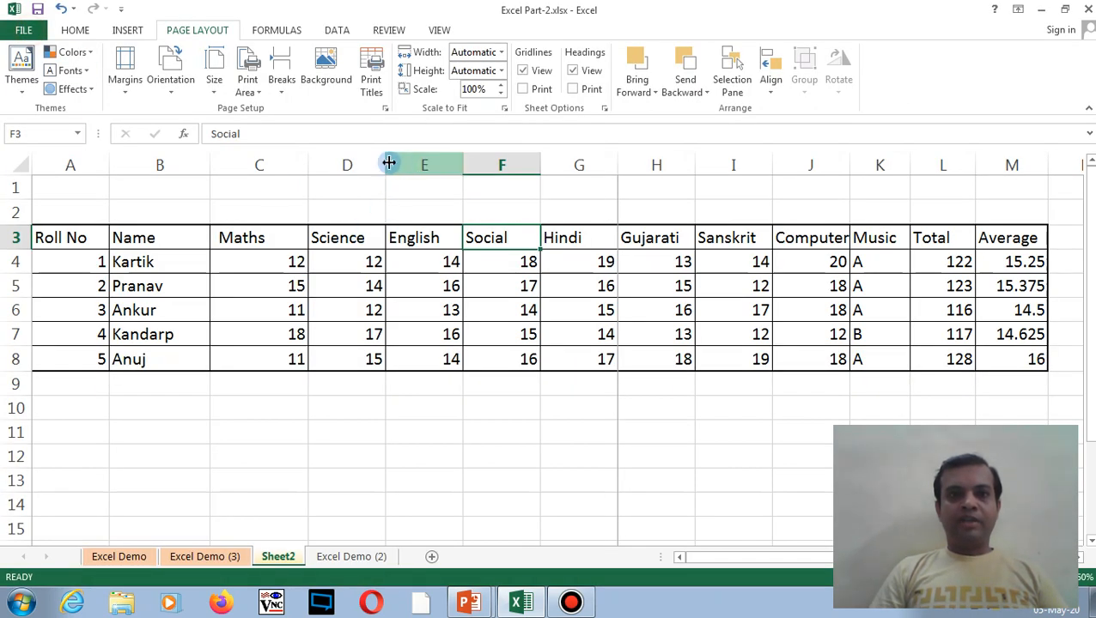
# Select the entire sheet and reset all its page breaks
pyautogui.click(361, 261)
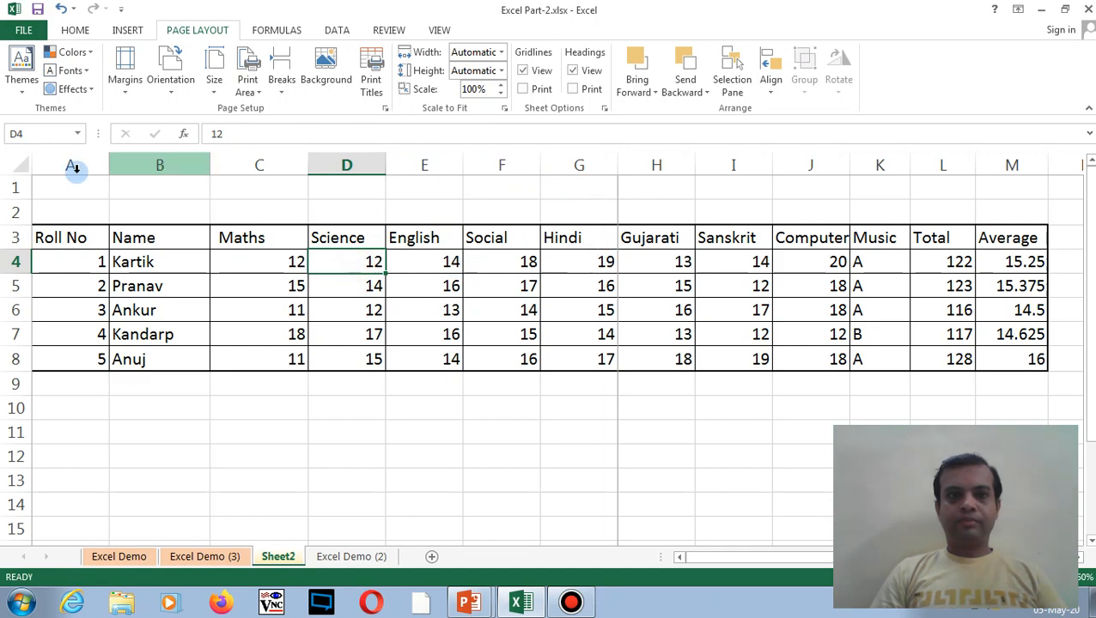
pyautogui.click(21, 165)
pyautogui.click(282, 86)
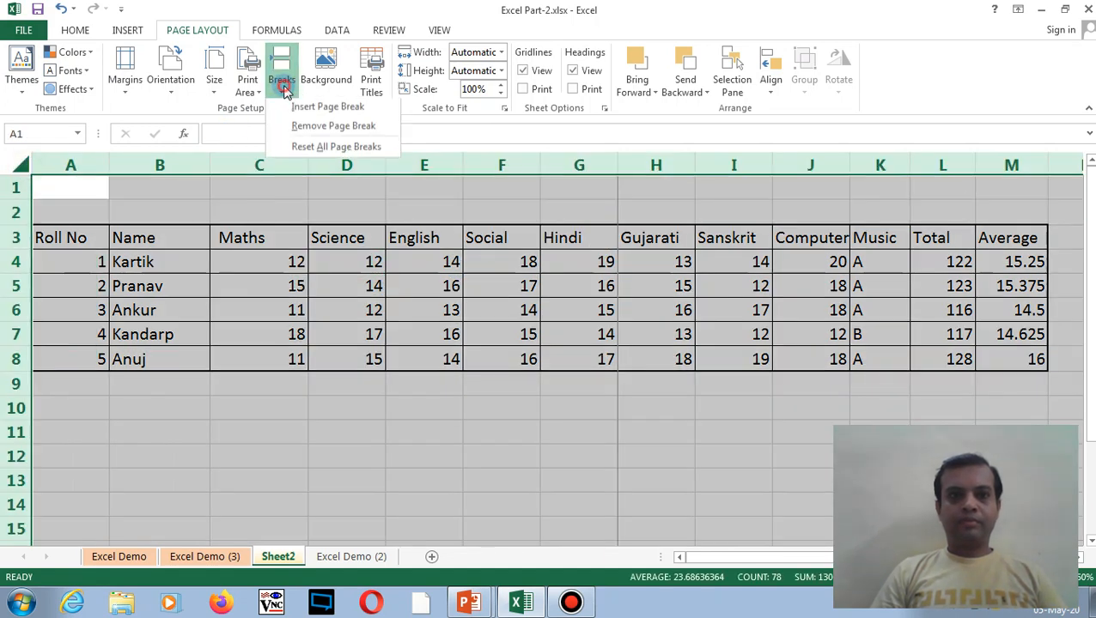
pyautogui.click(305, 150)
pyautogui.click(452, 238)
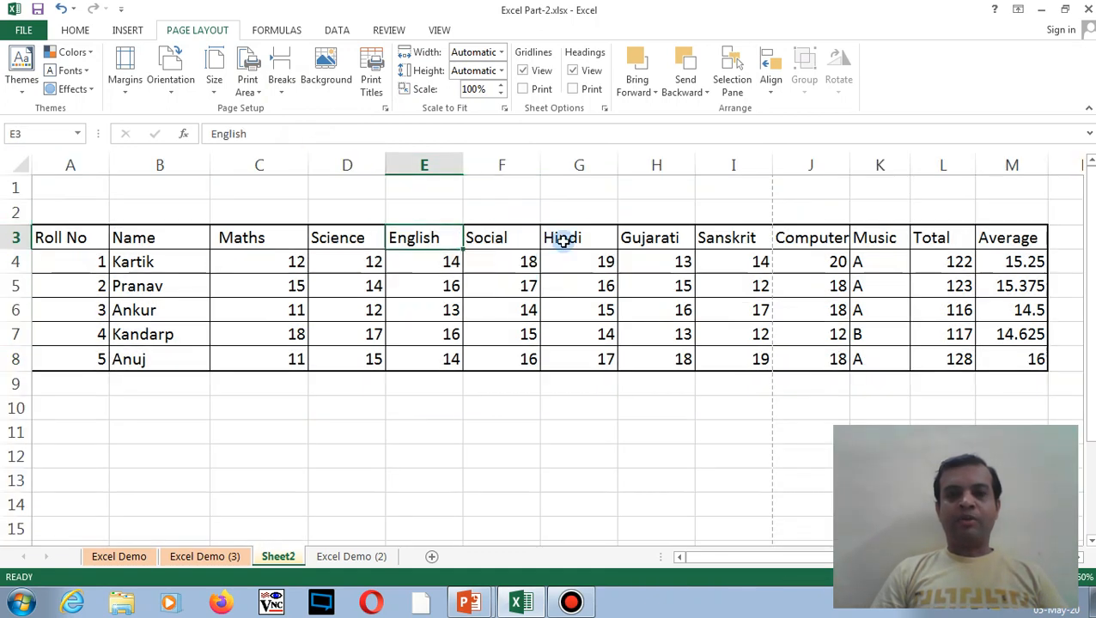
# Insert a page break before the Sanskrit column (column I), between Gujarati and Sanskrit
pyautogui.click(284, 93)
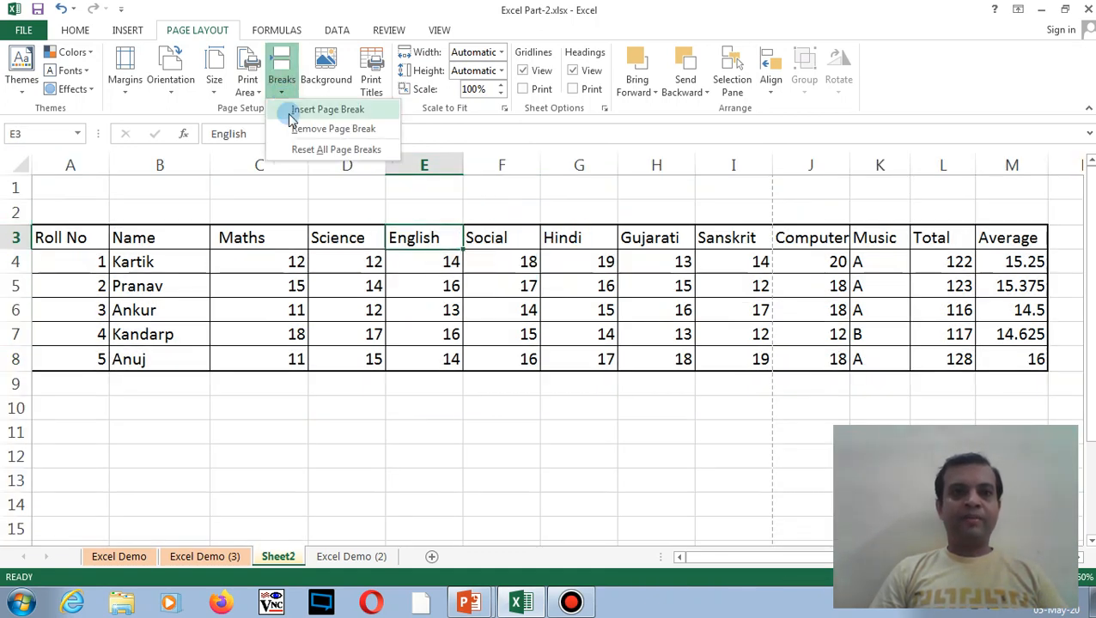
pyautogui.click(406, 242)
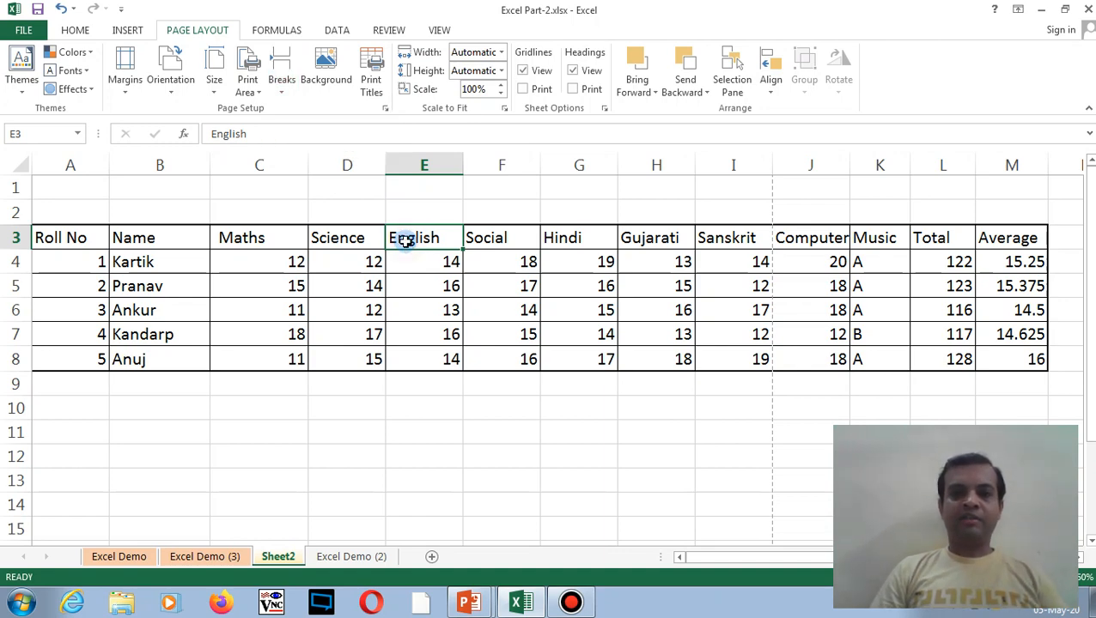
pyautogui.click(707, 164)
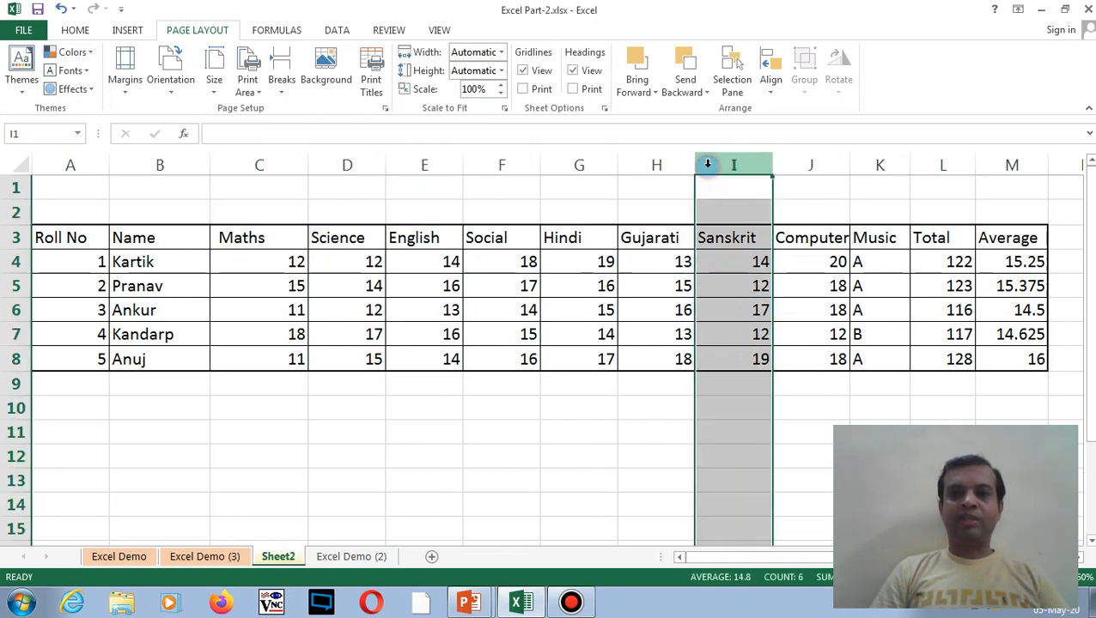
pyautogui.click(286, 95)
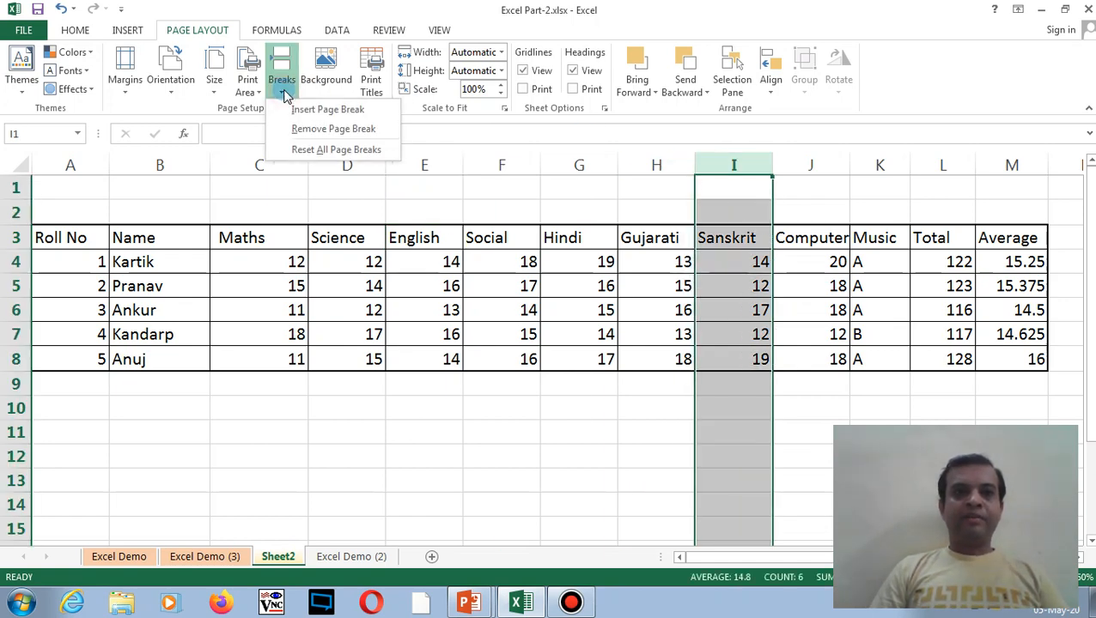
pyautogui.click(289, 110)
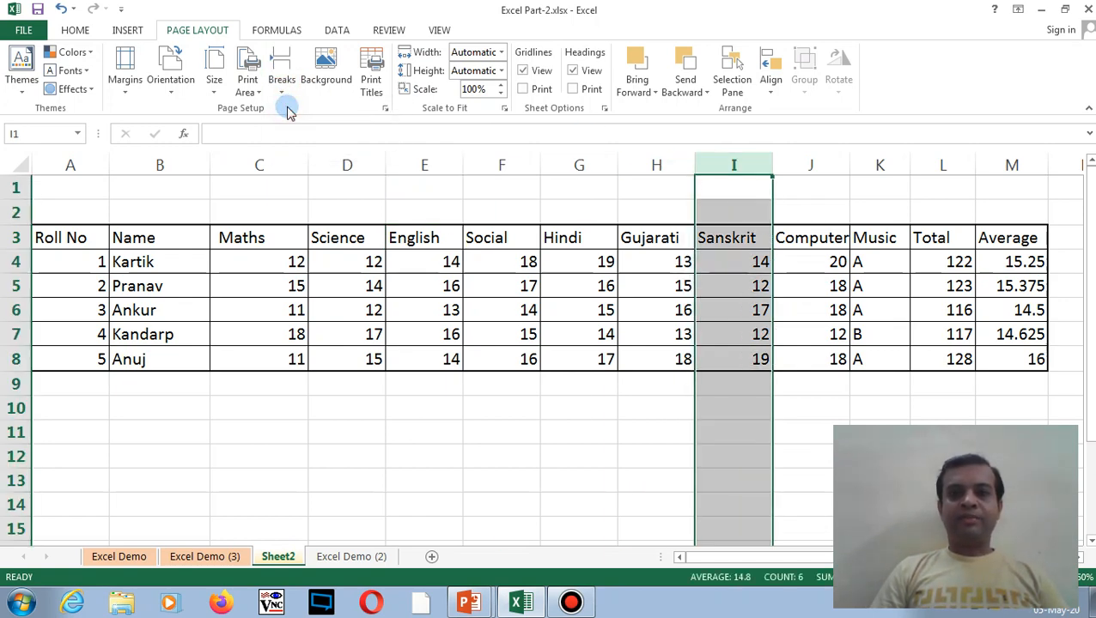
pyautogui.click(522, 280)
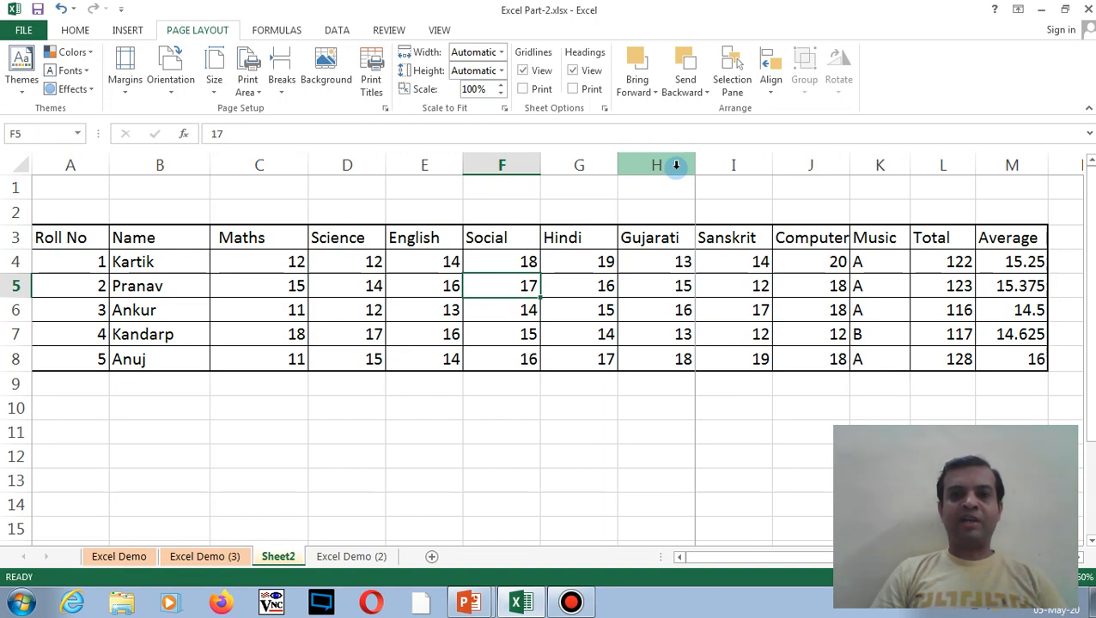
# View both pages of the marks table in the print preview and return to the sheet
pyautogui.click(383, 110)
pyautogui.click(563, 332)
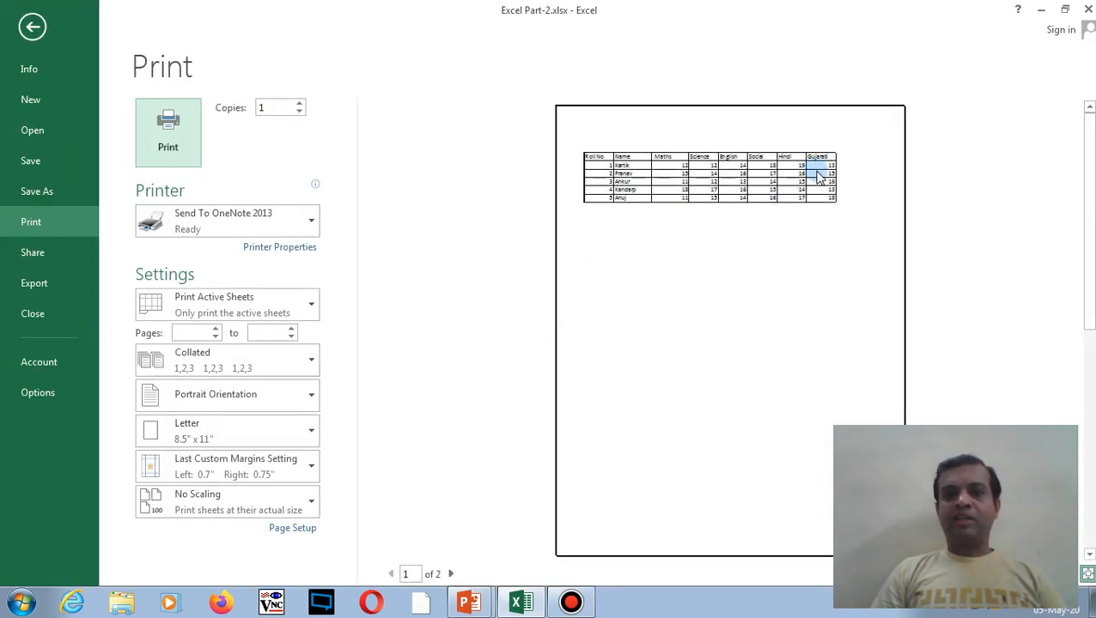
pyautogui.click(451, 573)
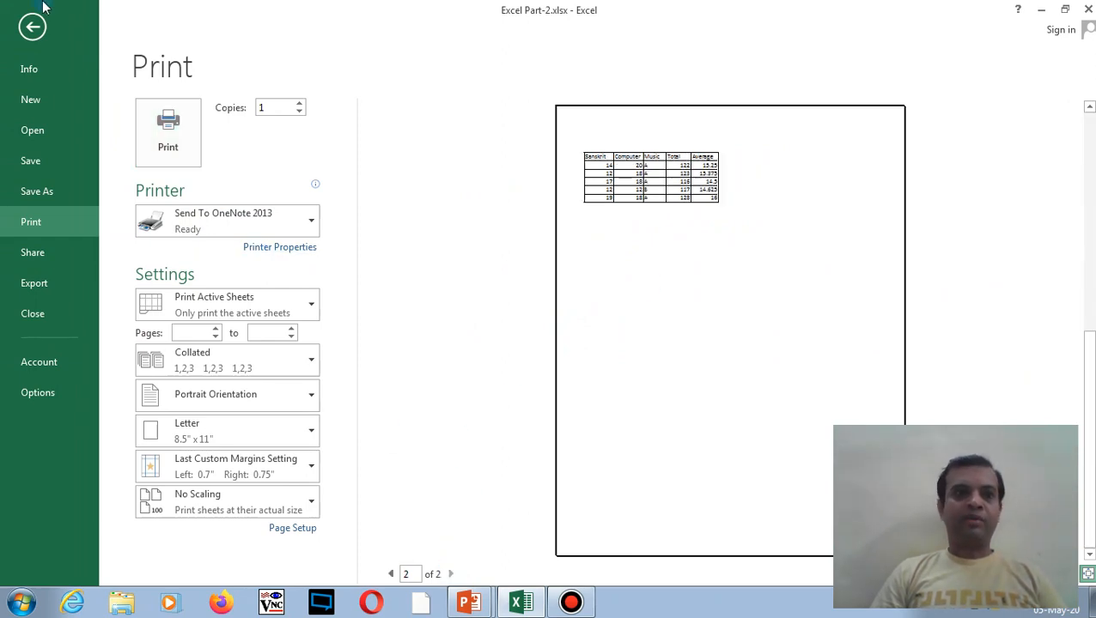
pyautogui.click(32, 27)
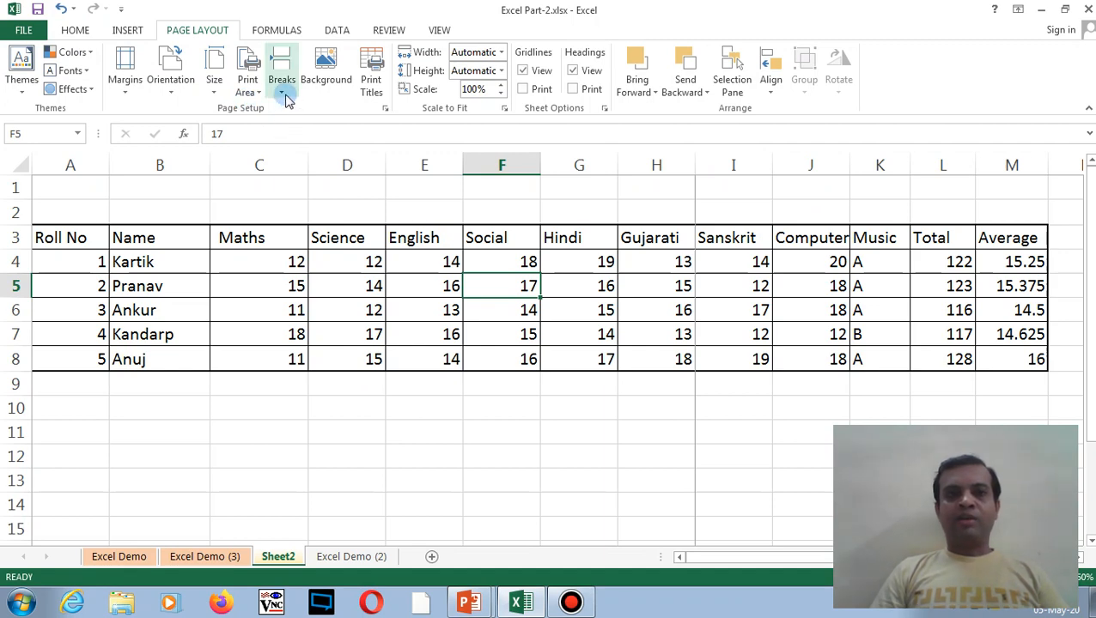
# Reset all page breaks on Sheet2 with only cell F5 selected
pyautogui.click(283, 94)
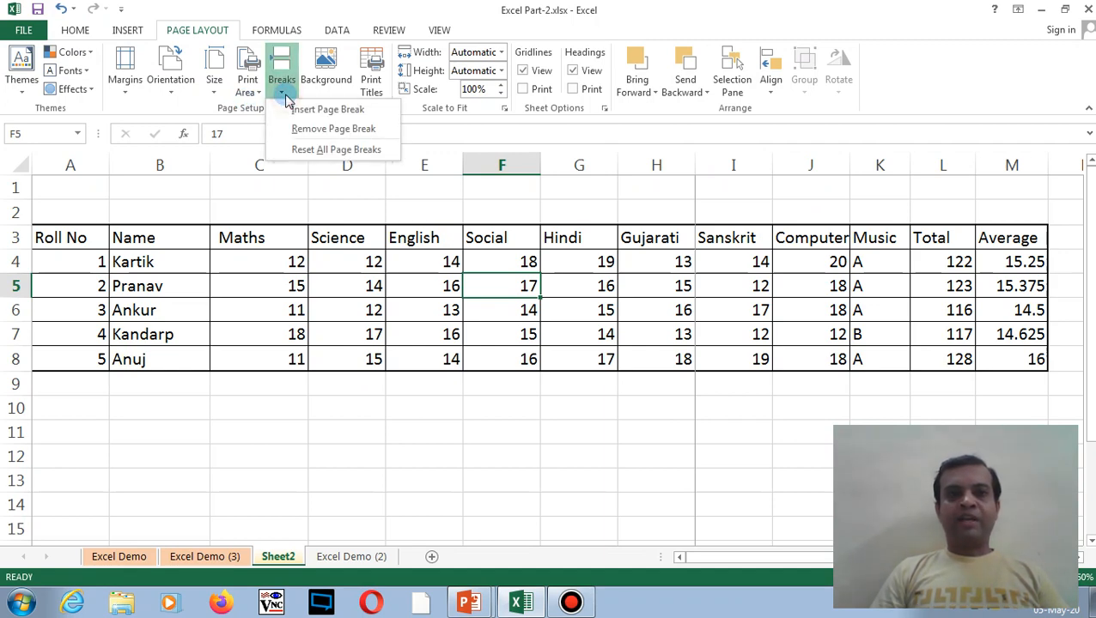
pyautogui.click(307, 153)
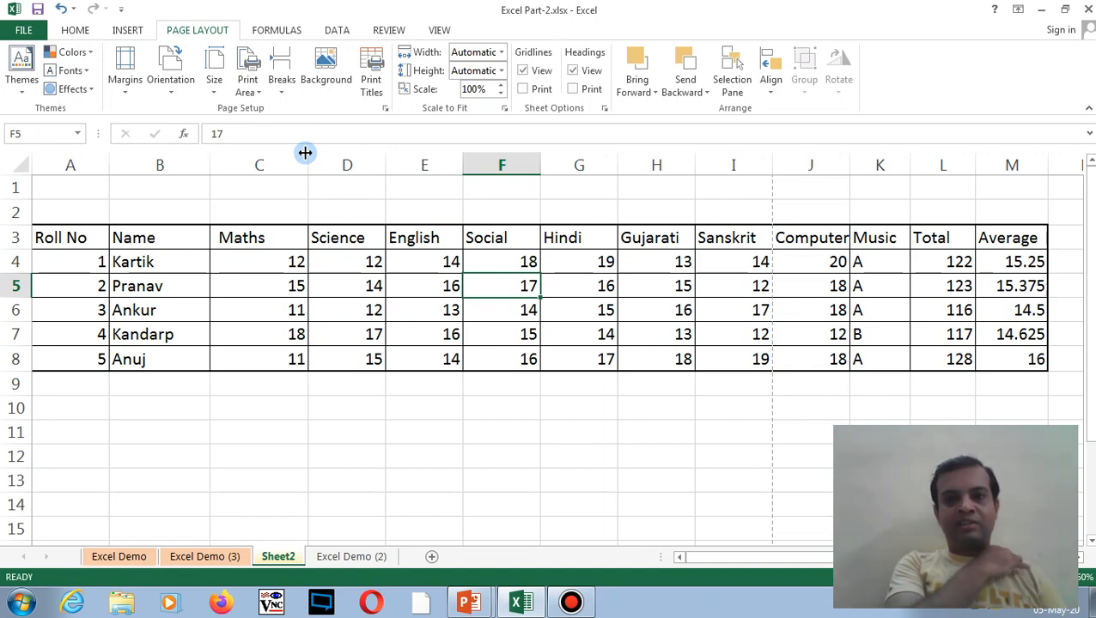
# Open the picture selection for a sheet background and cancel it
pyautogui.click(318, 85)
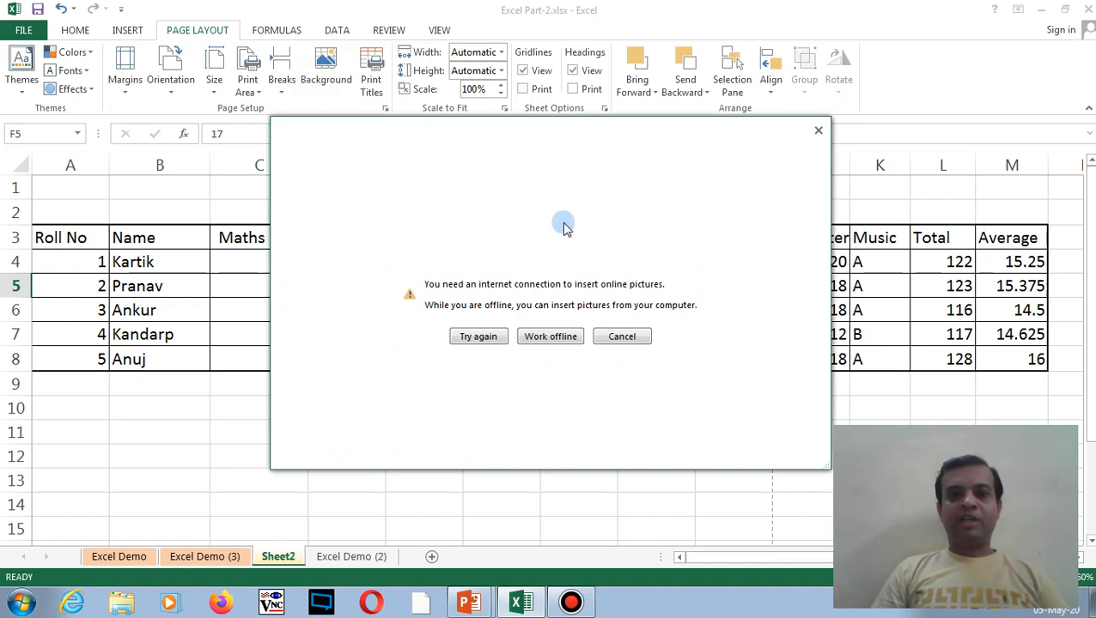
pyautogui.click(624, 337)
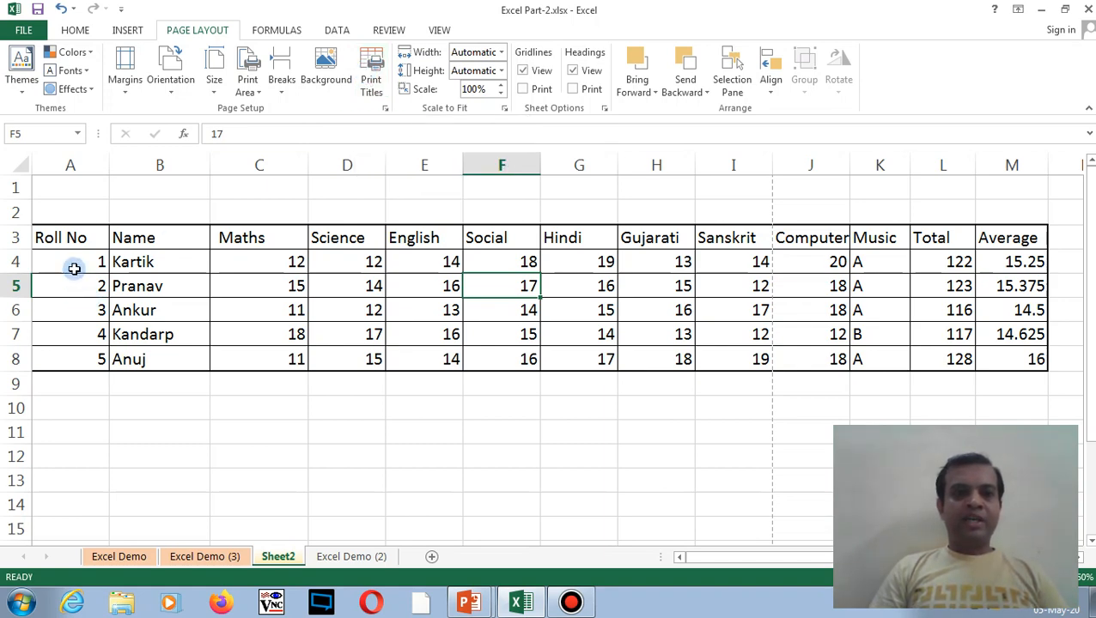
# Copy the student rows A4:M8 and paste them below the table at A9, A14 and A19
pyautogui.moveTo(75, 269); pyautogui.dragTo(1005, 346)
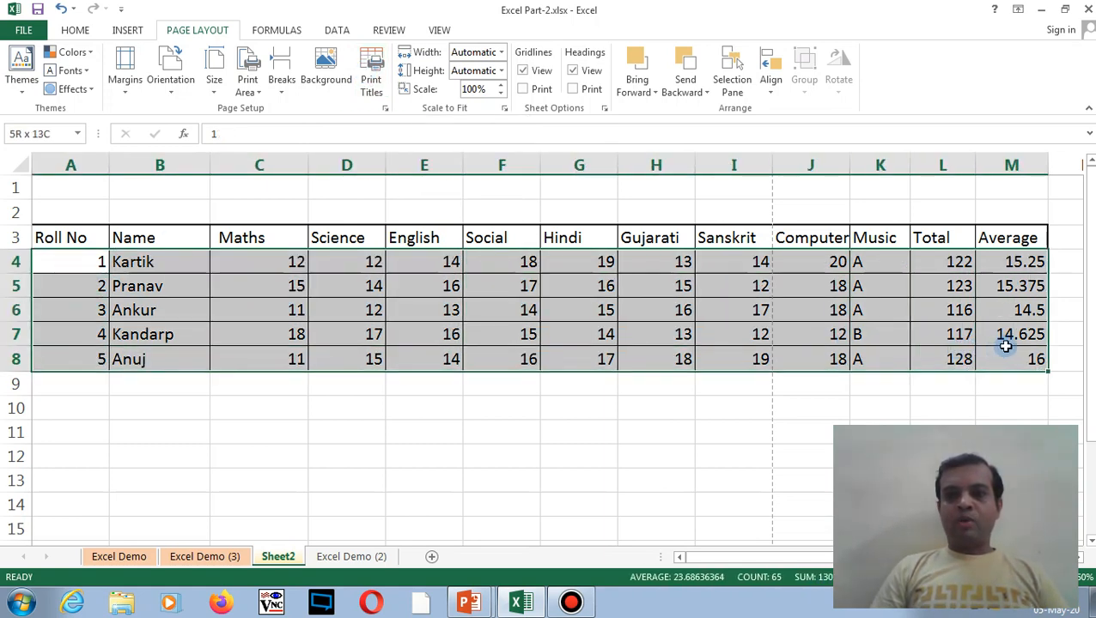
pyautogui.hotkey('ctrl', 'c')
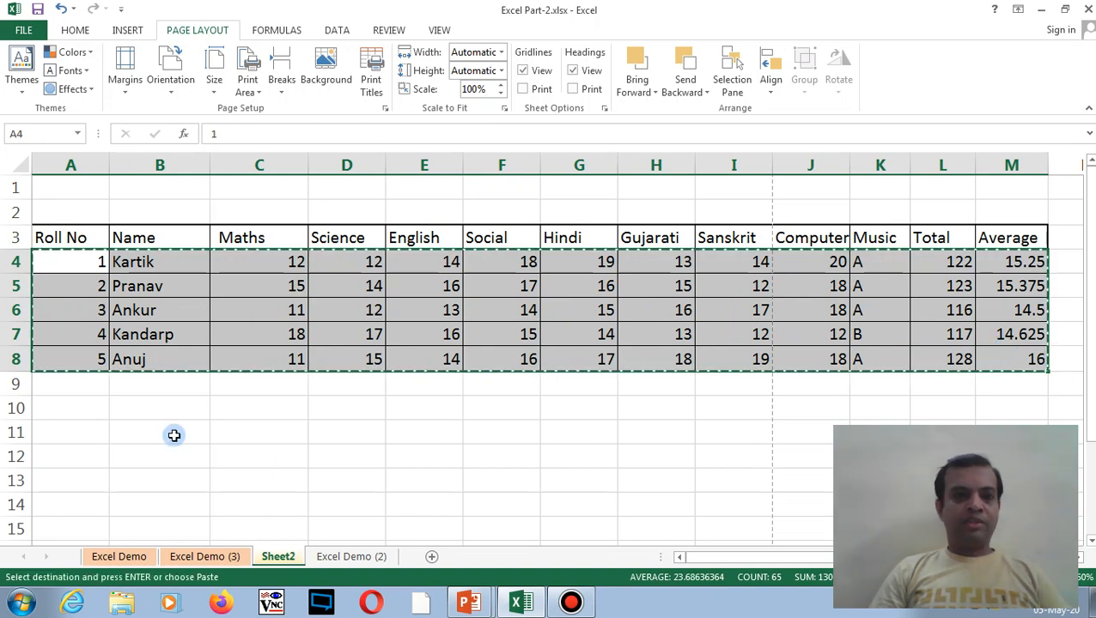
pyautogui.click(92, 383)
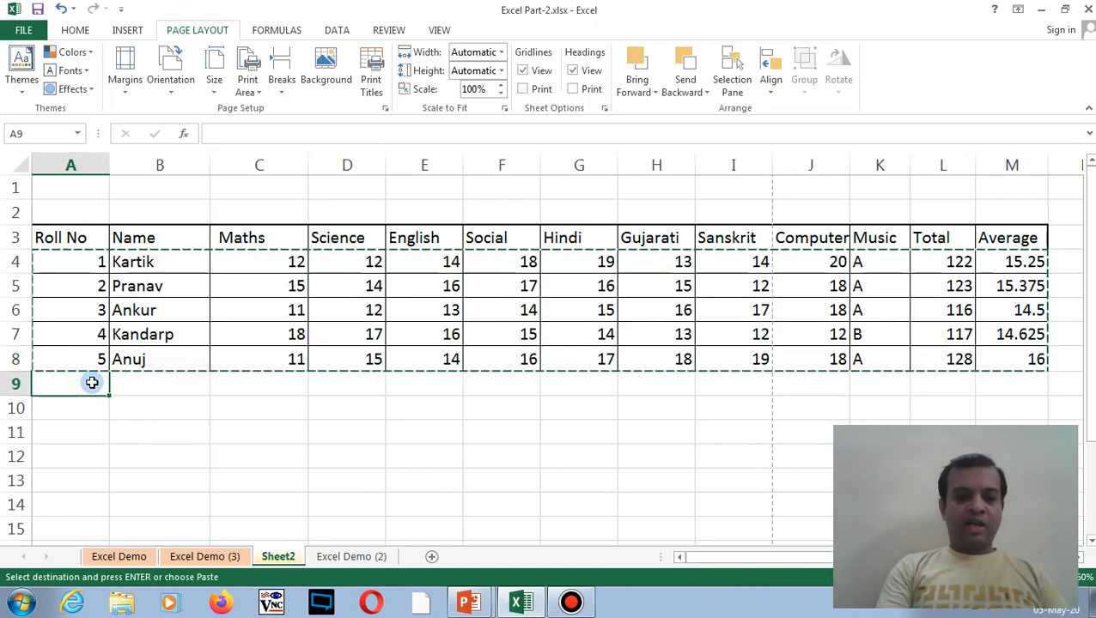
pyautogui.hotkey('ctrl', 'v')
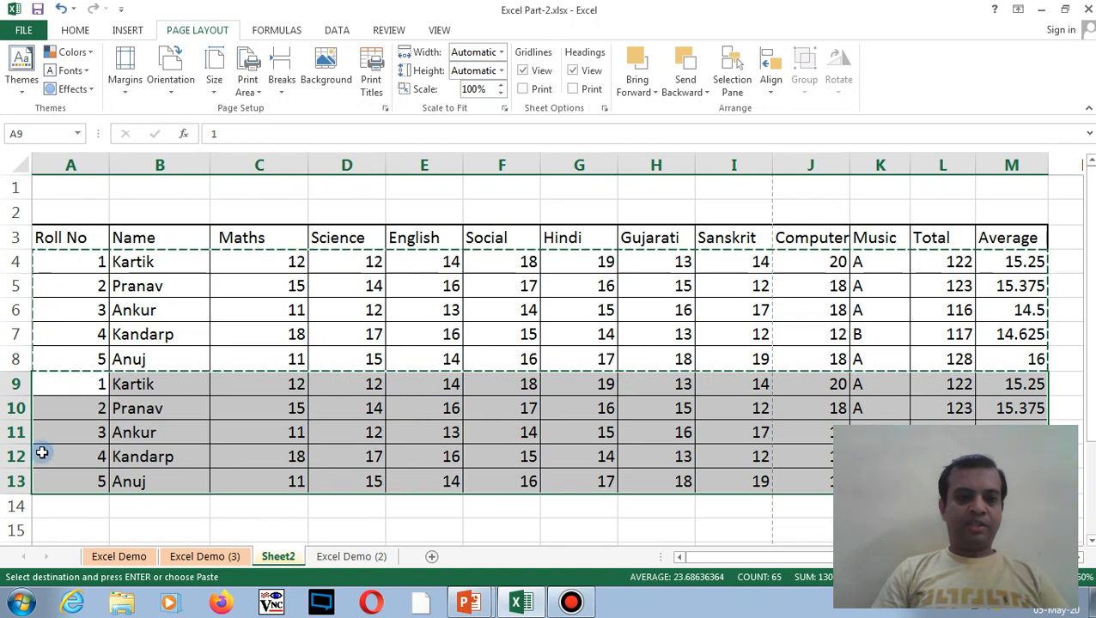
pyautogui.click(59, 506)
pyautogui.hotkey('ctrl', 'v')
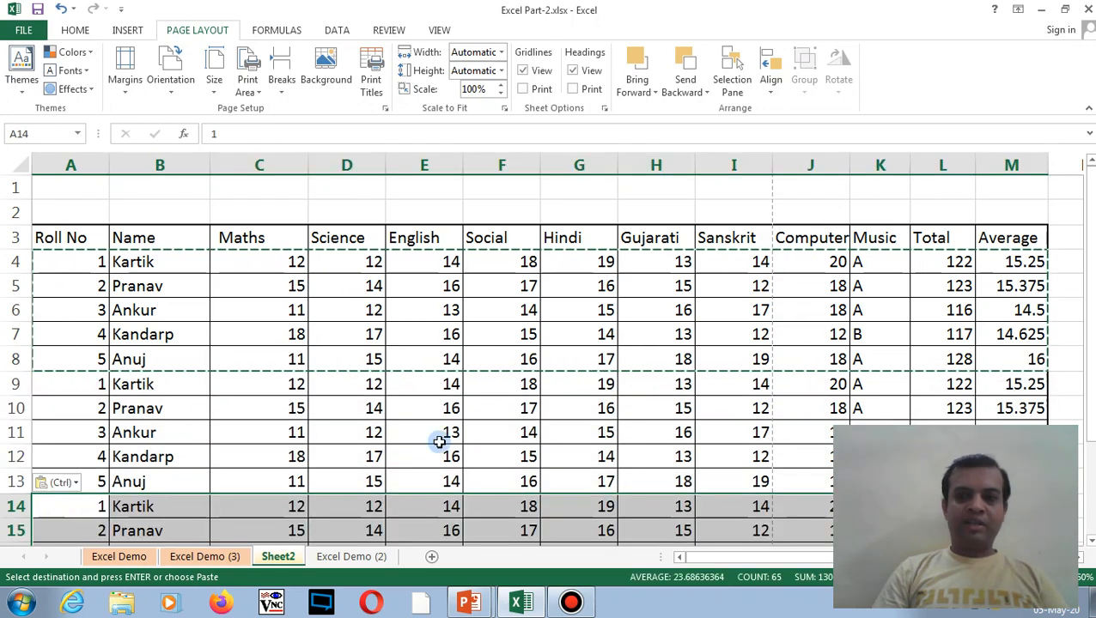
pyautogui.moveTo(1088, 328); pyautogui.dragTo(1090, 418)
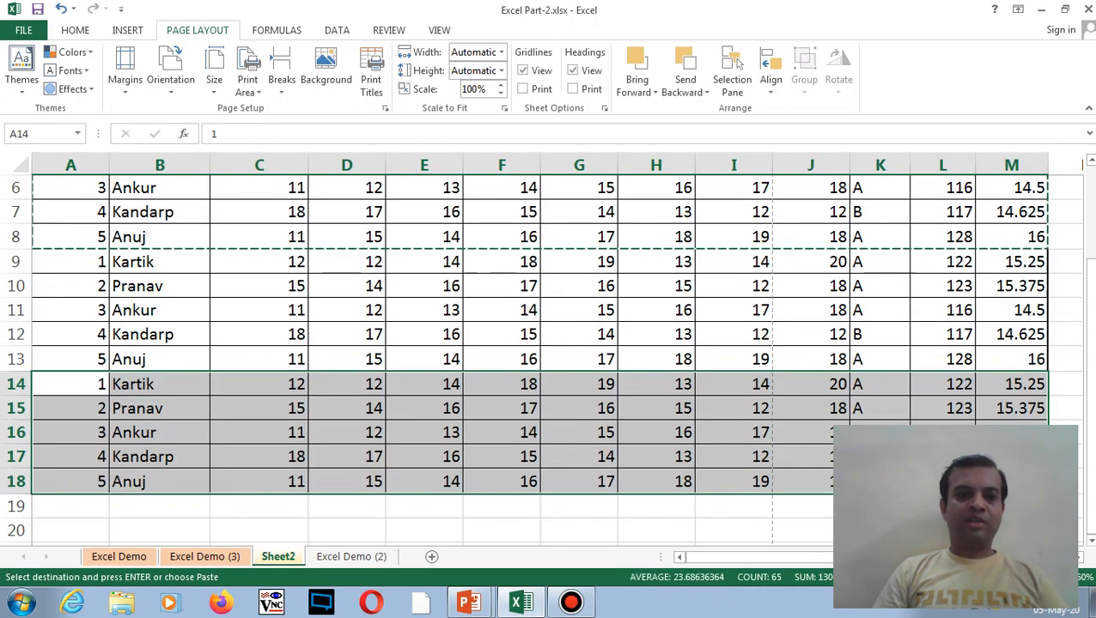
pyautogui.click(72, 508)
pyautogui.hotkey('ctrl', 'v')
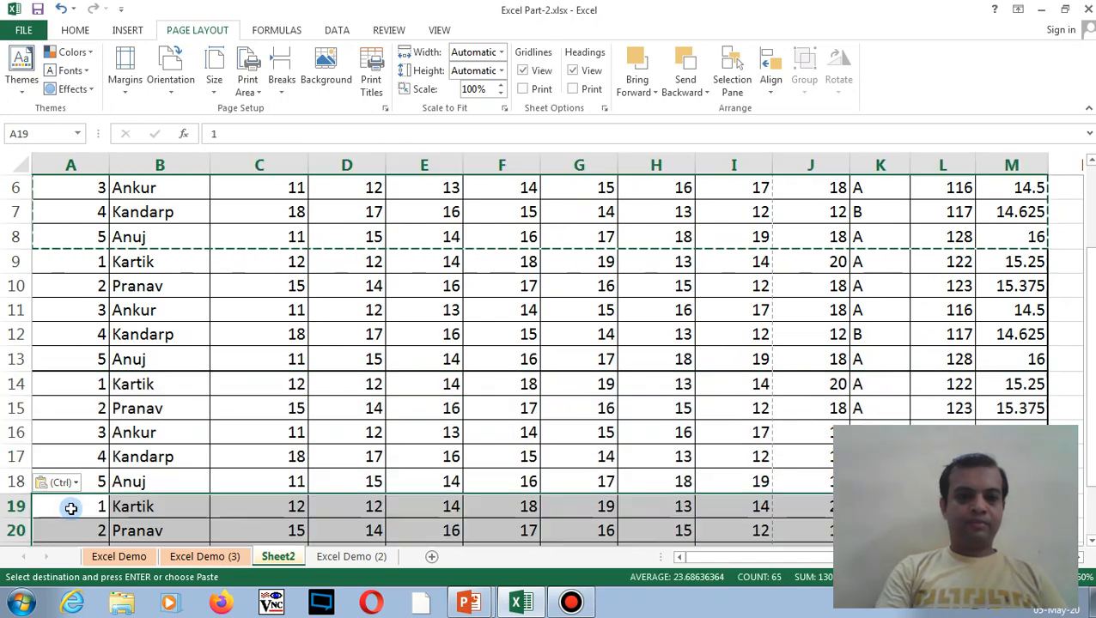
# Extend the table by pasting the copied student rows at A24 and A29
pyautogui.moveTo(1090, 311); pyautogui.dragTo(1090, 385)
pyautogui.click(1090, 540)
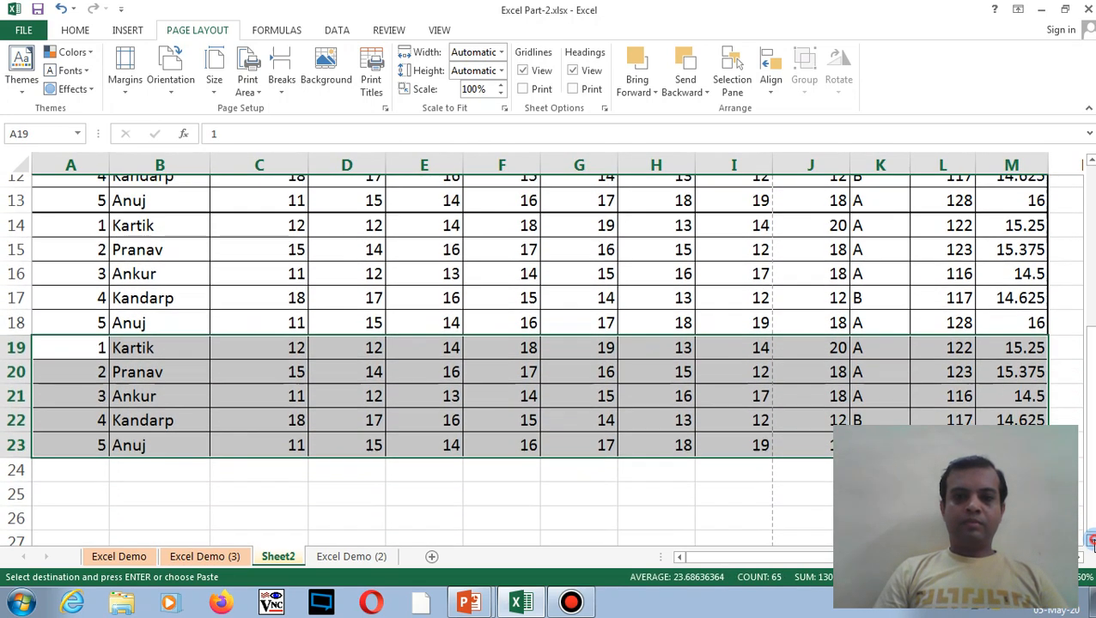
pyautogui.click(84, 442)
pyautogui.hotkey('ctrl', 'v')
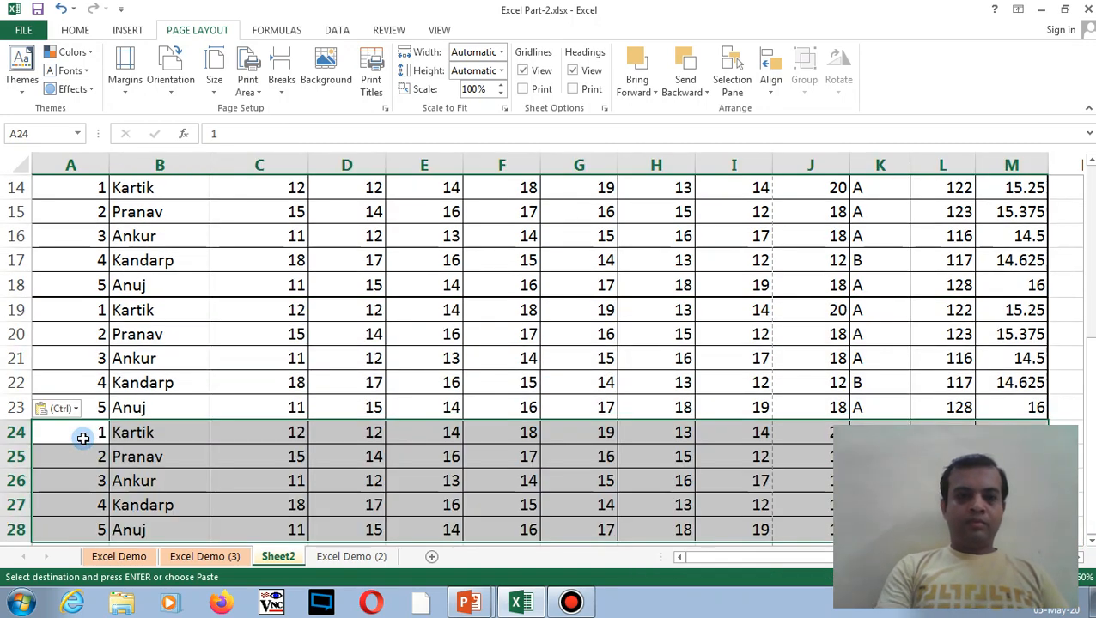
pyautogui.moveTo(1090, 404); pyautogui.dragTo(1091, 430)
pyautogui.click(1091, 540)
pyautogui.scroll(-3, 455, 322)
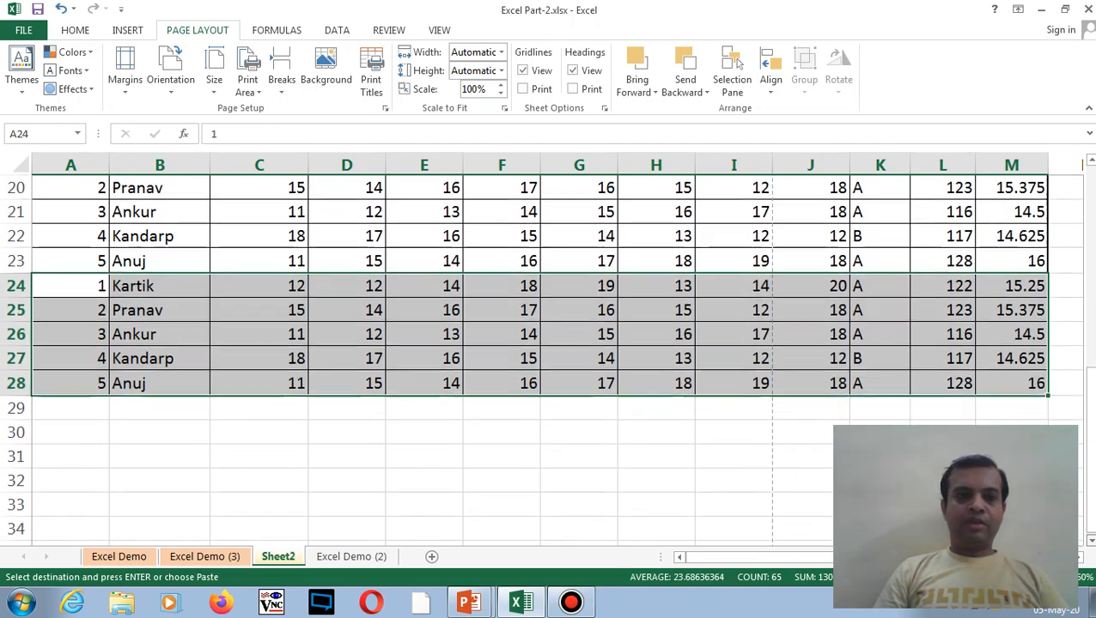
pyautogui.click(54, 333)
pyautogui.hotkey('ctrl', 'v')
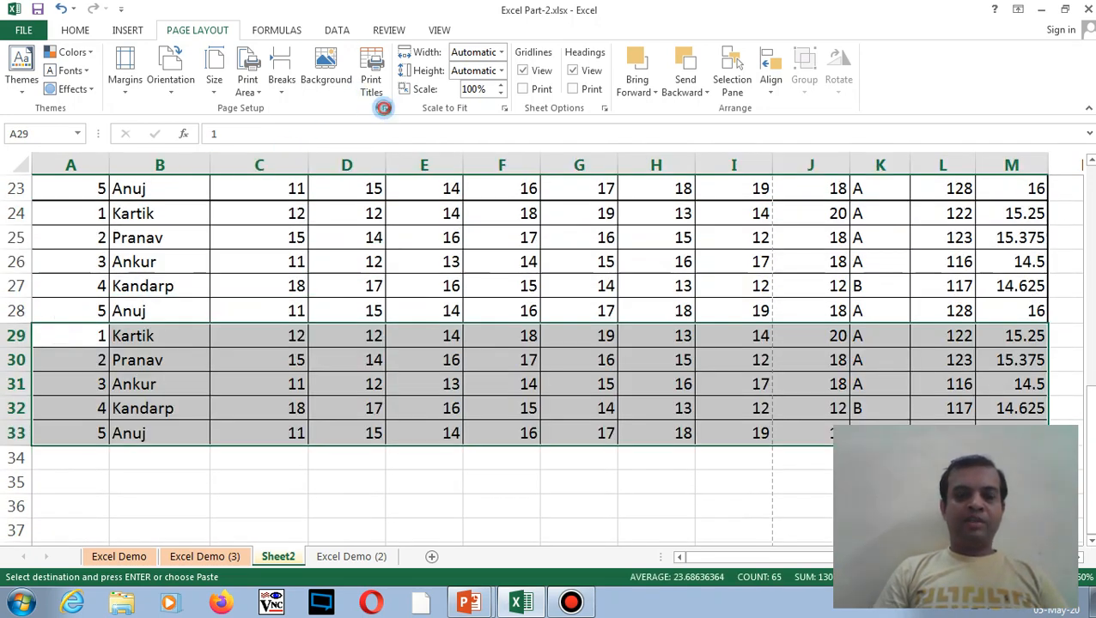
# Check how much of the page the extended marks table fills in the print preview, and return to the sheet
pyautogui.click(384, 107)
pyautogui.click(560, 330)
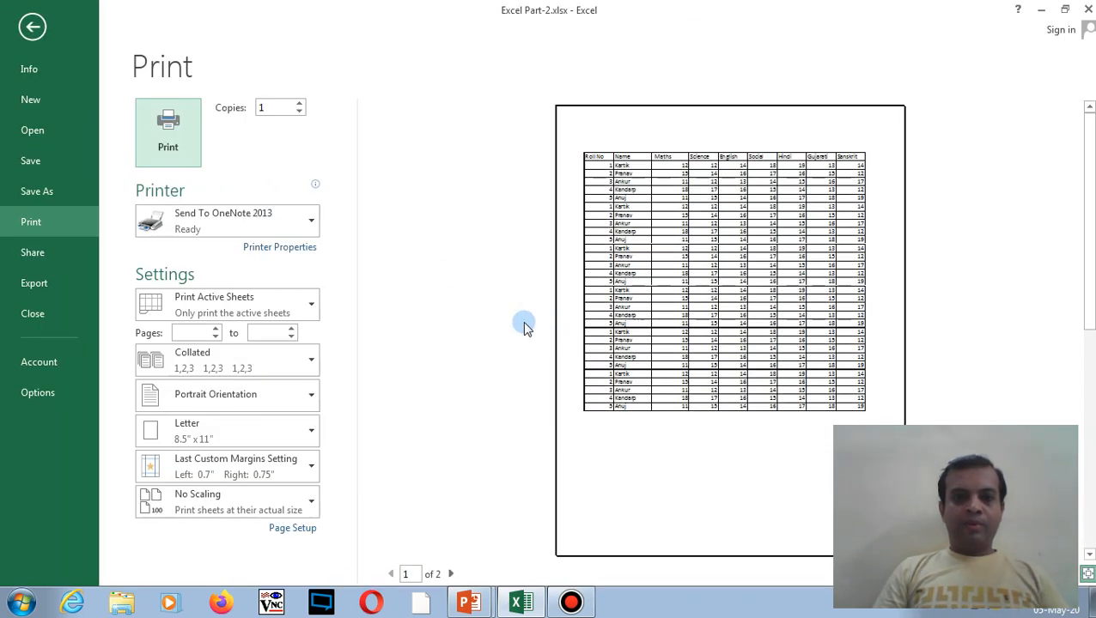
pyautogui.click(26, 27)
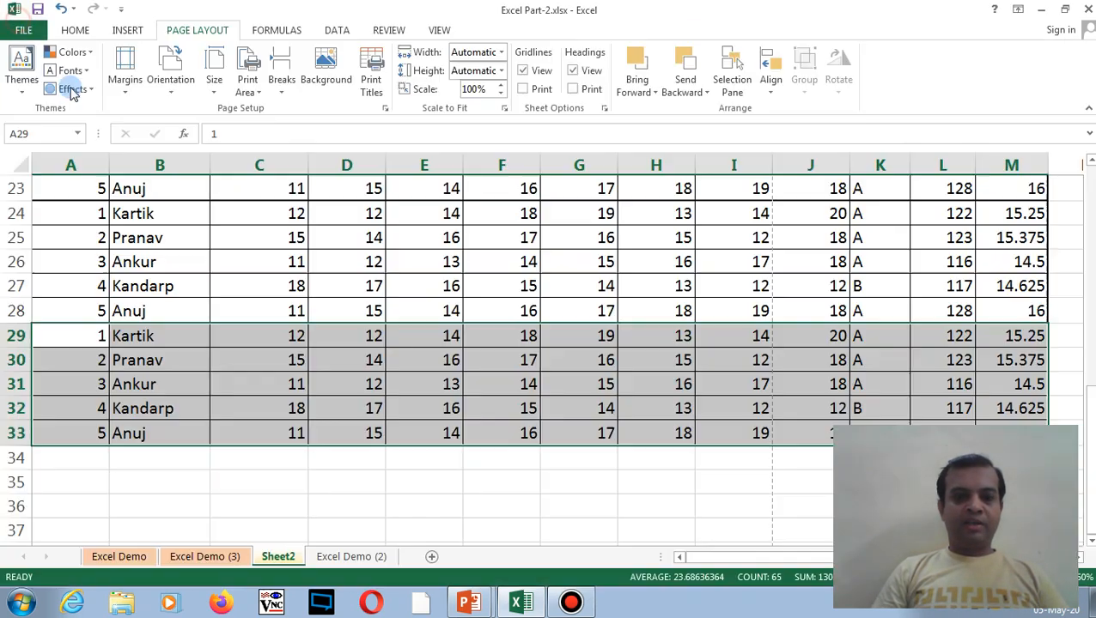
# Copy the student rows A24:M33 and paste them directly below the table at A34
pyautogui.click(80, 457)
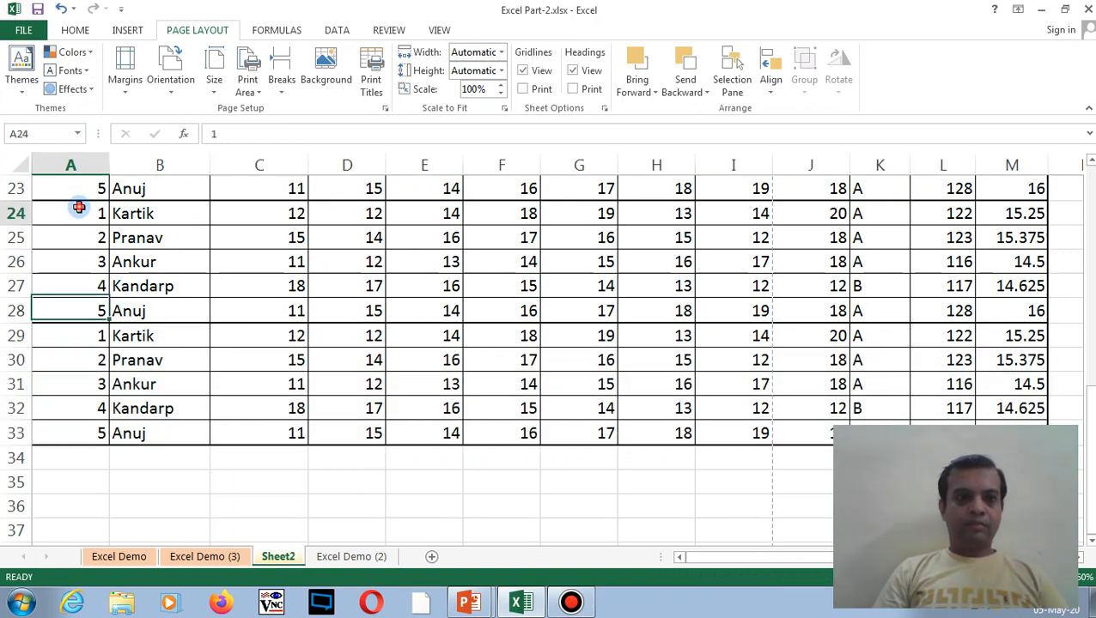
pyautogui.moveTo(80, 206); pyautogui.dragTo(992, 424)
pyautogui.hotkey('ctrl', 'c')
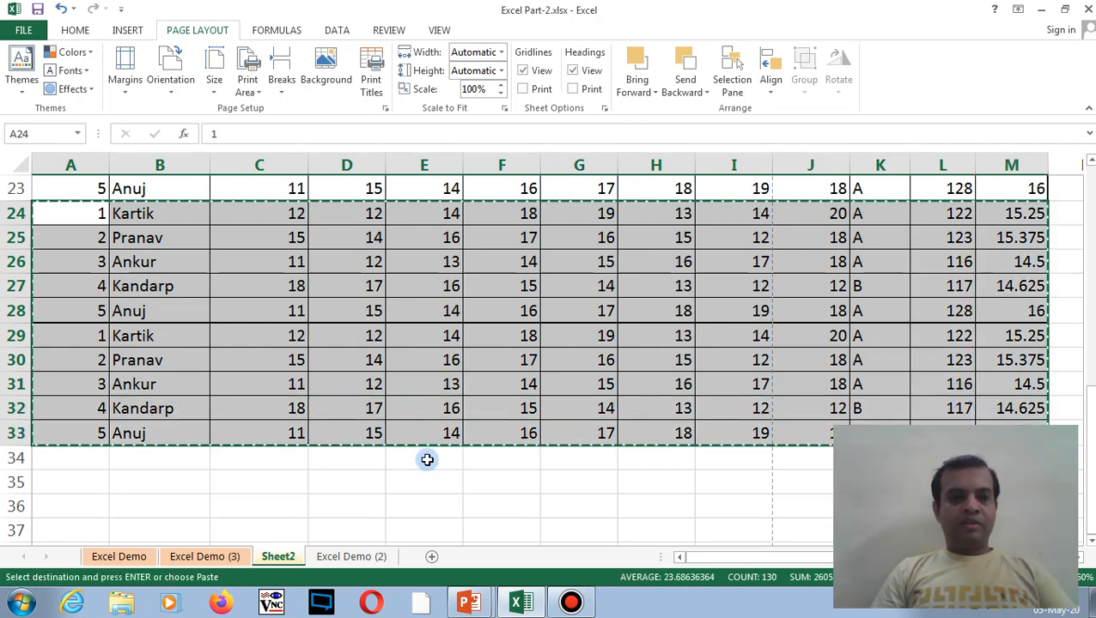
pyautogui.click(78, 462)
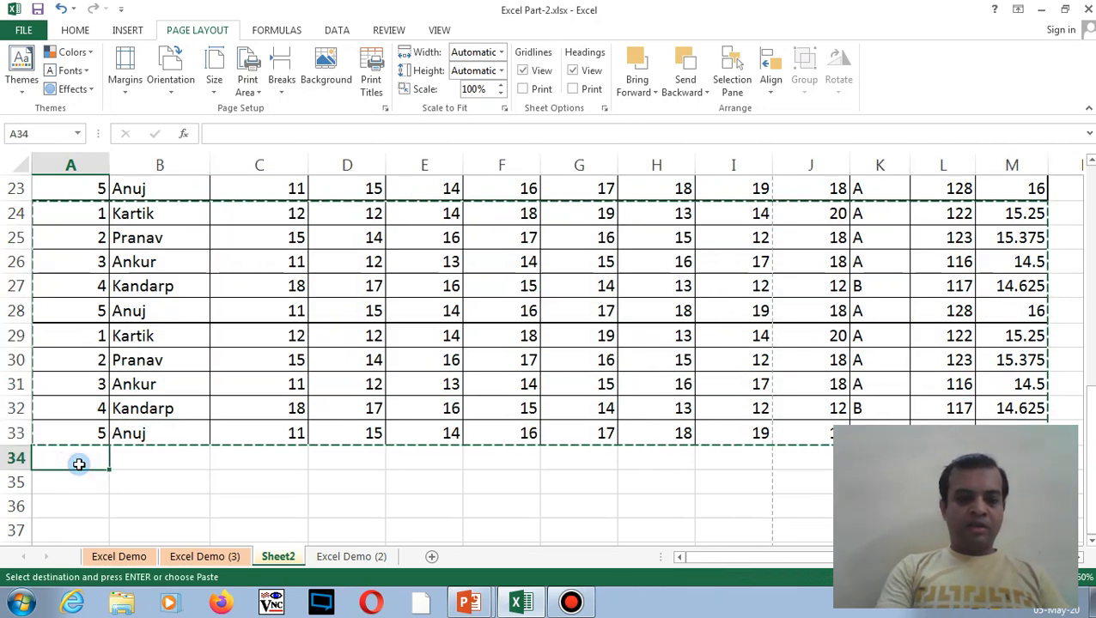
pyautogui.hotkey('ctrl', 'v')
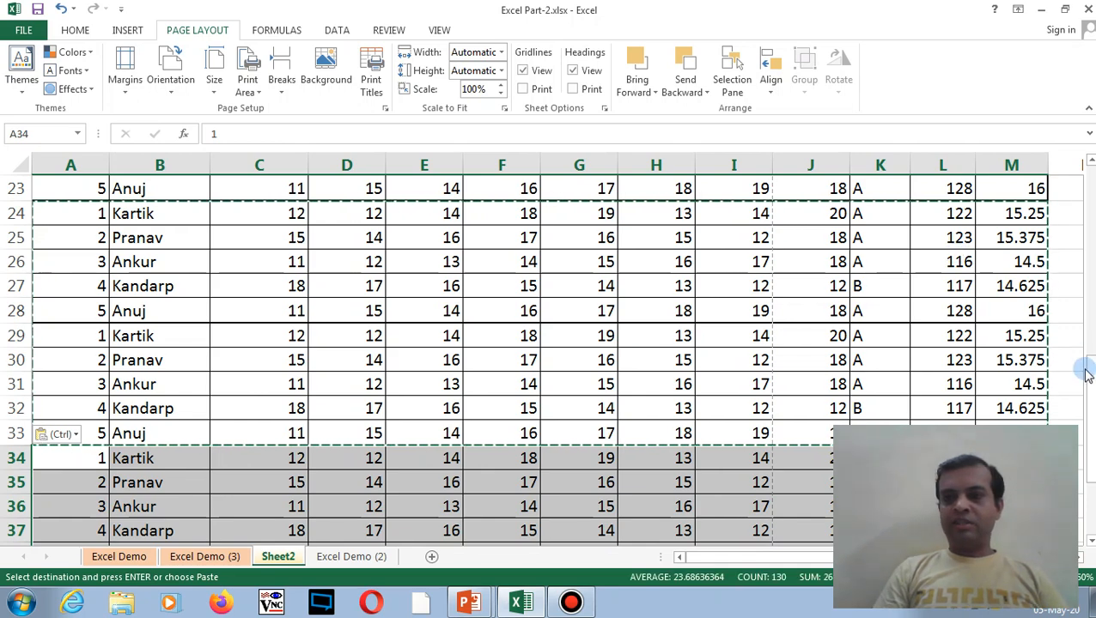
# Paste the copied student rows again at A44, extending the table past the horizontal page break, and select the cells on either side of it
pyautogui.scroll(-2, 1086, 372)
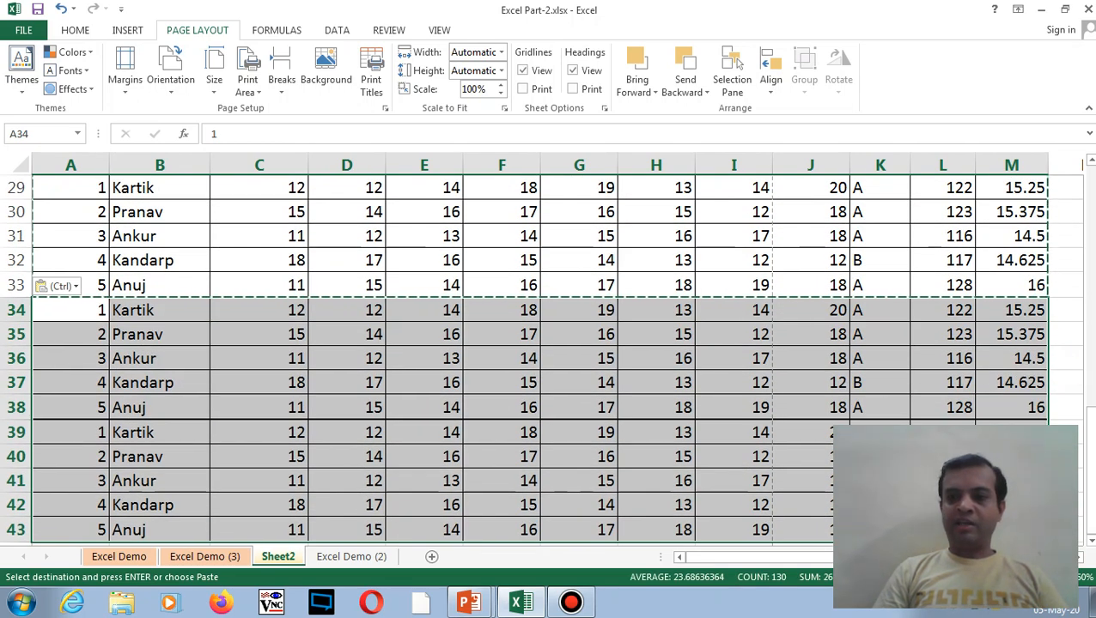
pyautogui.scroll(-3, 1087, 540)
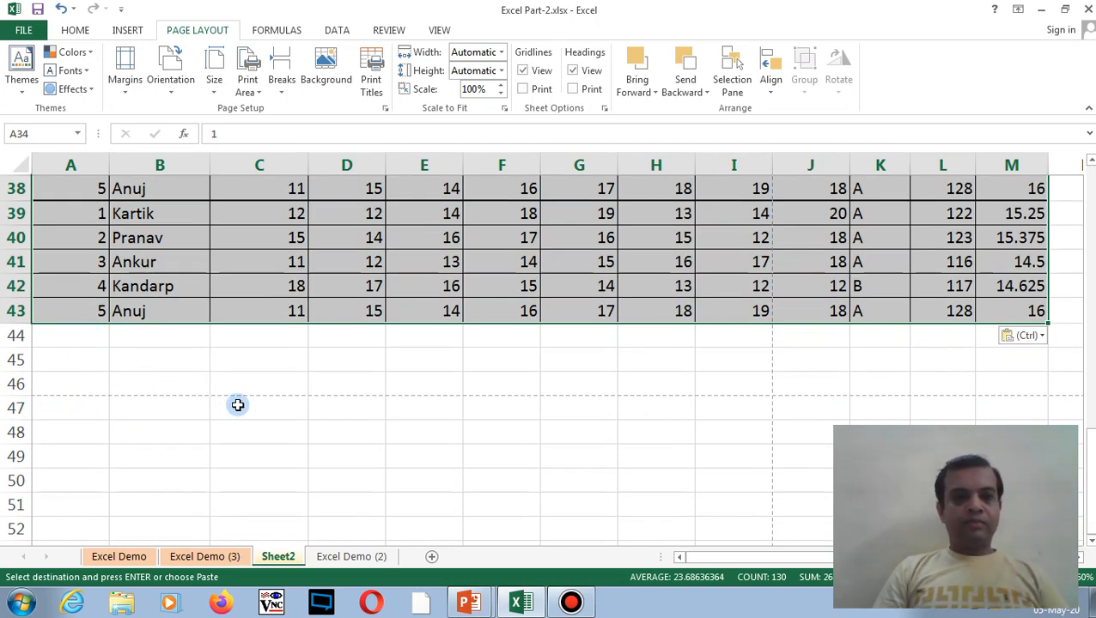
pyautogui.click(72, 334)
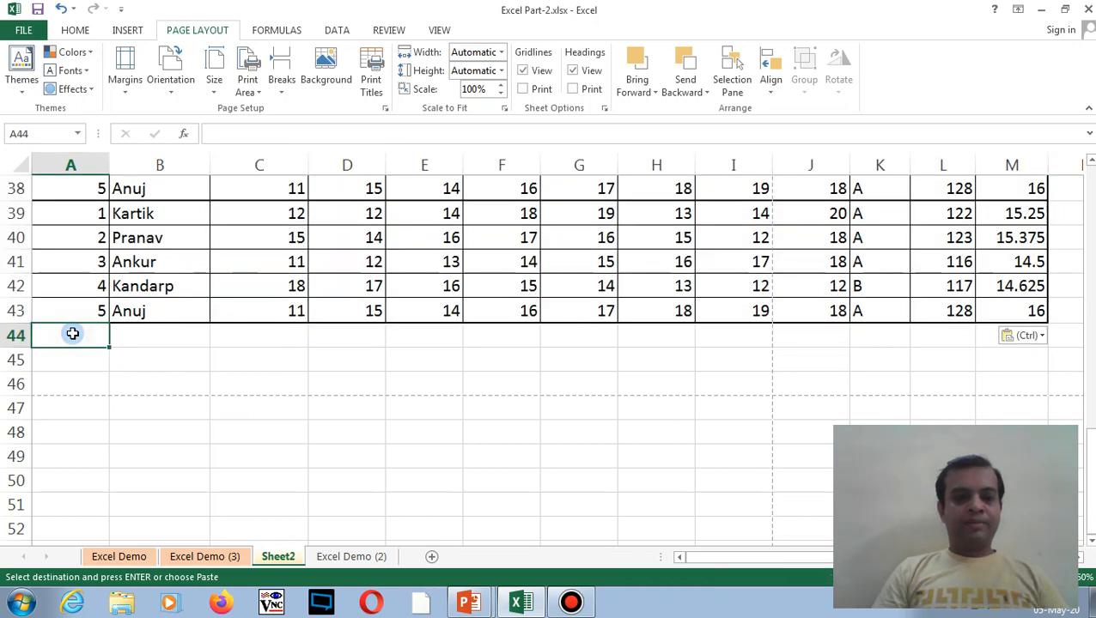
pyautogui.hotkey('ctrl', 'v')
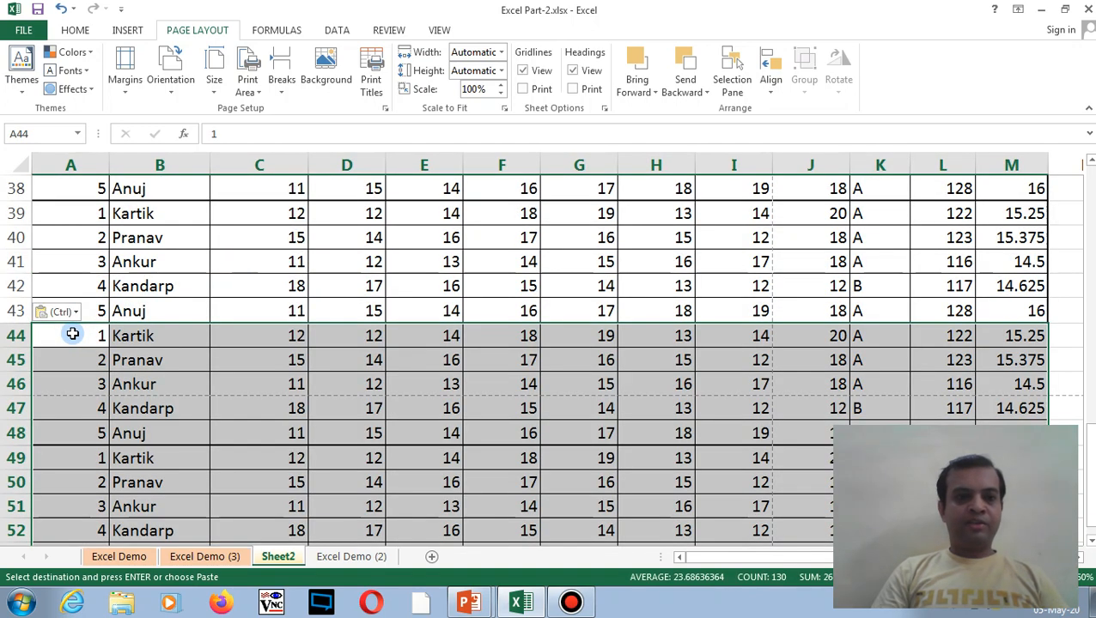
pyautogui.click(161, 406)
pyautogui.click(94, 386)
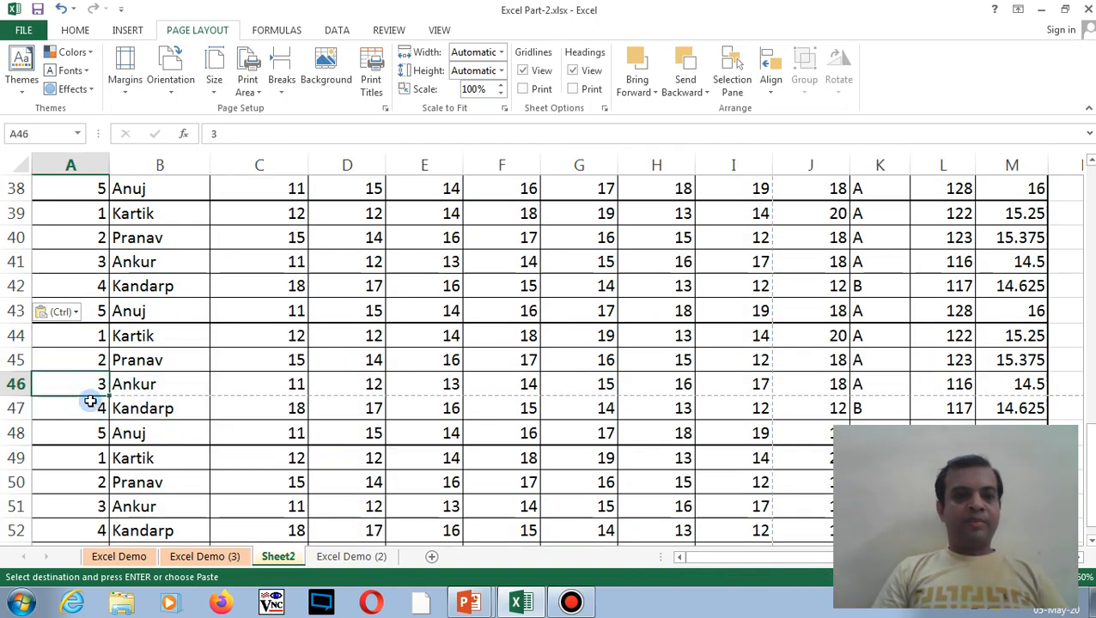
pyautogui.click(89, 403)
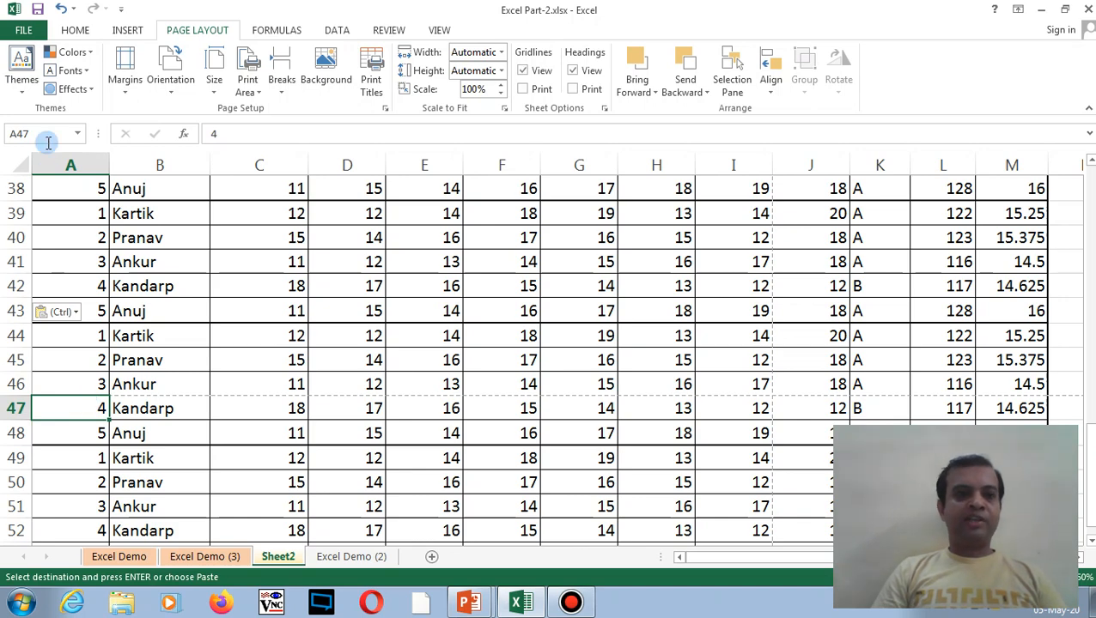
# Review how the portrait table splits across the pages in the print preview, and return to the sheet
pyautogui.click(385, 106)
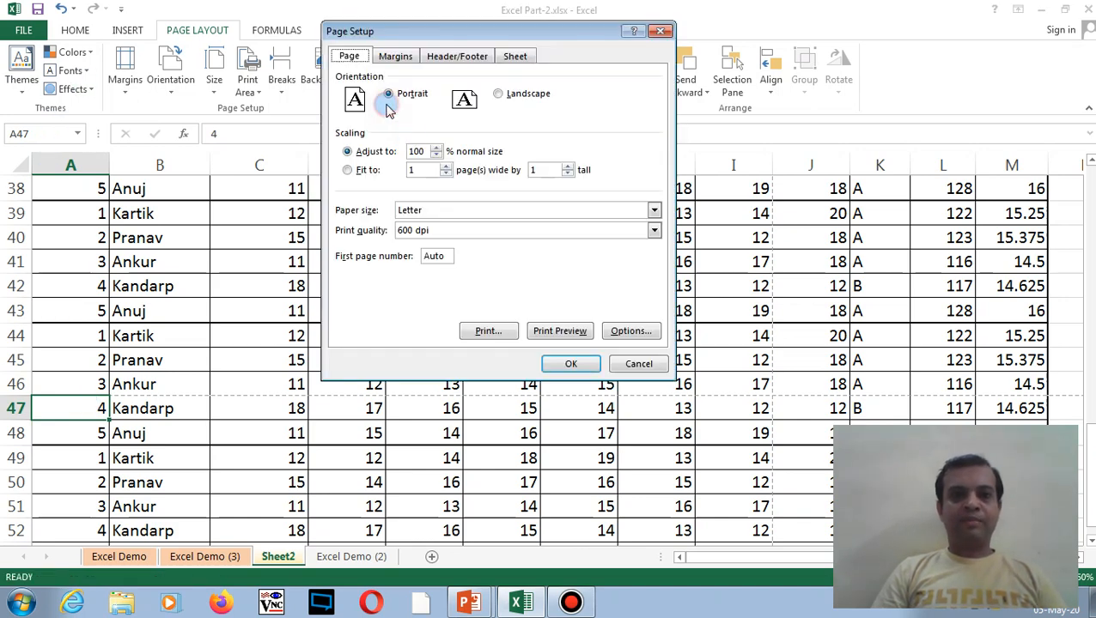
pyautogui.click(560, 334)
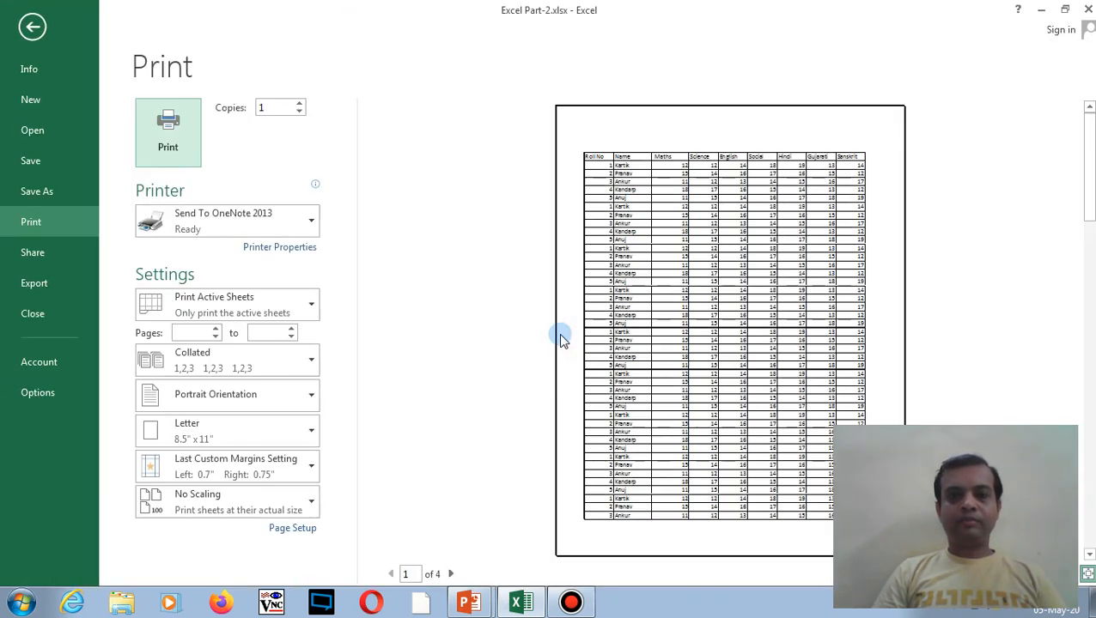
pyautogui.click(450, 575)
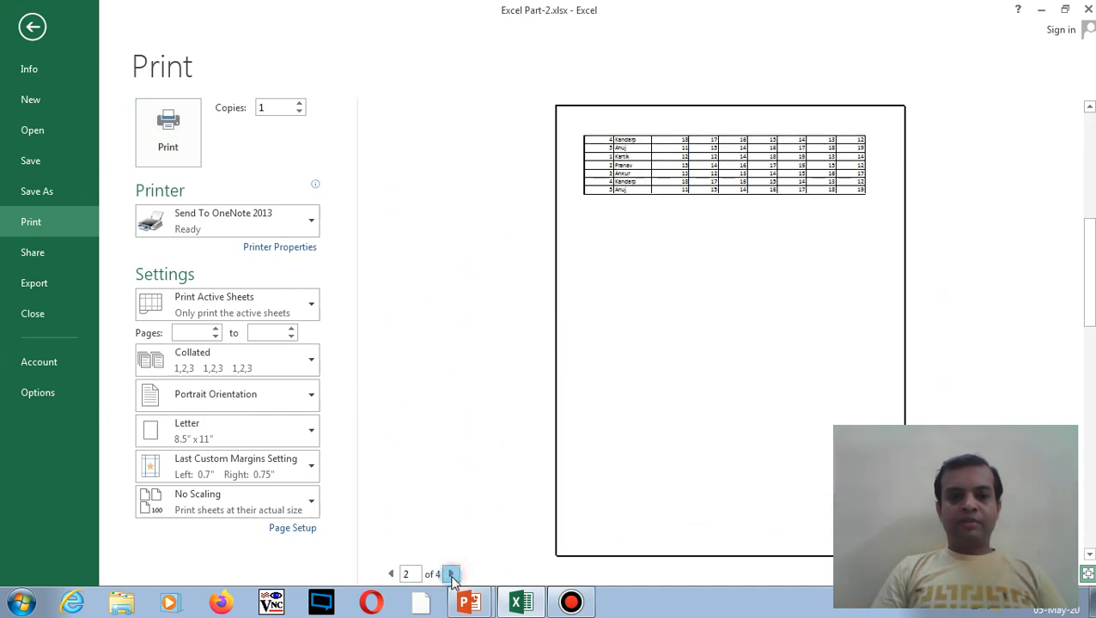
pyautogui.click(451, 575)
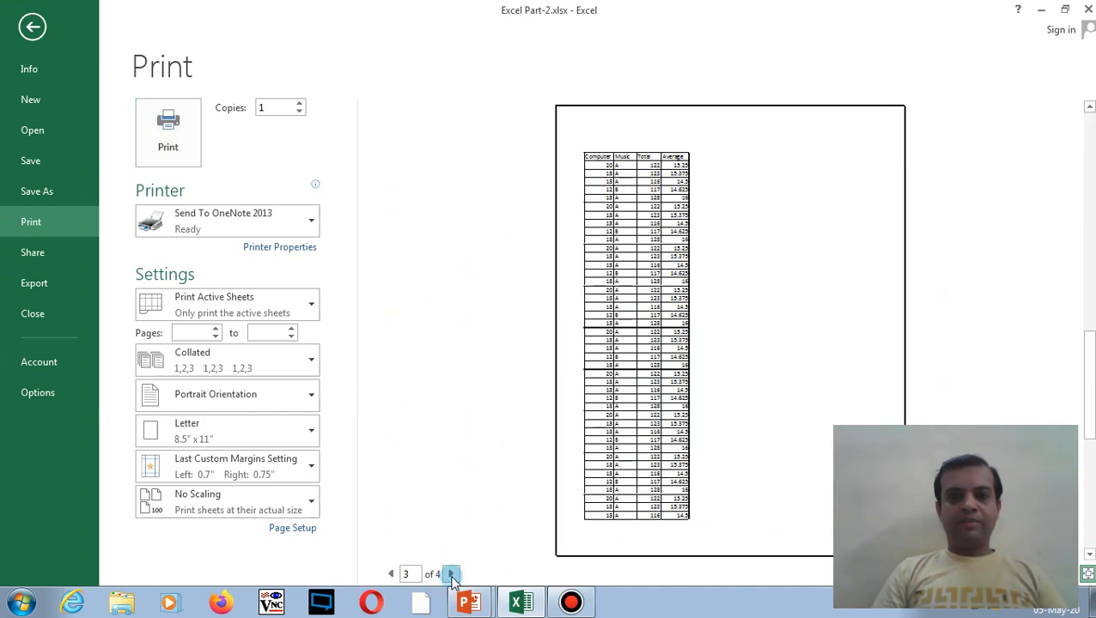
pyautogui.click(450, 575)
pyautogui.click(391, 574)
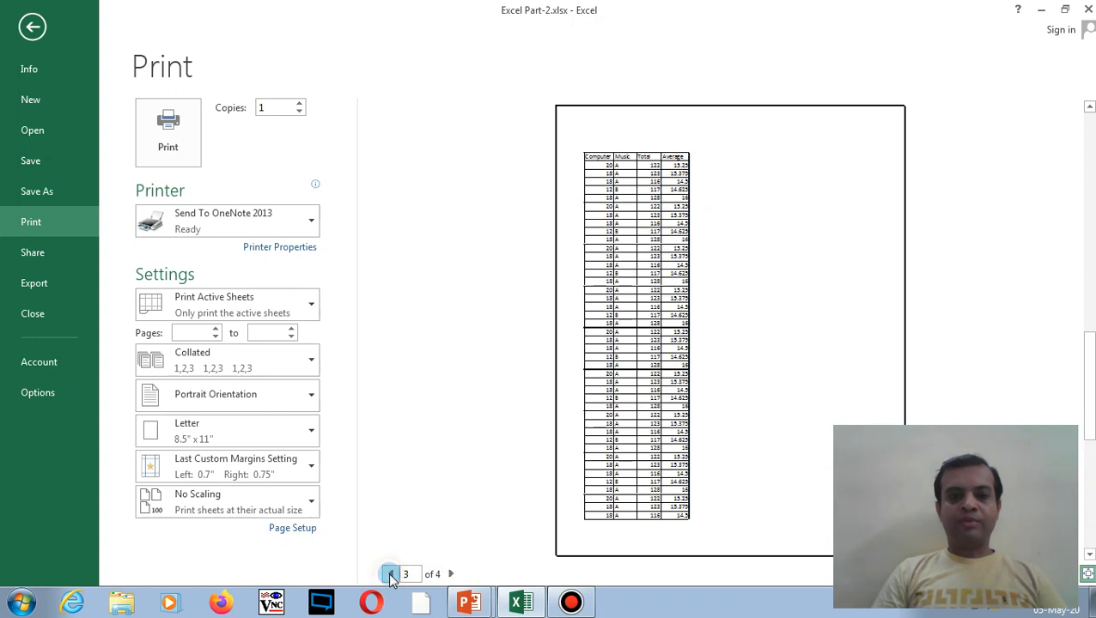
pyautogui.click(391, 575)
pyautogui.click(391, 575)
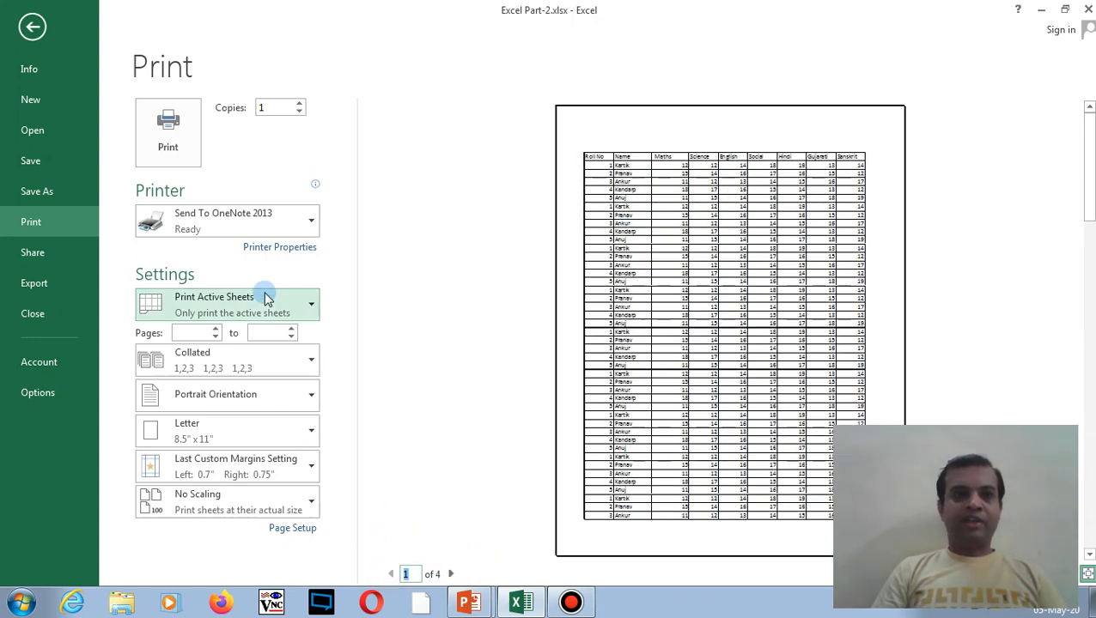
pyautogui.click(28, 25)
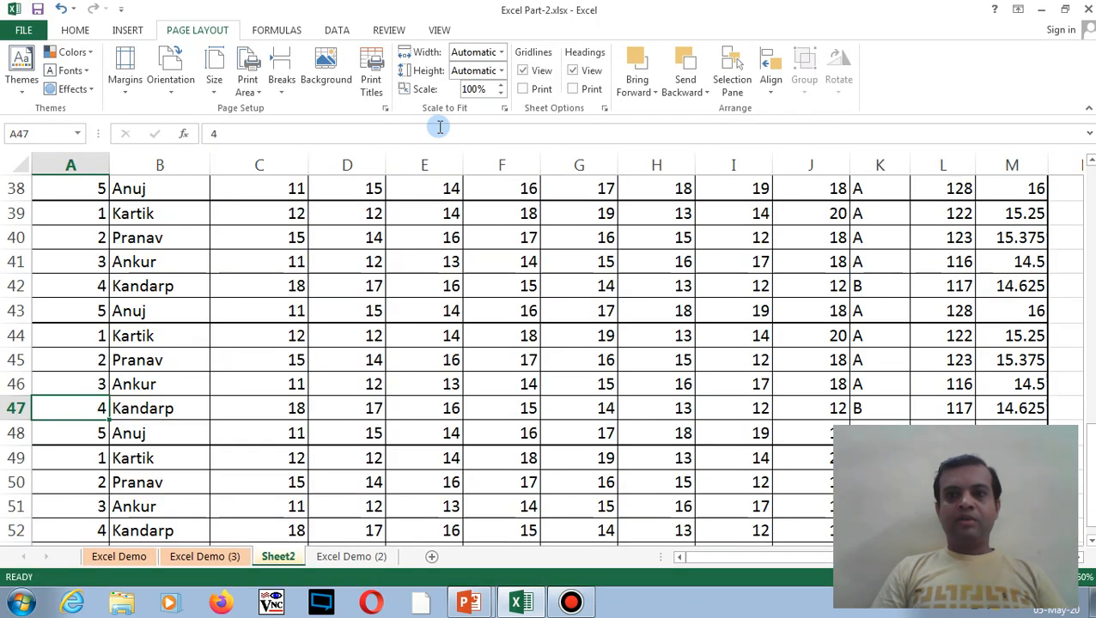
# Change the page orientation of the marks sheet to Landscape
pyautogui.scroll(12, 697, 302)
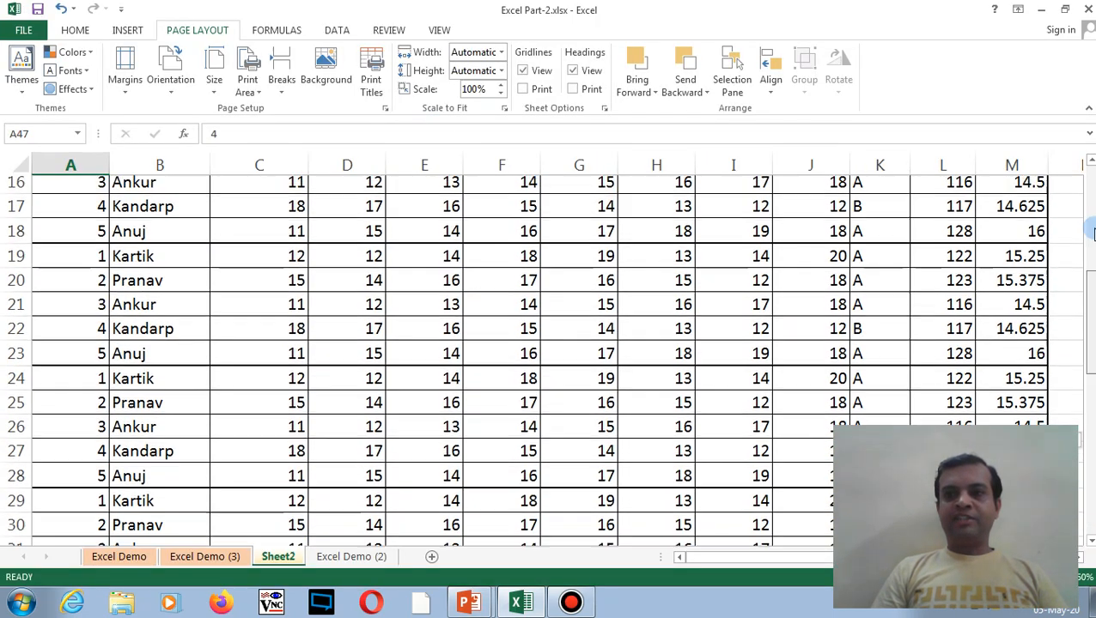
pyautogui.click(697, 303)
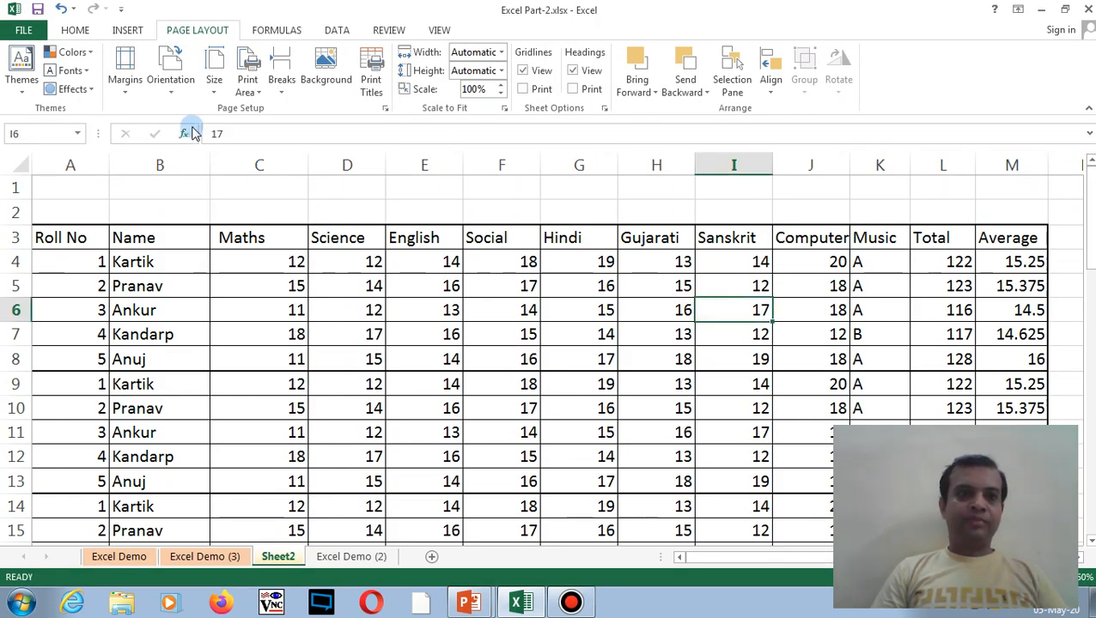
pyautogui.click(166, 93)
pyautogui.click(185, 152)
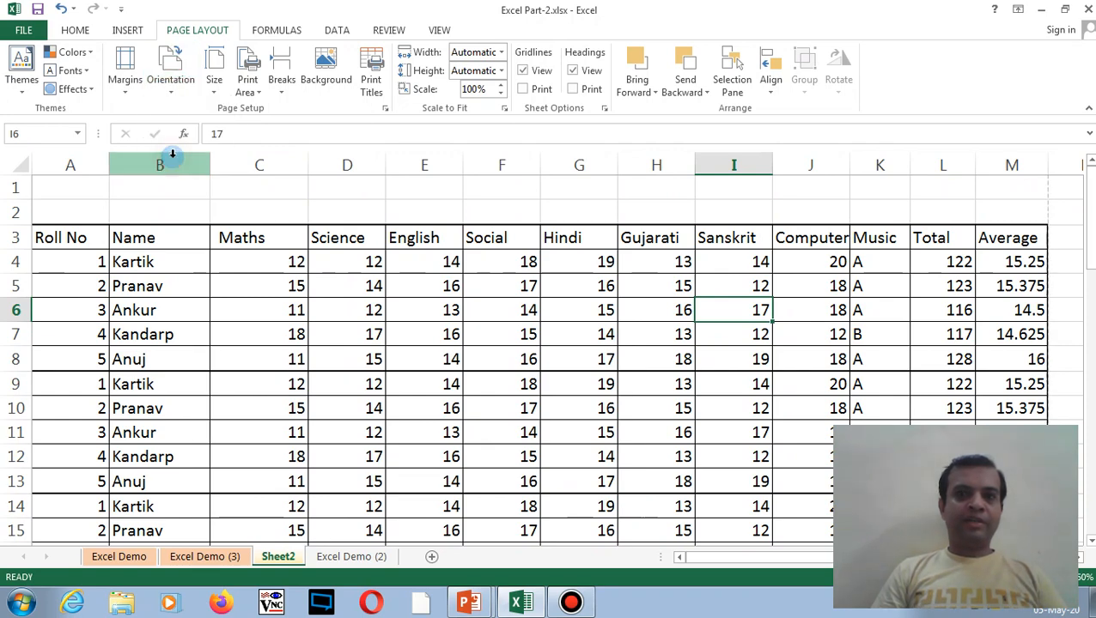
pyautogui.click(19, 30)
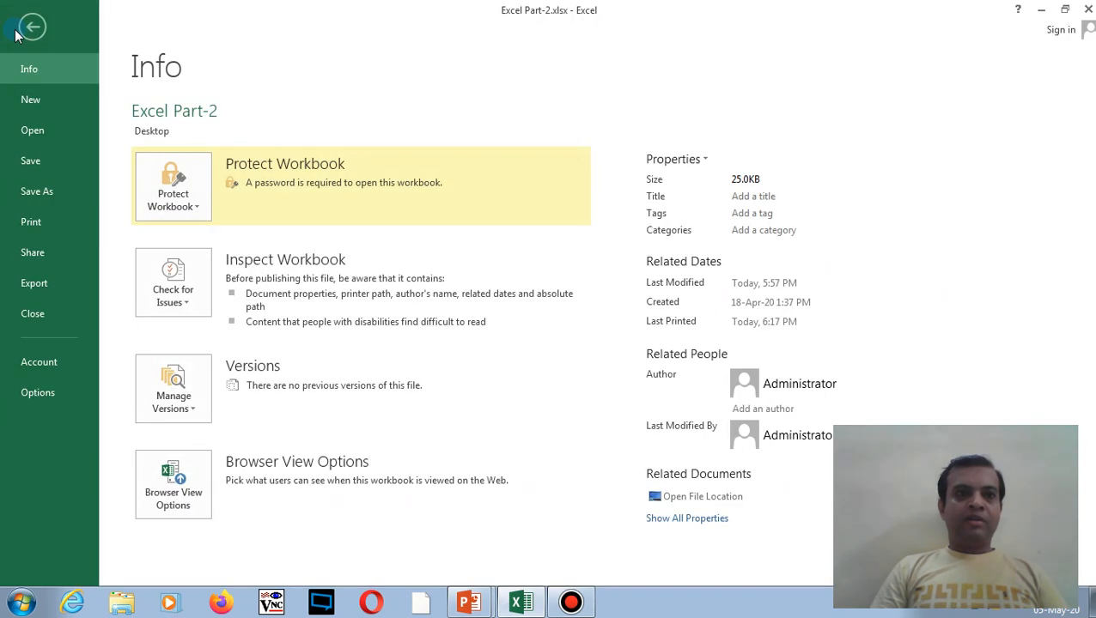
pyautogui.click(20, 34)
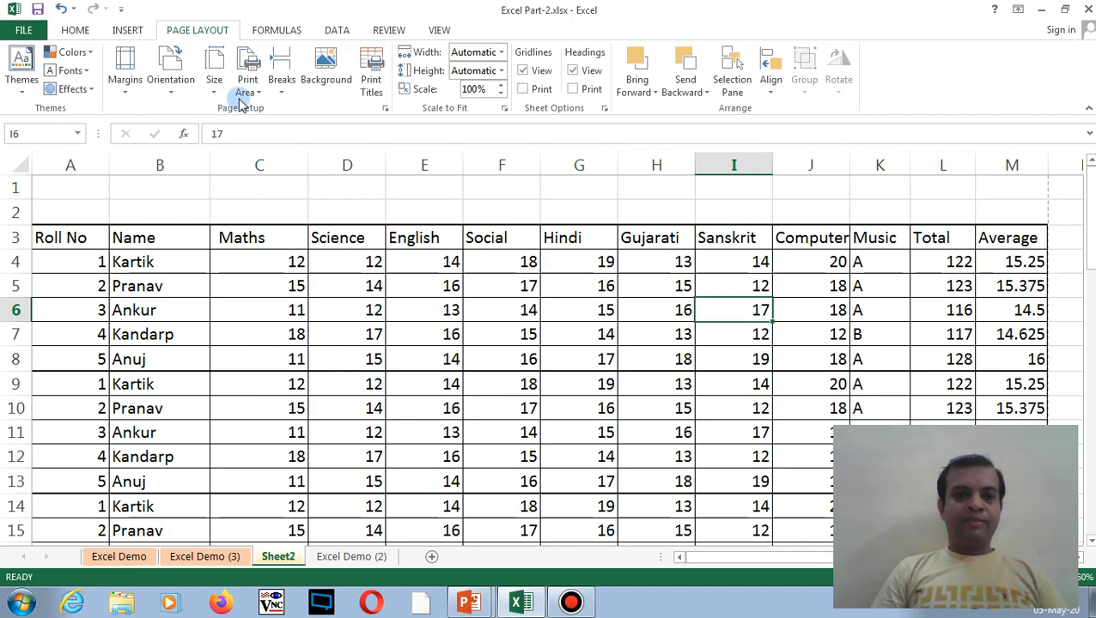
# Compare the first and second landscape pages in the print preview for column headings, and return to the sheet
pyautogui.click(384, 110)
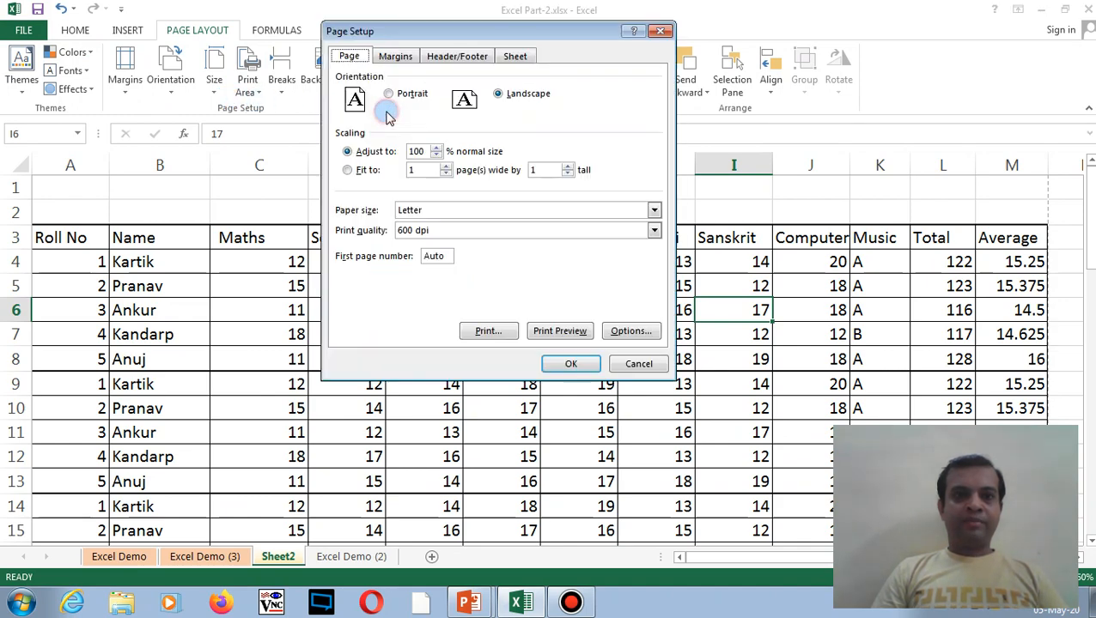
pyautogui.click(557, 337)
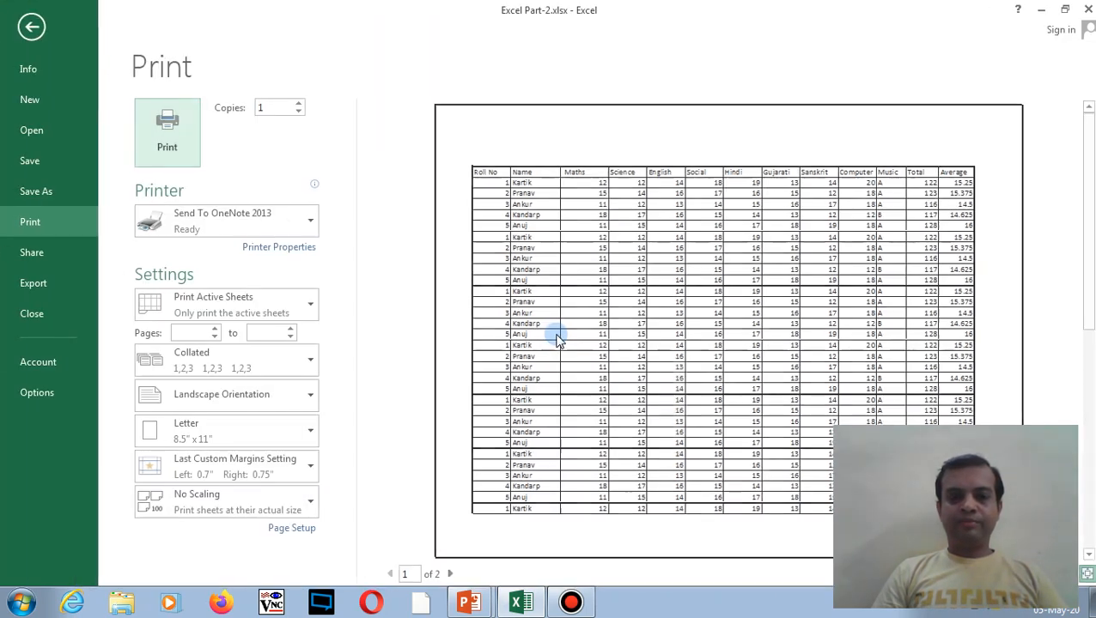
pyautogui.click(450, 574)
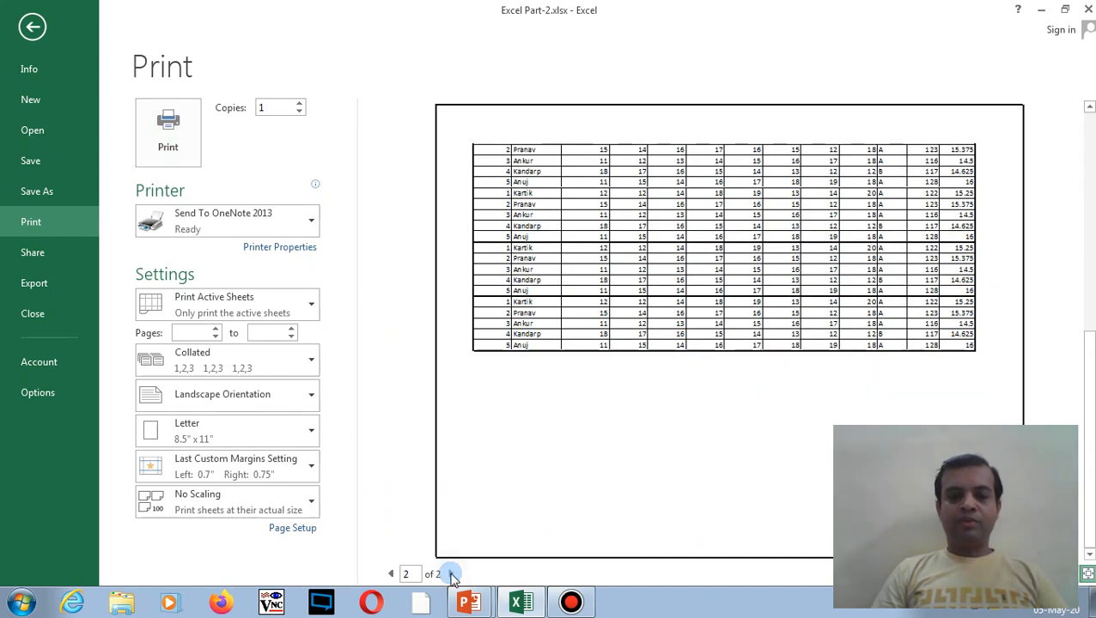
pyautogui.click(391, 574)
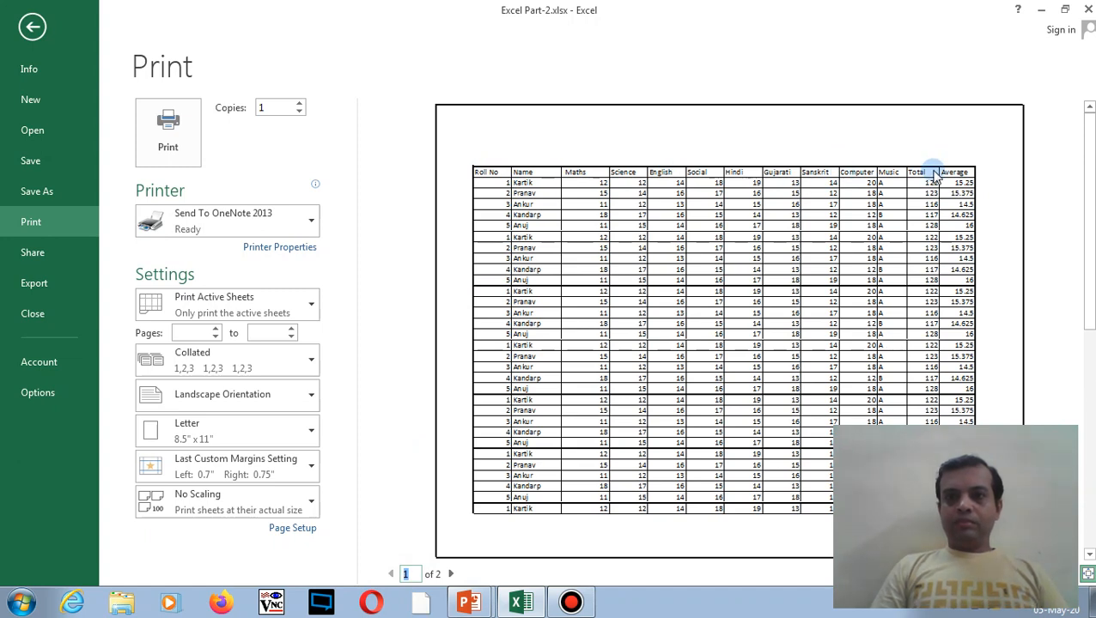
pyautogui.click(451, 575)
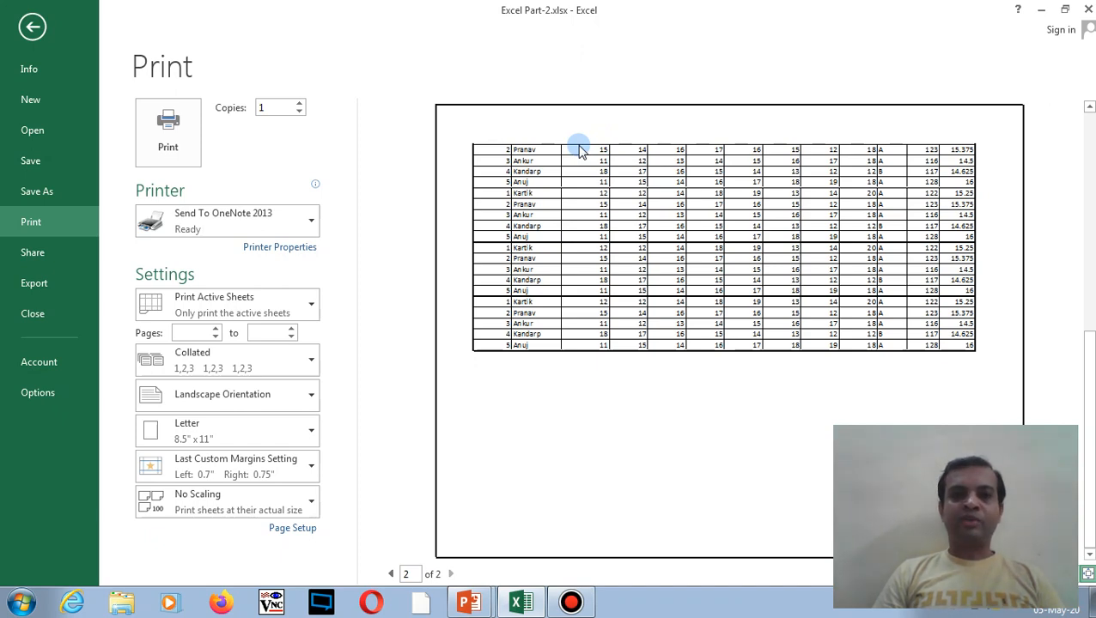
pyautogui.click(32, 27)
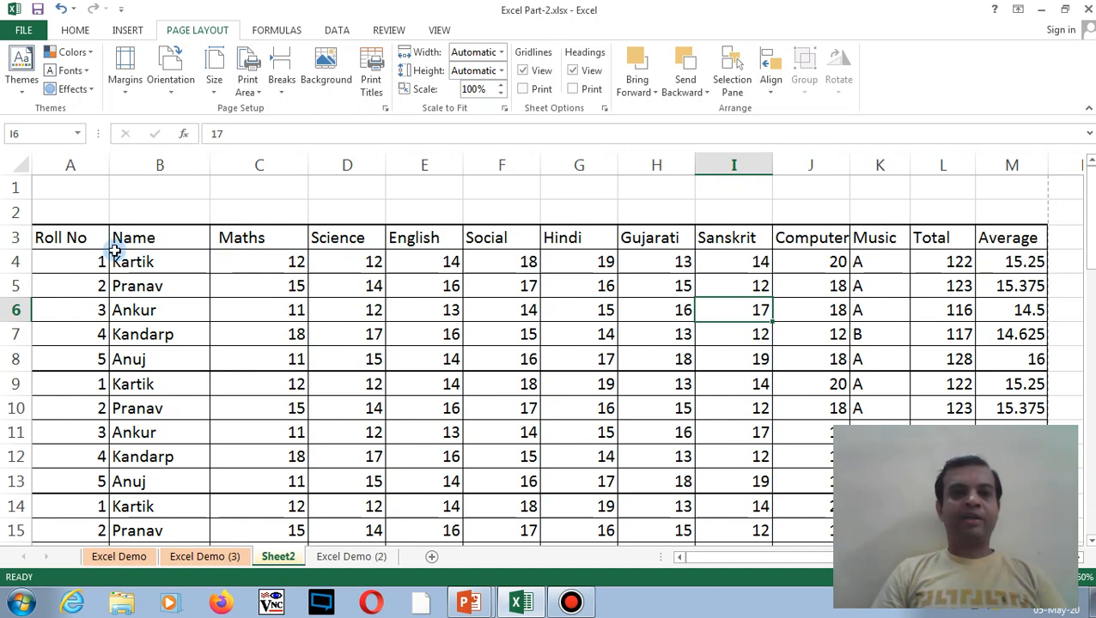
# Set row 3, the marks table's heading row, as the print title row to repeat at the top of every page
pyautogui.click(194, 264)
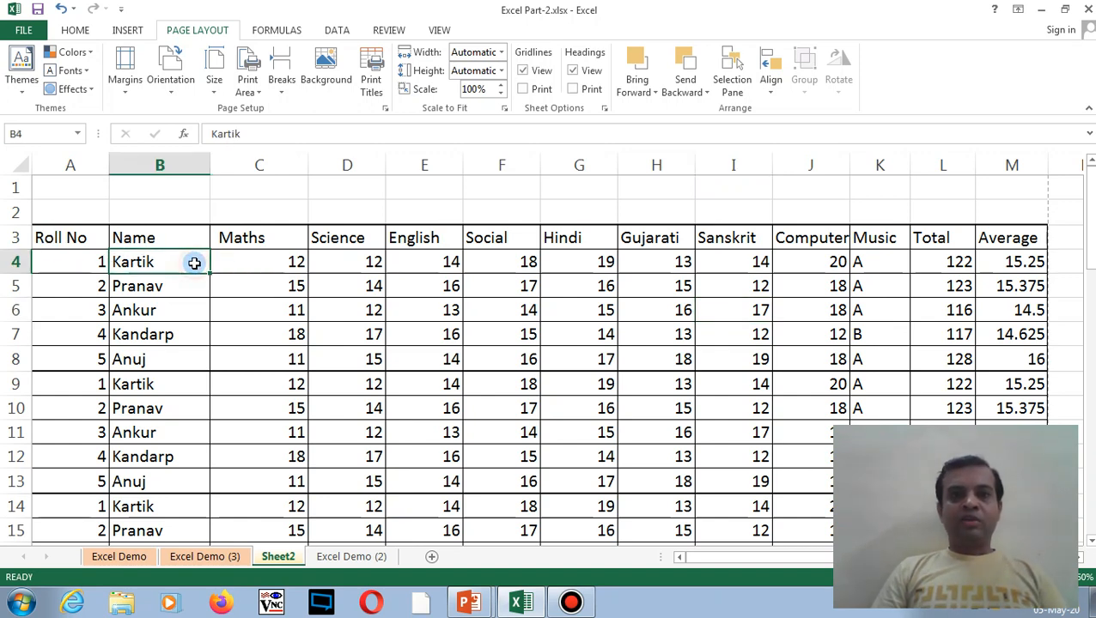
pyautogui.click(376, 80)
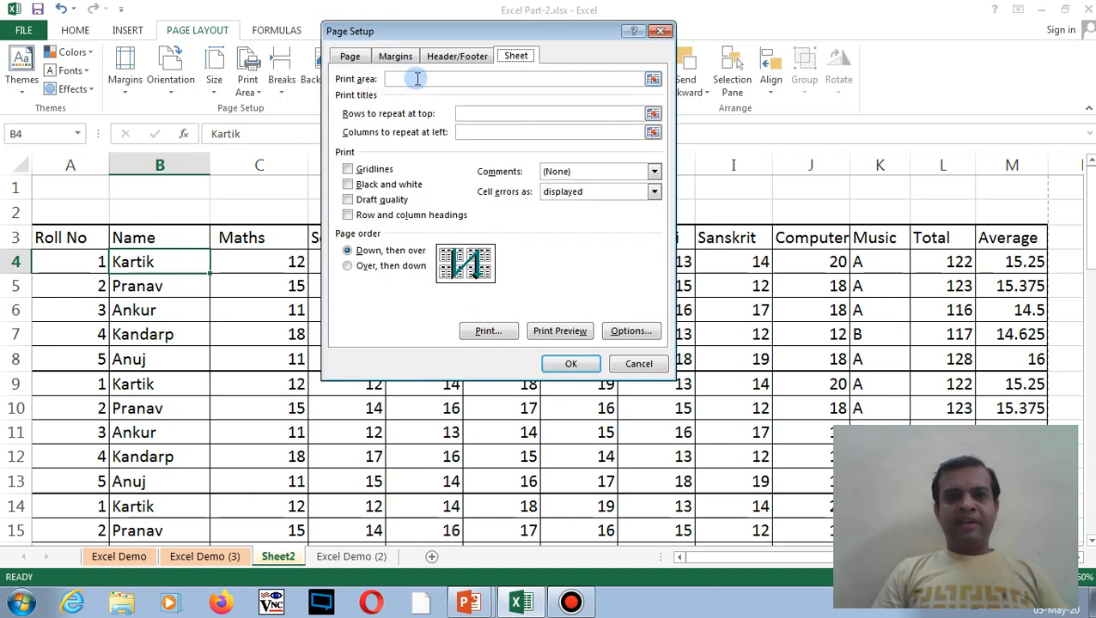
pyautogui.moveTo(492, 36); pyautogui.dragTo(601, 58)
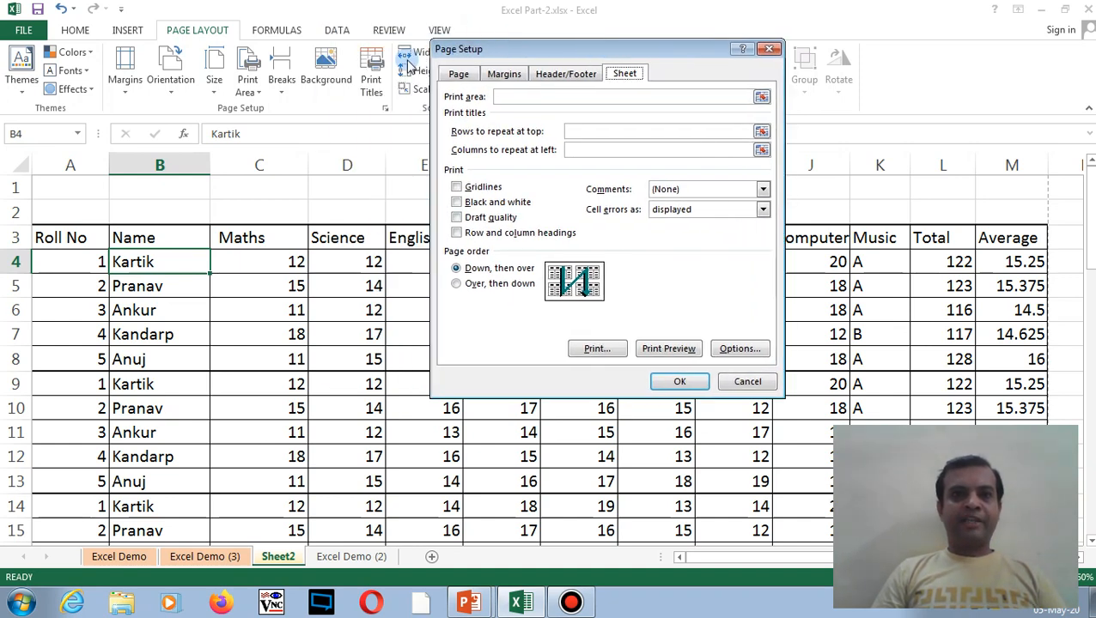
pyautogui.click(585, 130)
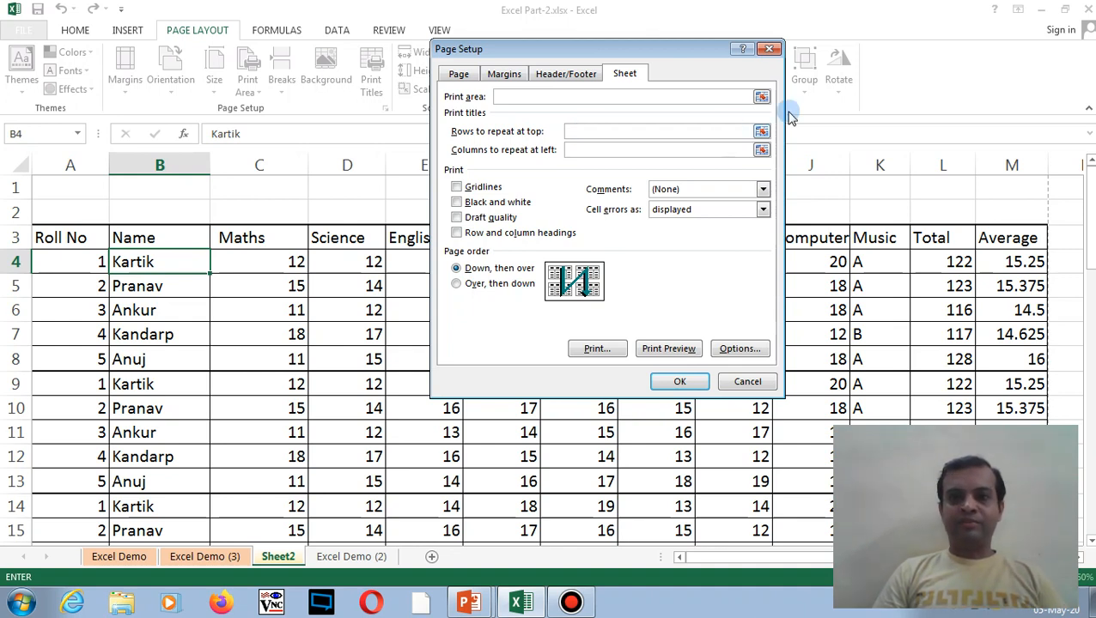
pyautogui.click(761, 132)
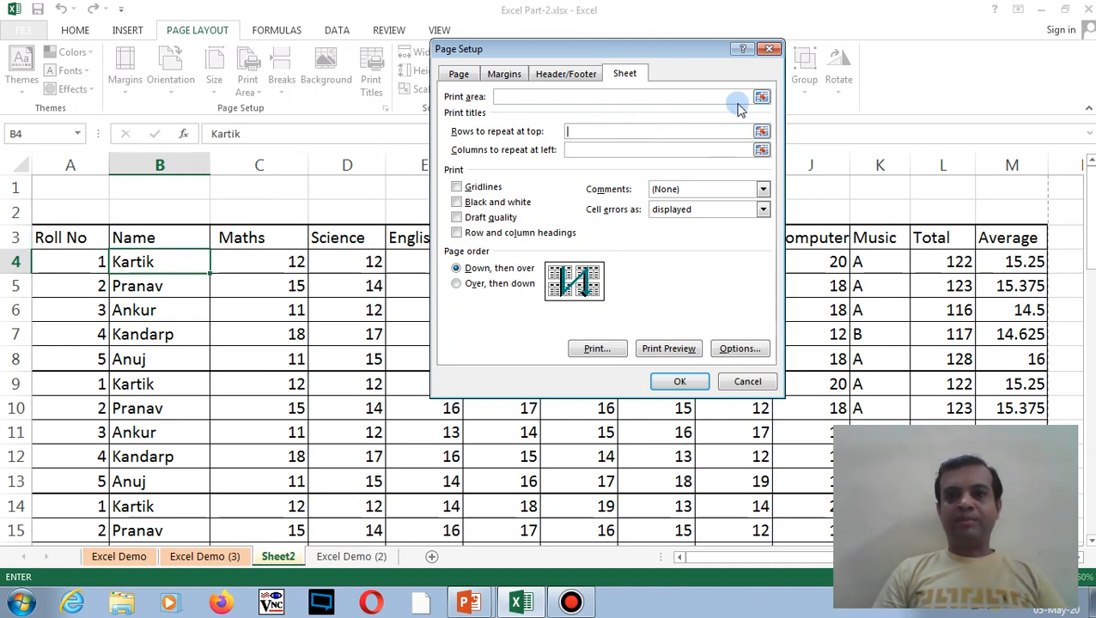
pyautogui.click(761, 132)
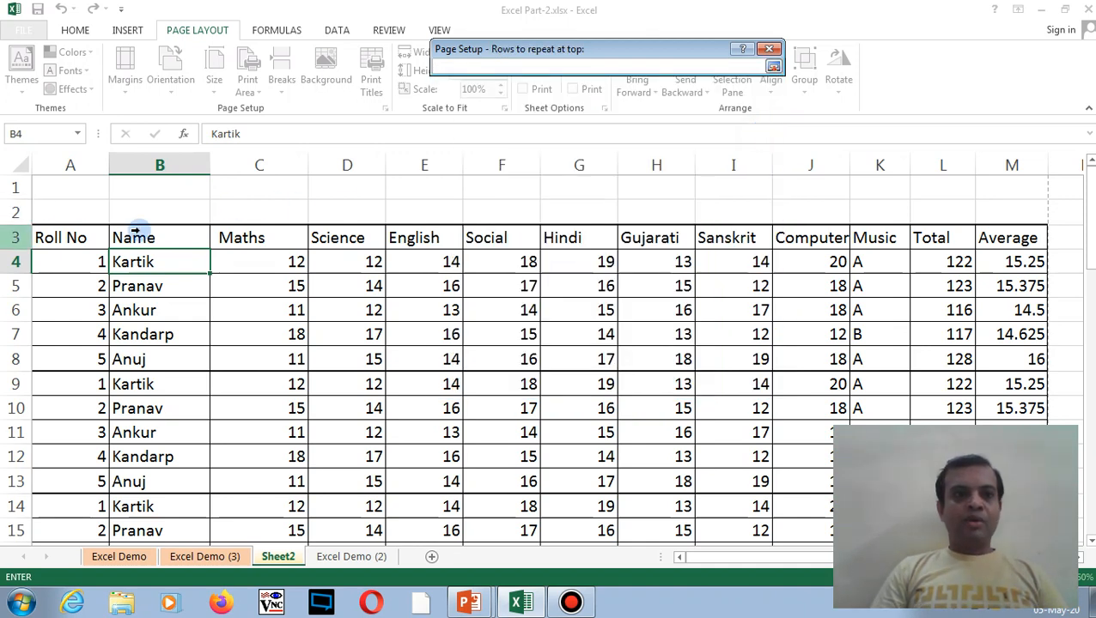
pyautogui.click(15, 238)
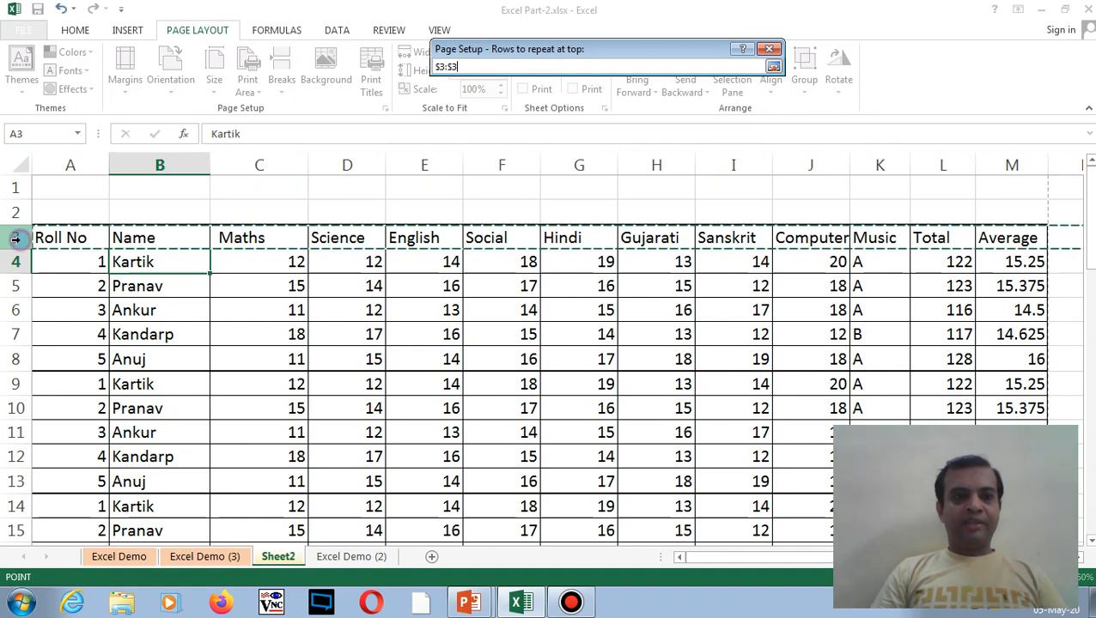
pyautogui.click(774, 67)
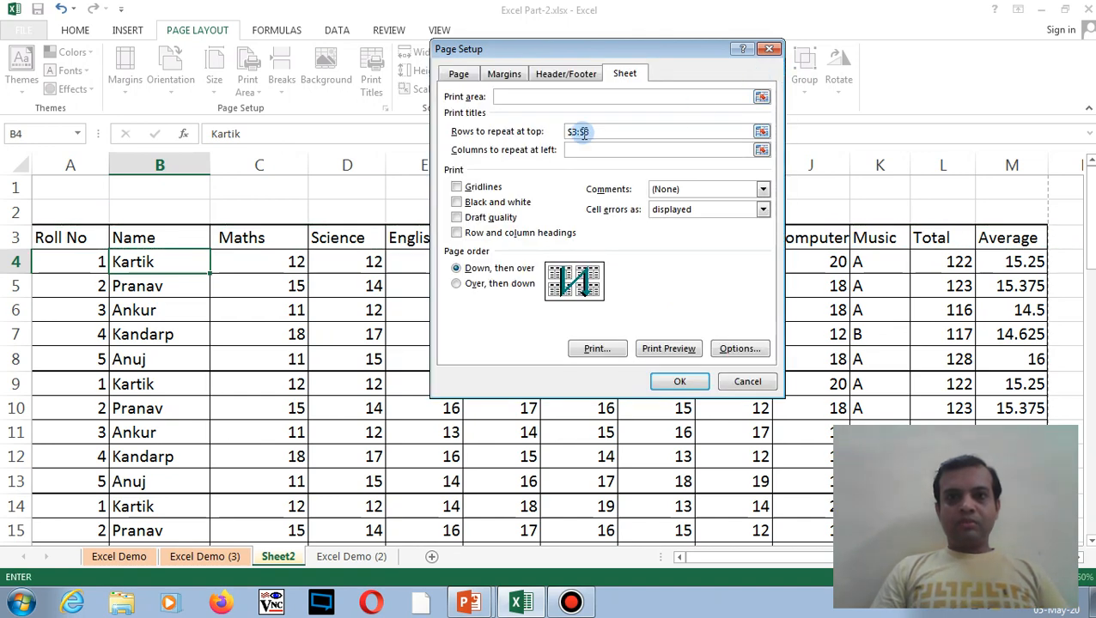
pyautogui.doubleClick(575, 132)
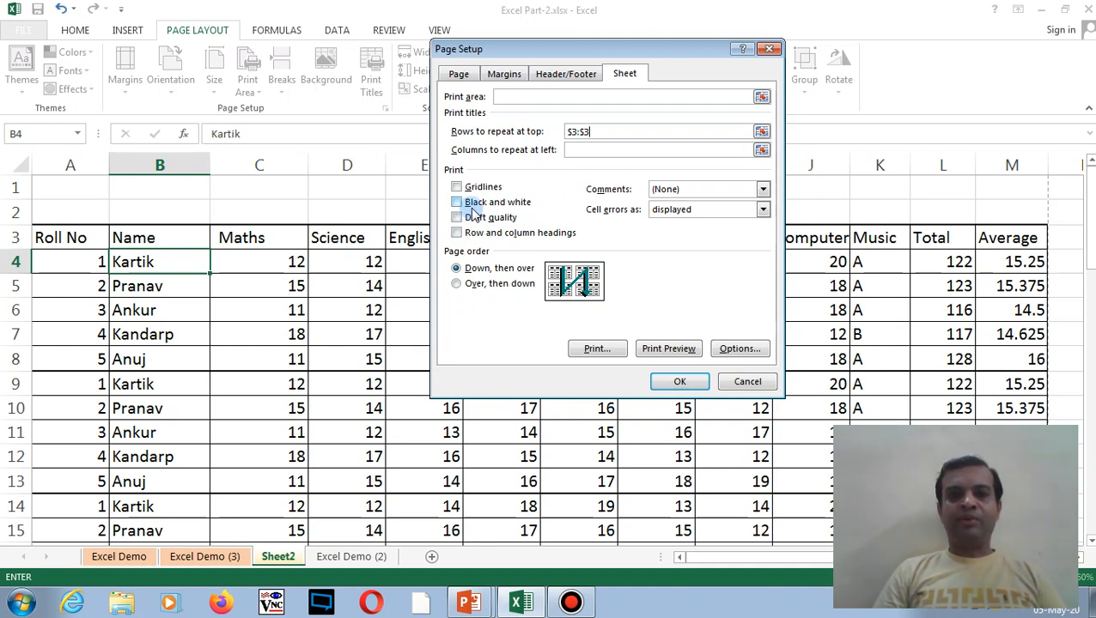
# Check the repeated column headings on both pages in the print preview, and return to the sheet
pyautogui.click(672, 352)
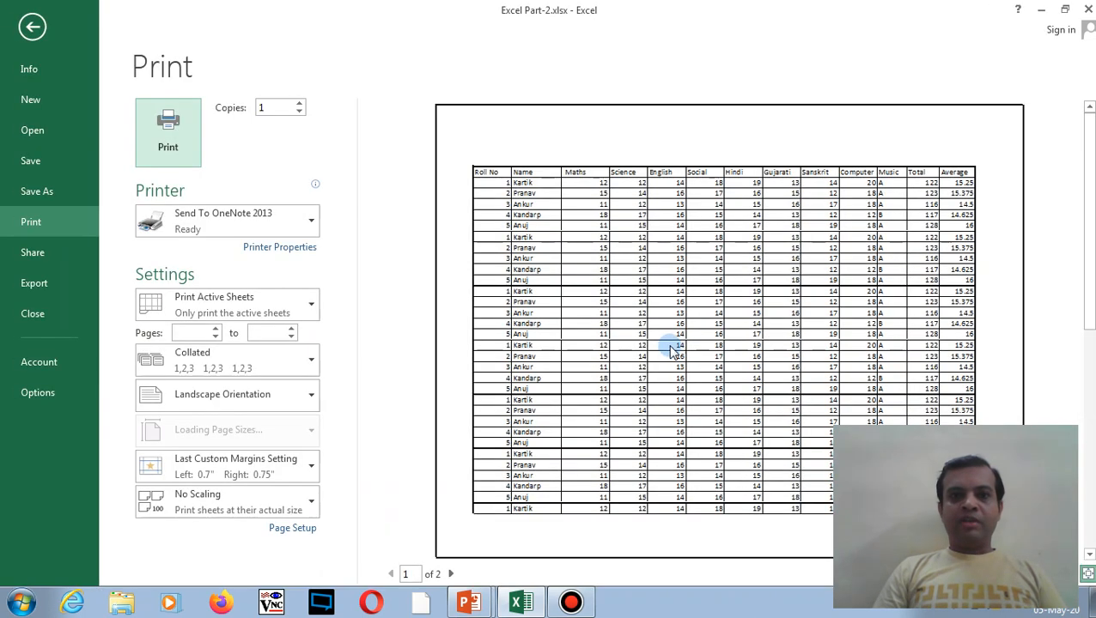
pyautogui.click(452, 573)
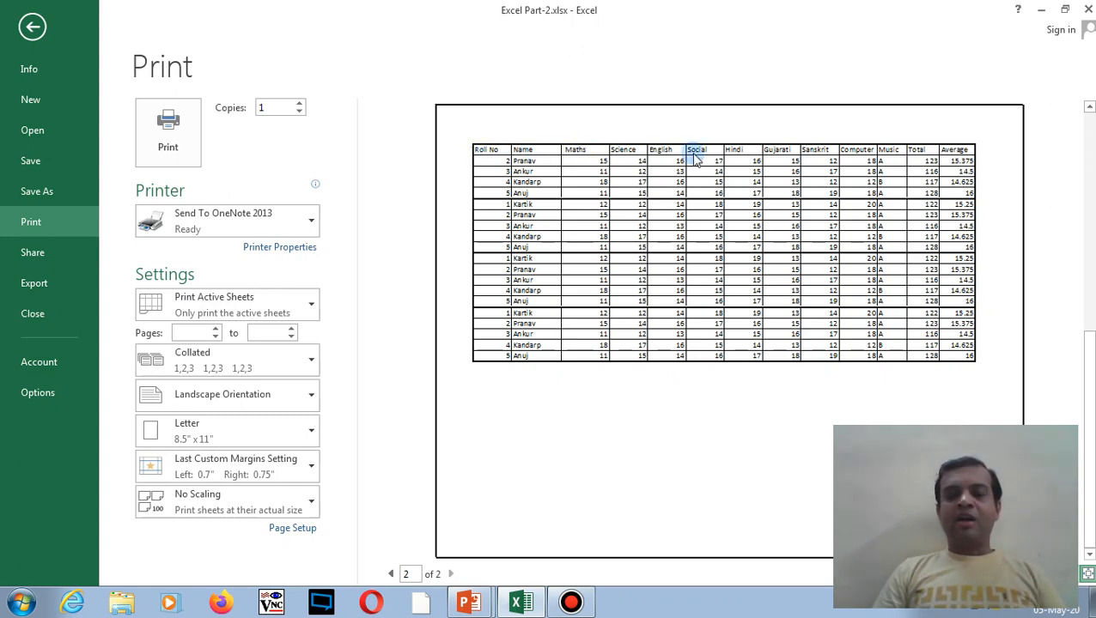
pyautogui.click(35, 30)
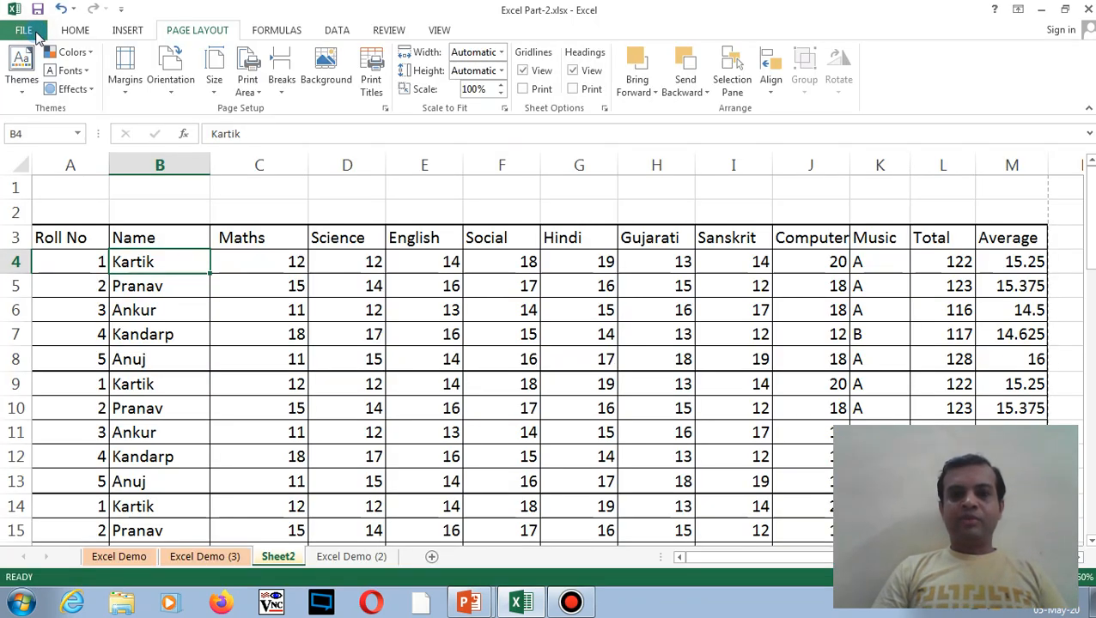
# Review the page margin settings and choose the preset footer "Page 1" for the marks sheet
pyautogui.click(385, 108)
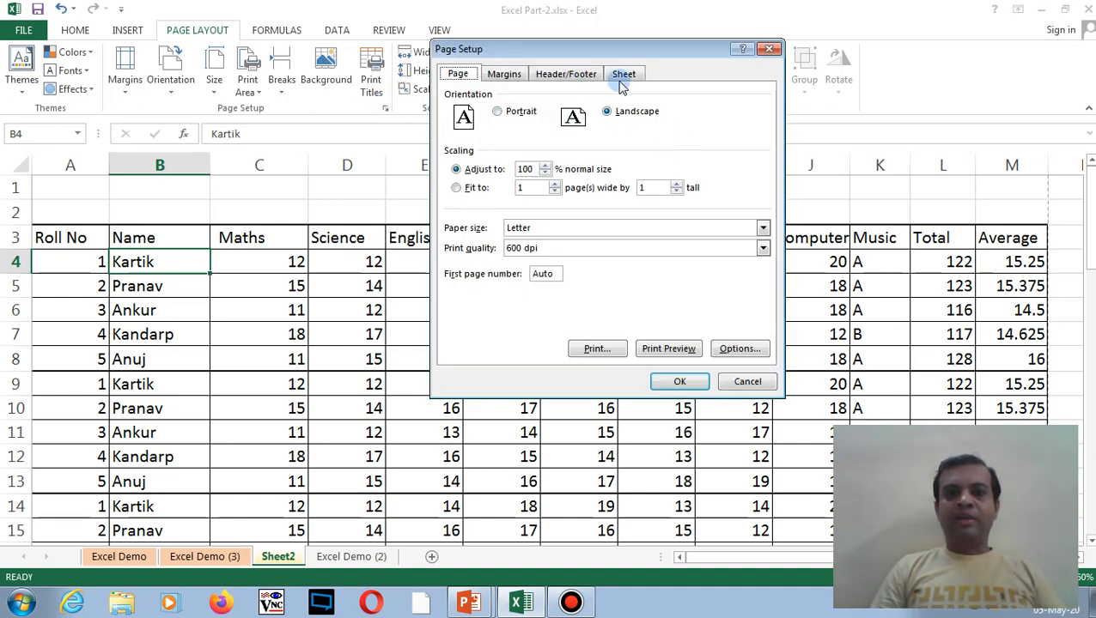
pyautogui.click(770, 49)
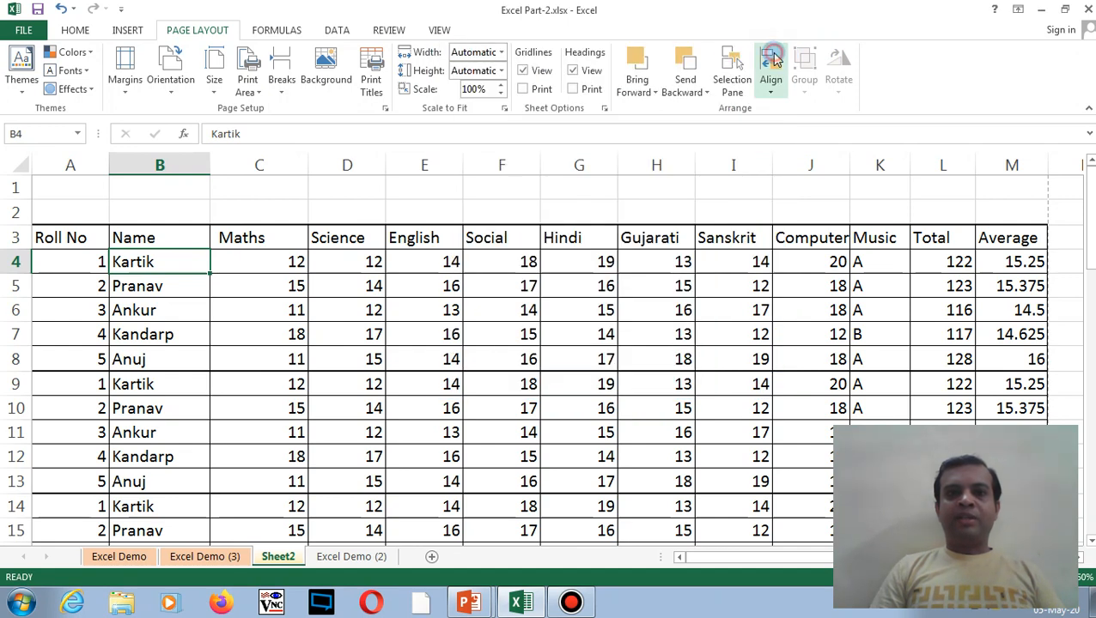
pyautogui.click(384, 108)
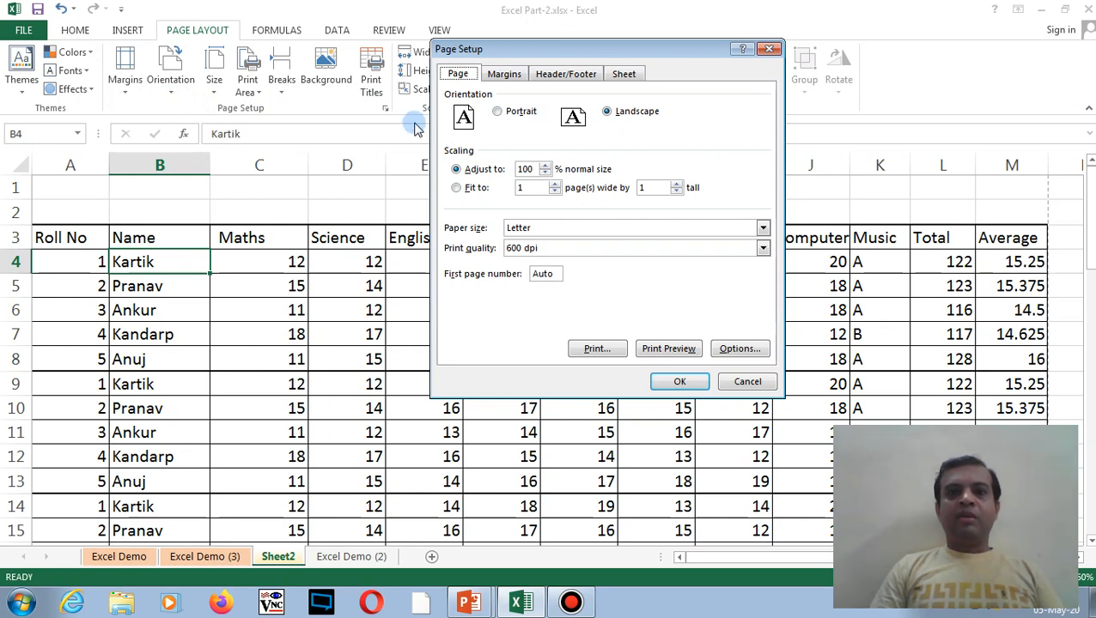
pyautogui.click(506, 74)
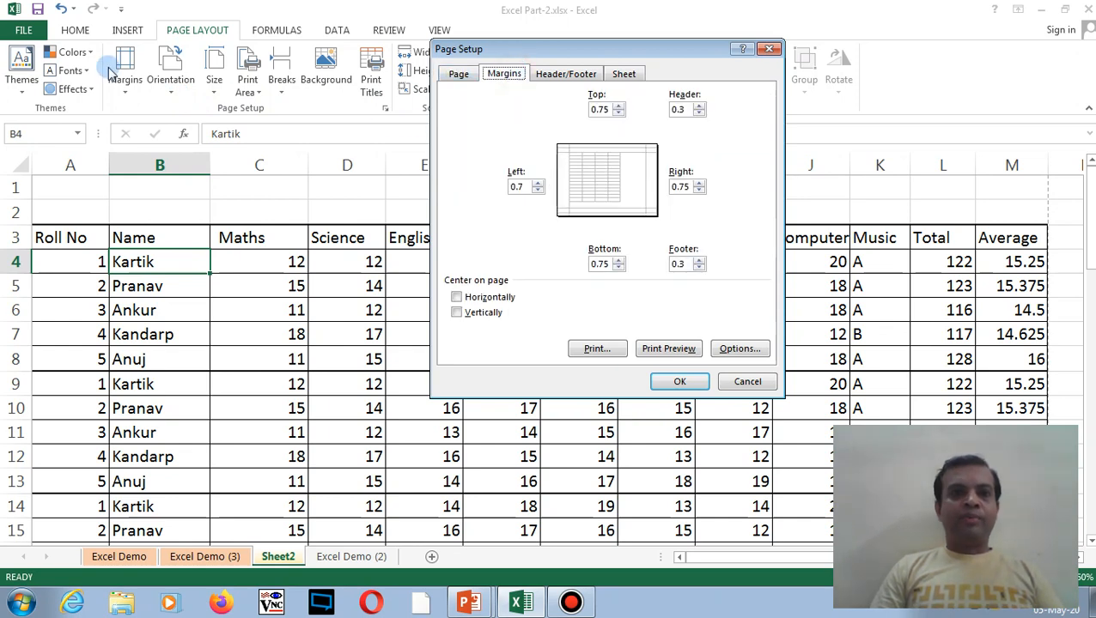
pyautogui.click(551, 77)
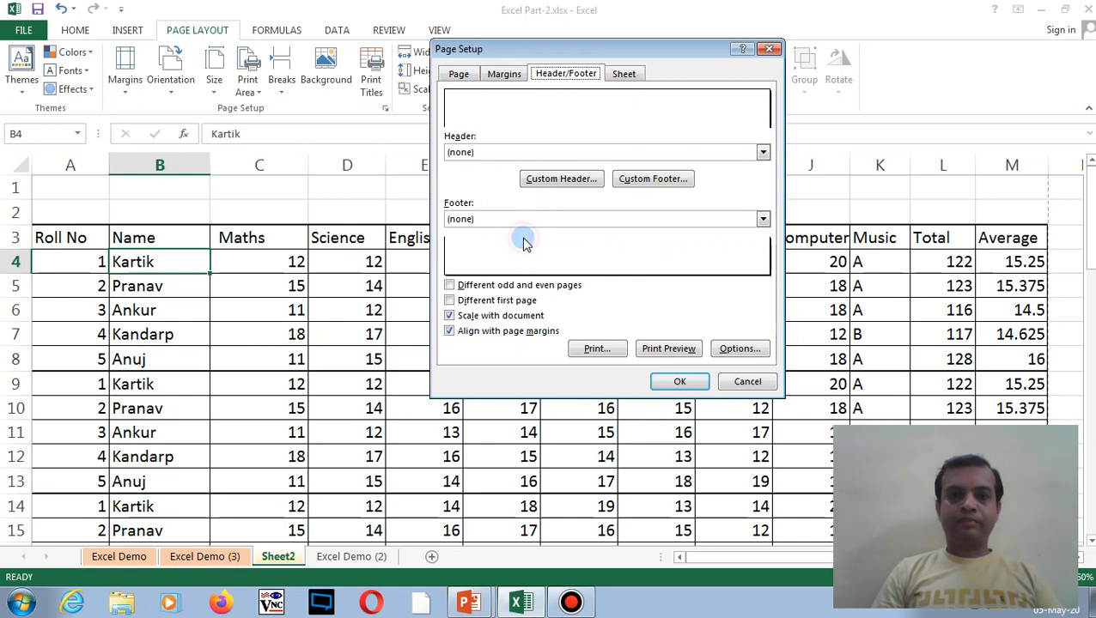
pyautogui.click(763, 220)
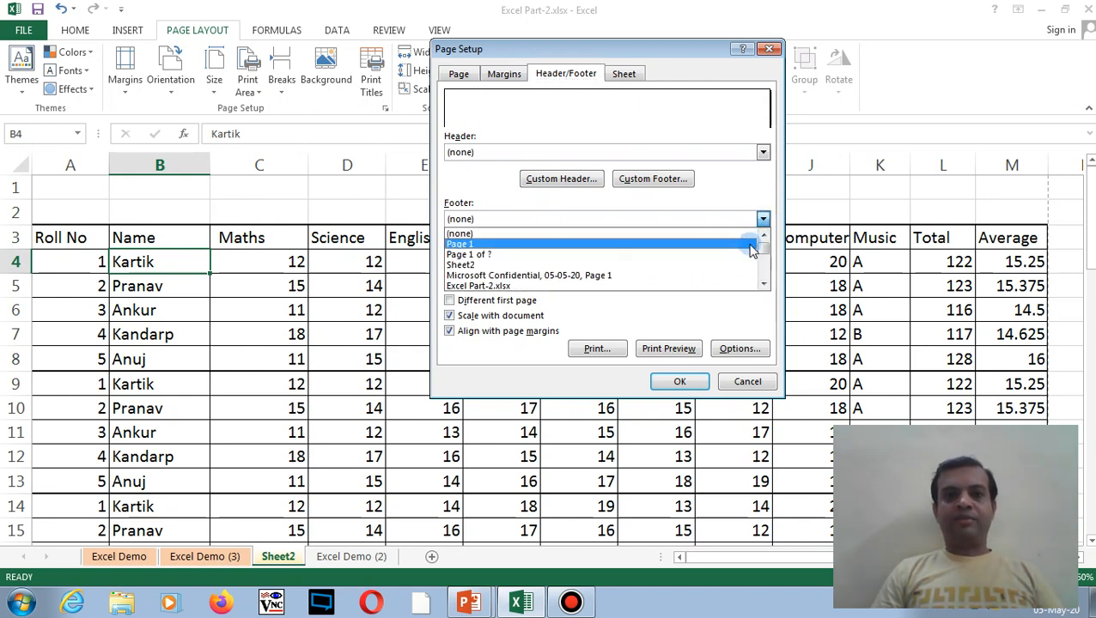
pyautogui.click(752, 248)
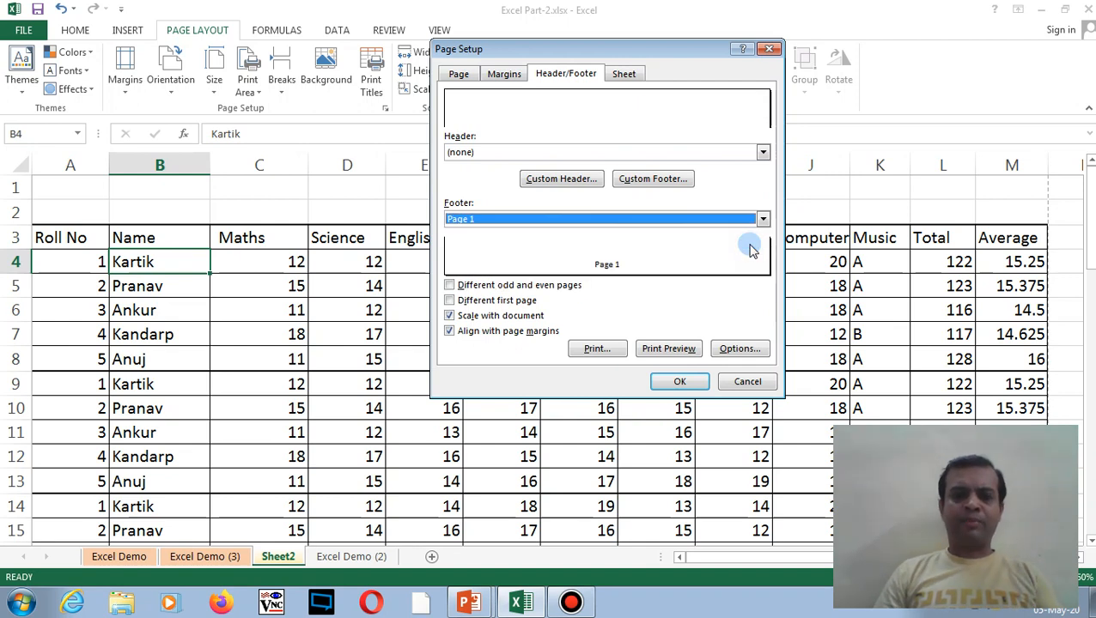
# Compare the footer page numbers on both pages in the print preview, and return to the sheet
pyautogui.click(663, 348)
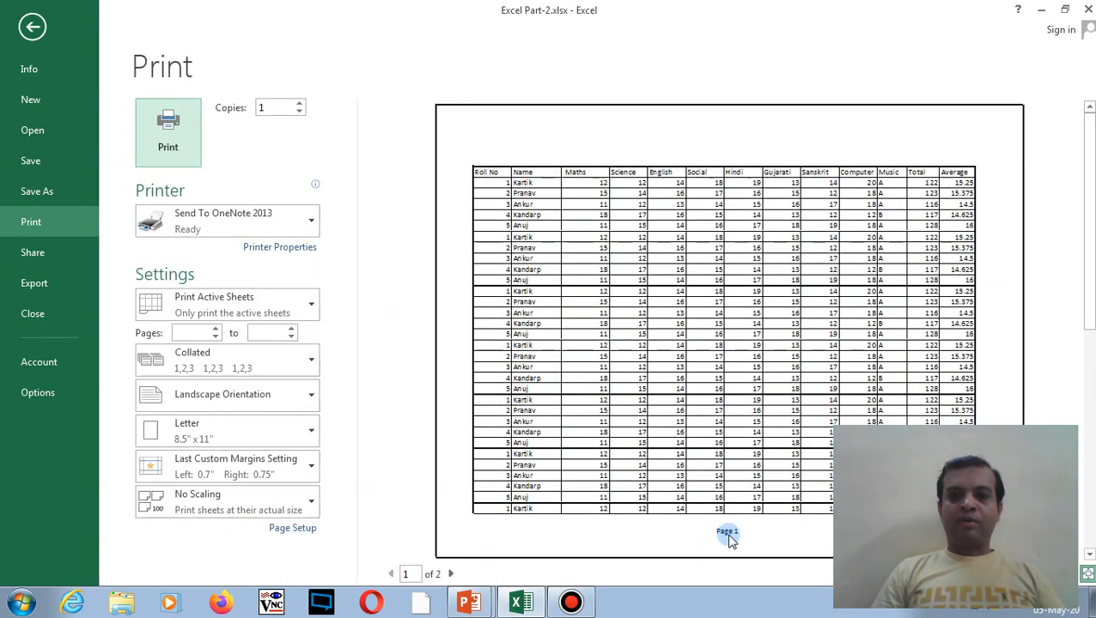
pyautogui.click(451, 574)
pyautogui.click(727, 532)
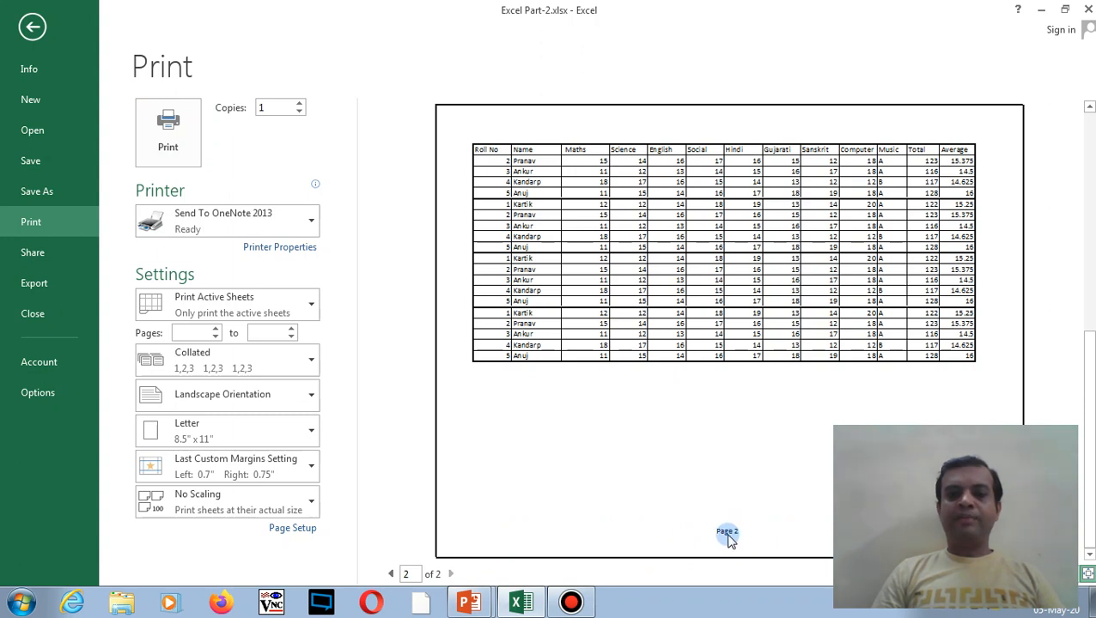
pyautogui.click(391, 573)
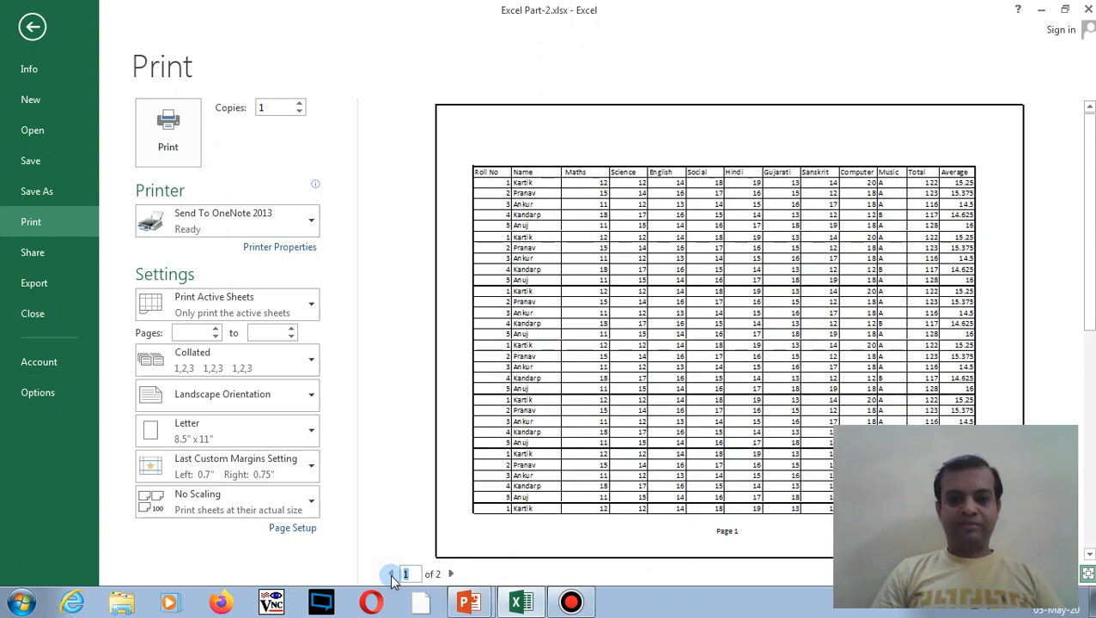
pyautogui.click(34, 28)
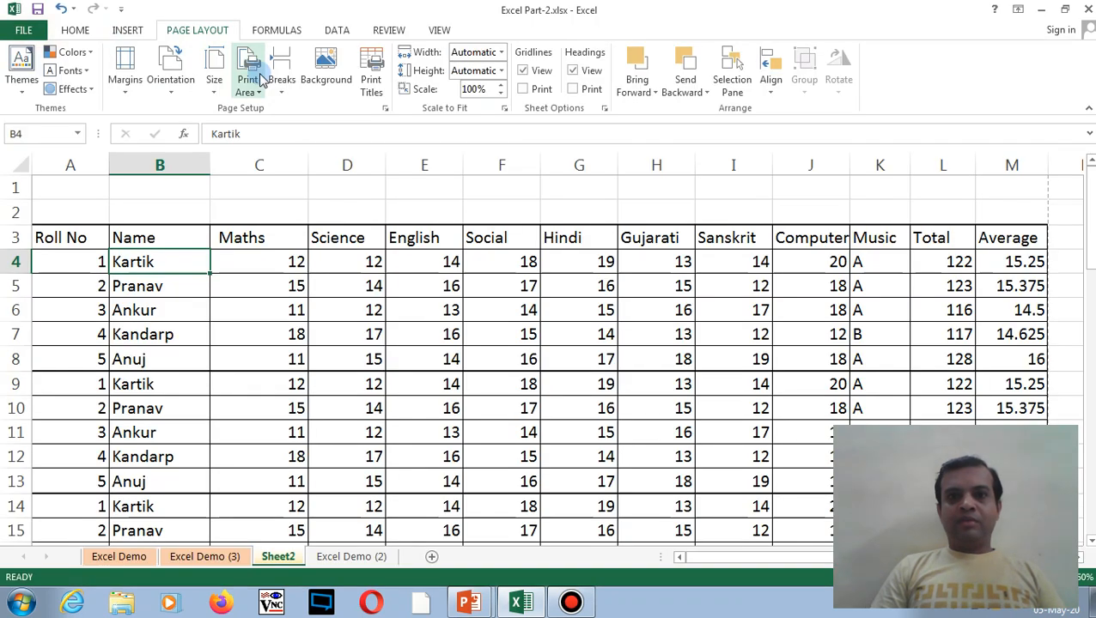
# Review the page, header/footer and sheet options in Page Setup, including the repeated title row
pyautogui.click(385, 109)
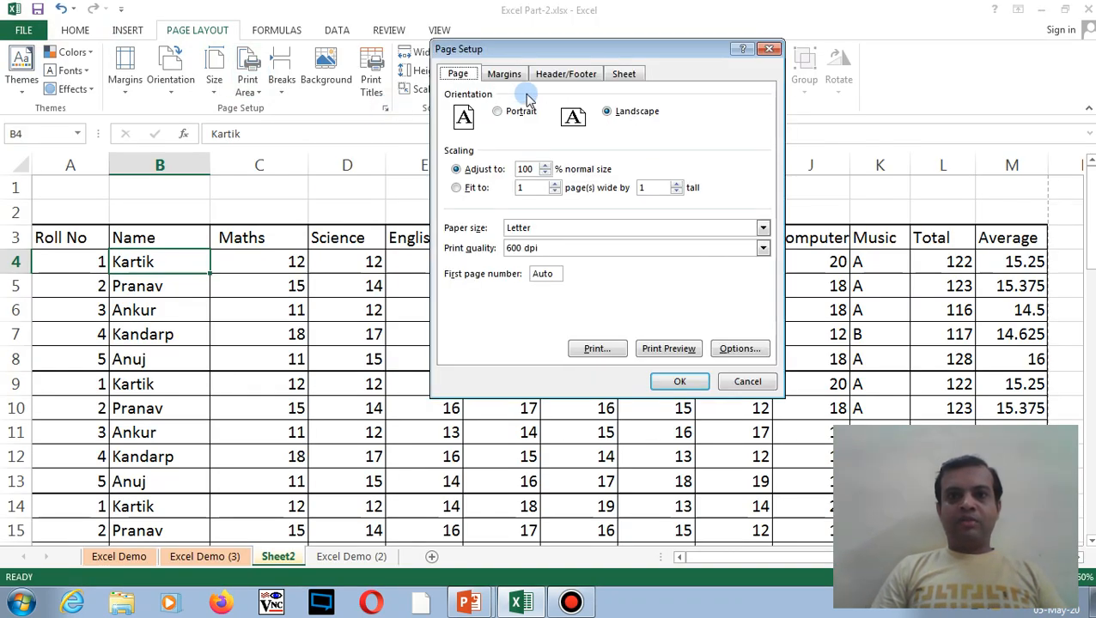
pyautogui.click(563, 73)
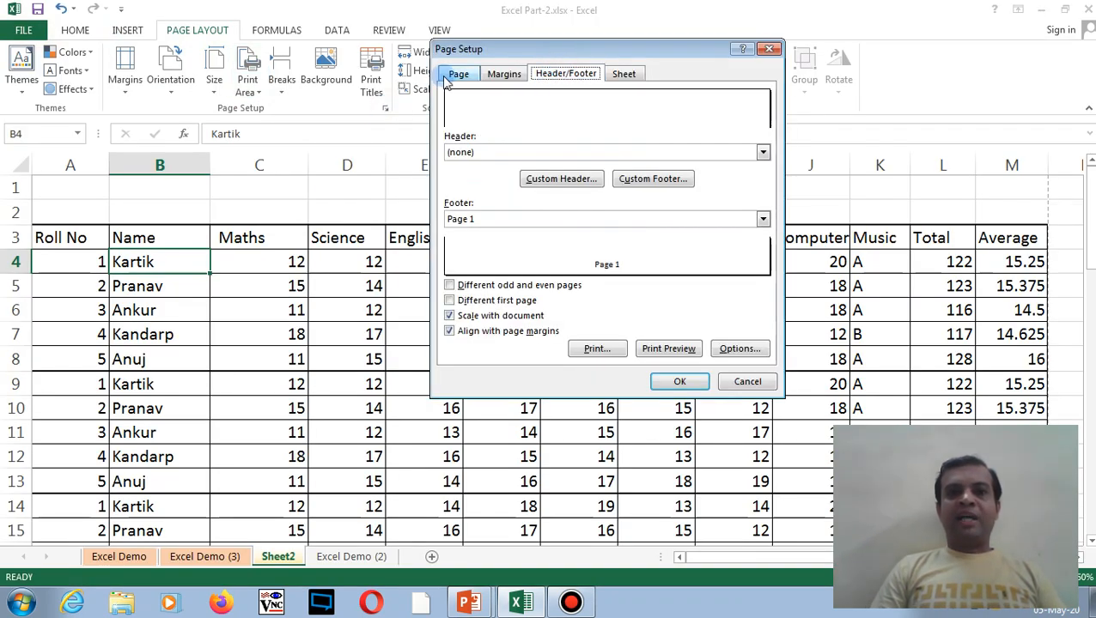
pyautogui.click(623, 75)
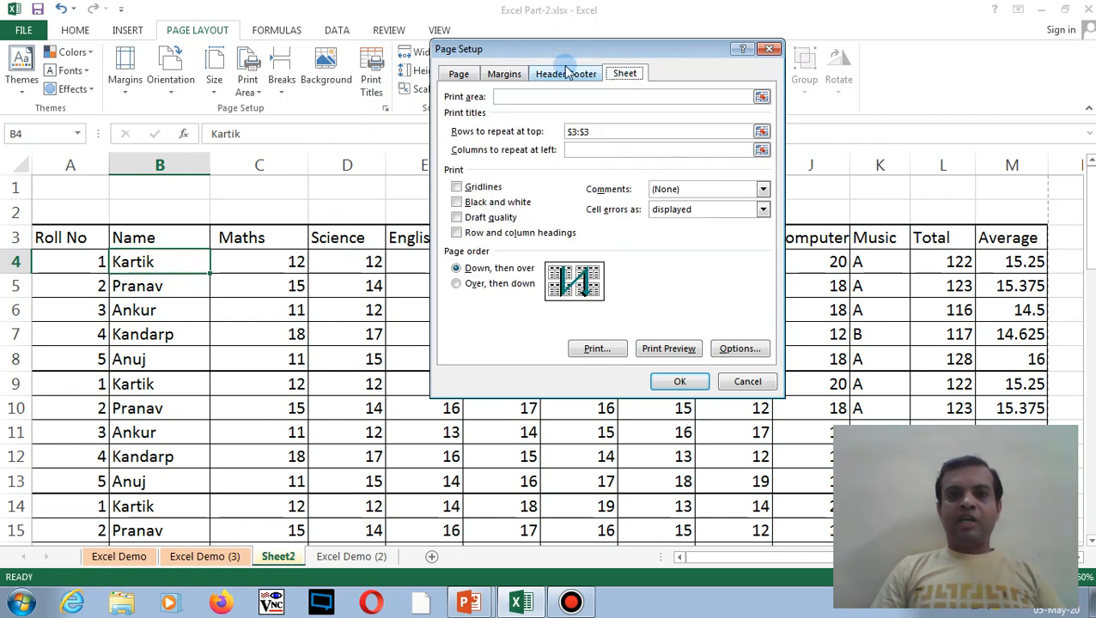
pyautogui.click(770, 50)
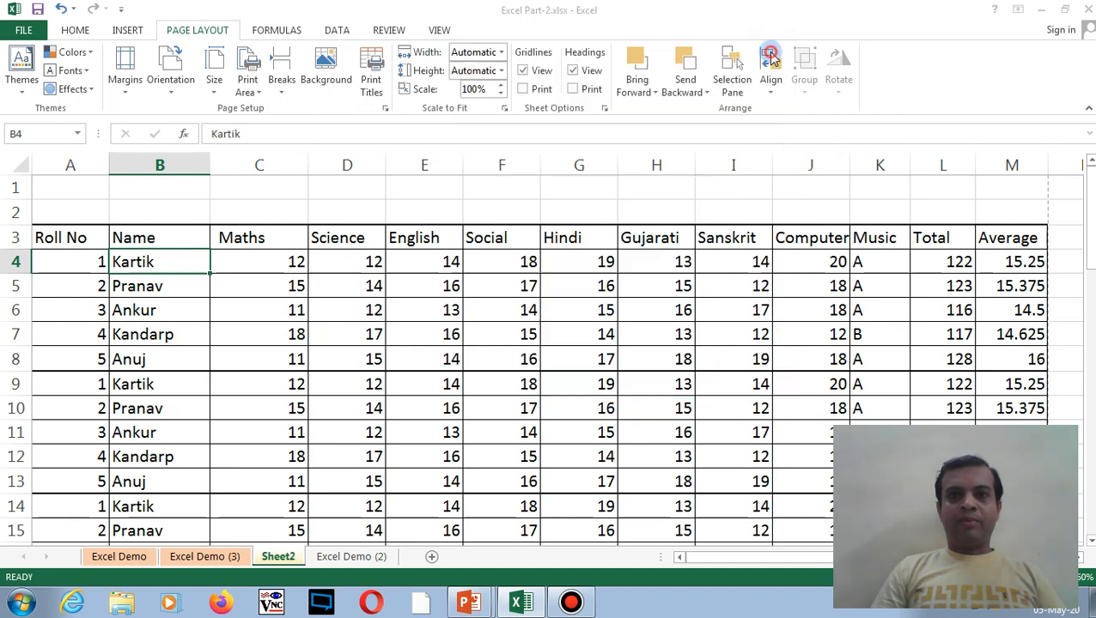
pyautogui.click(384, 108)
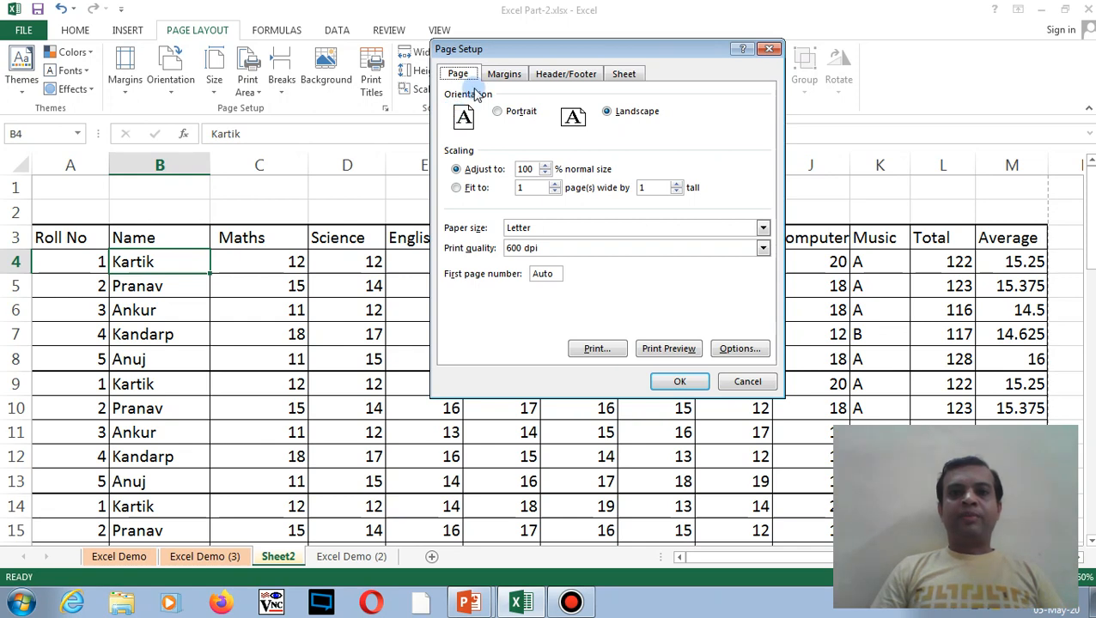
pyautogui.click(620, 75)
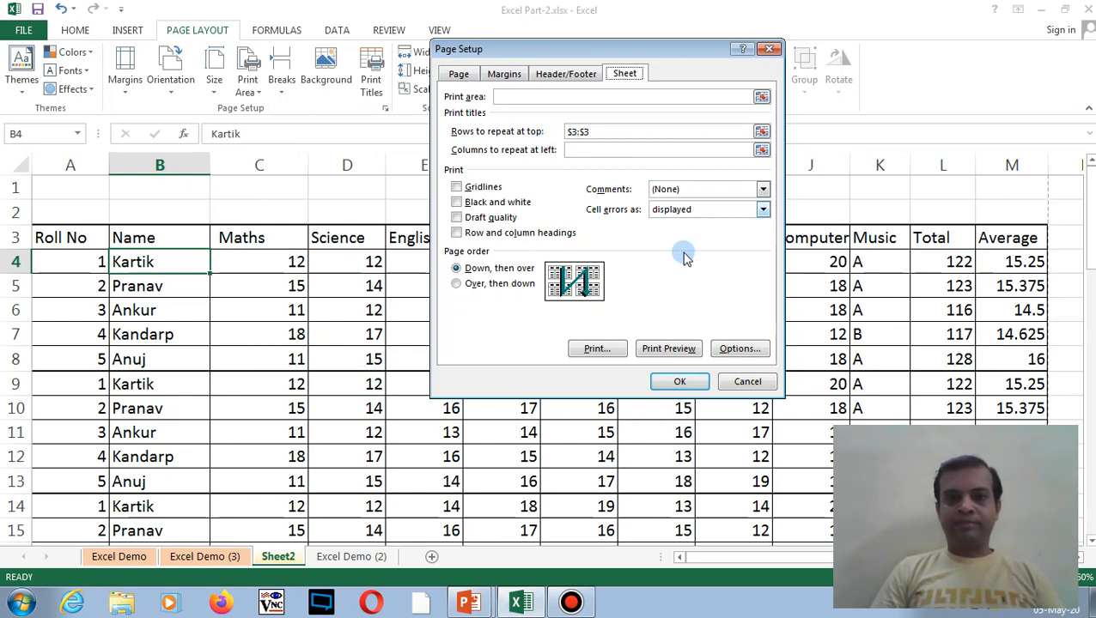
pyautogui.click(673, 380)
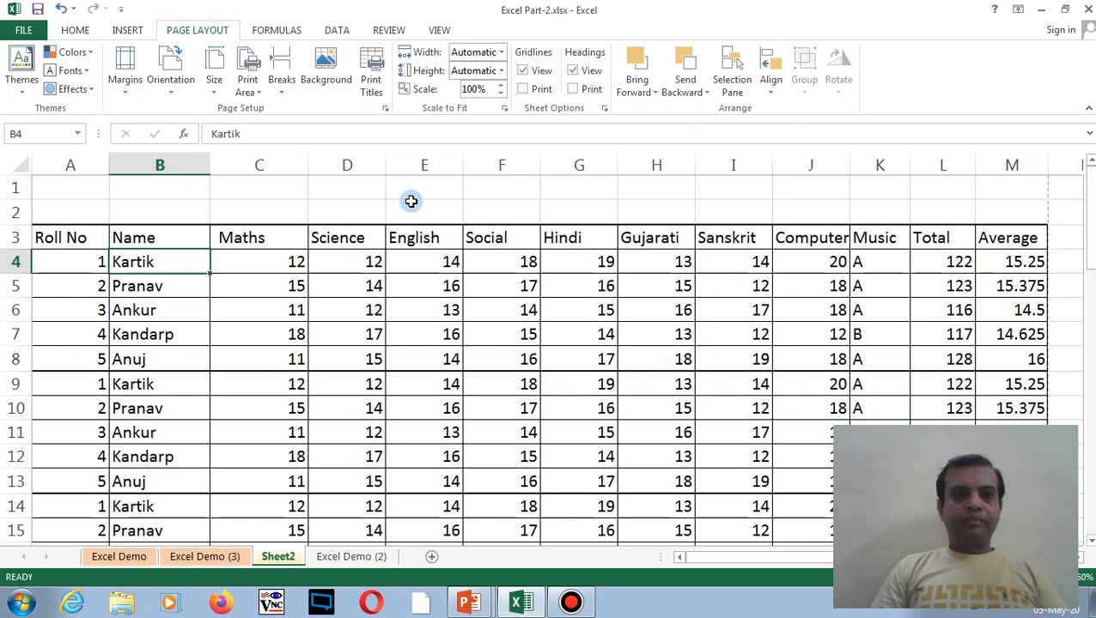
# Set the print scaling to 80% of normal size and show the result in the print preview
pyautogui.click(385, 110)
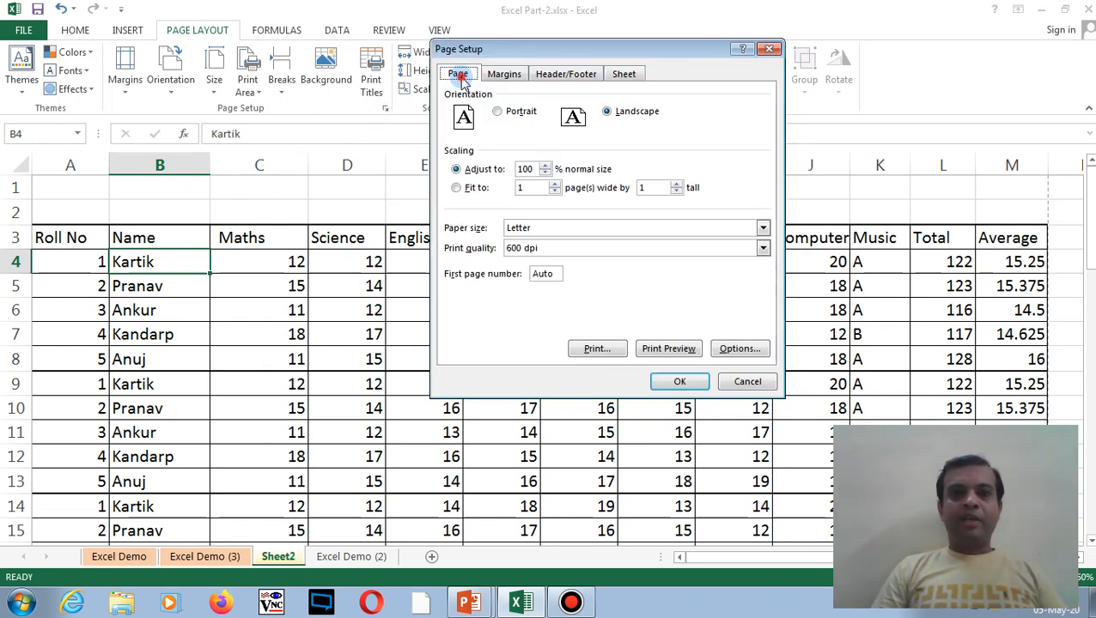
pyautogui.click(554, 188)
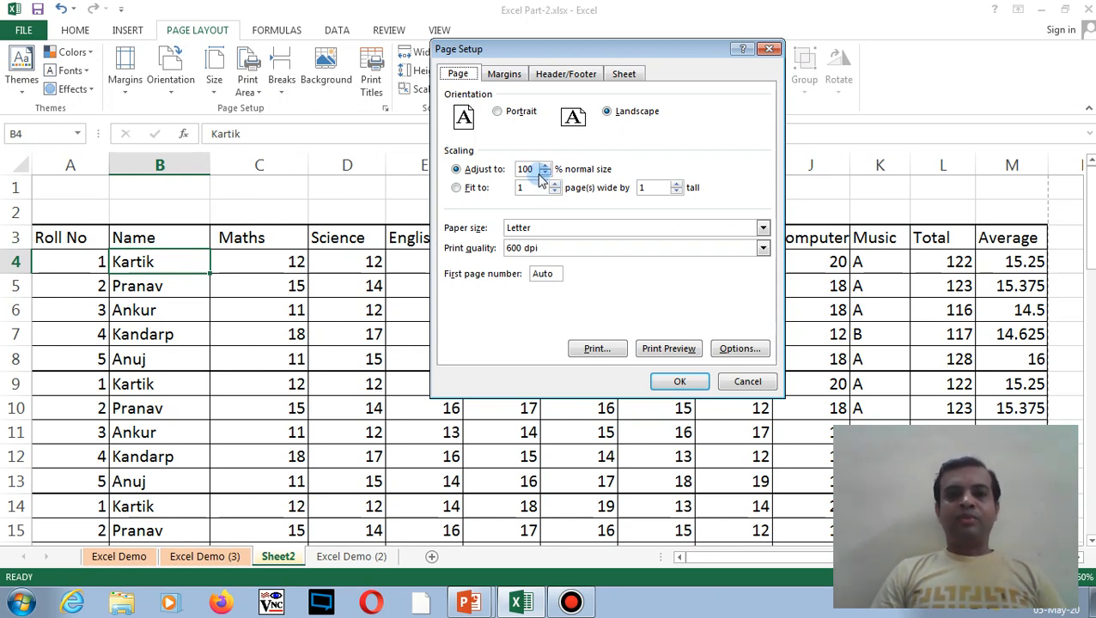
pyautogui.doubleClick(524, 168)
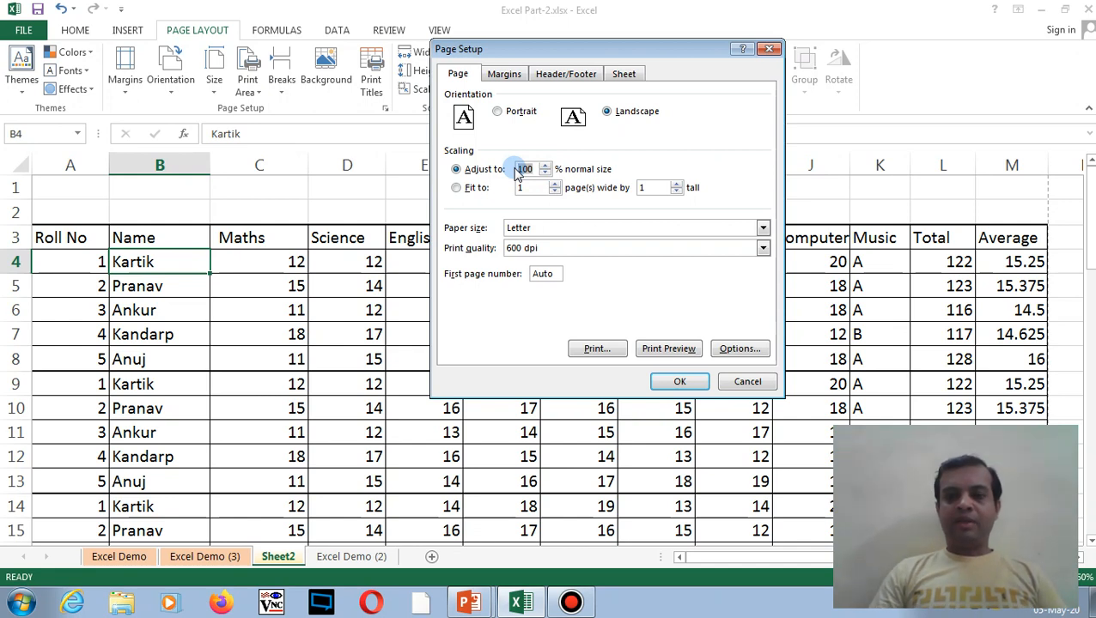
pyautogui.write('80')
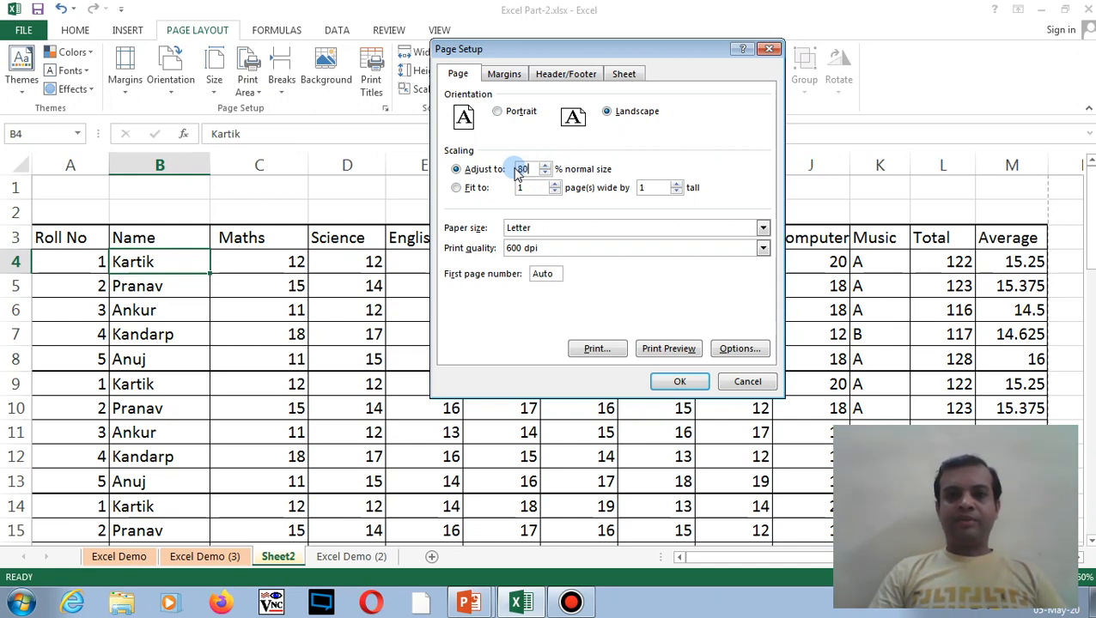
pyautogui.click(650, 349)
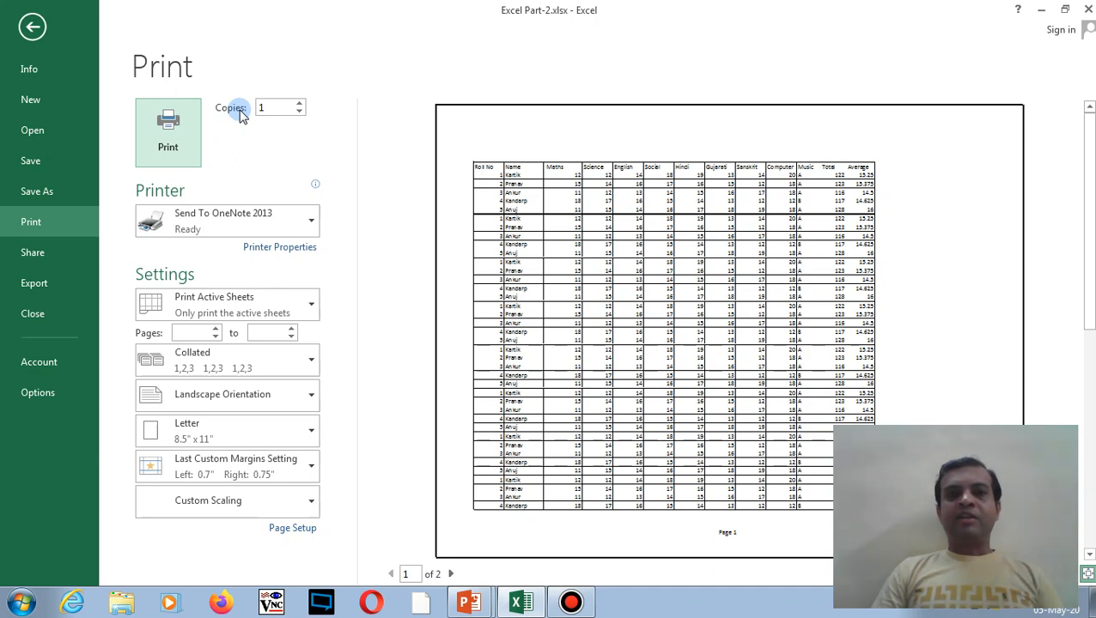
# Set the marks sheet's print scaling to fit 2 pages wide by 1 tall and check the result in the print preview
pyautogui.click(28, 31)
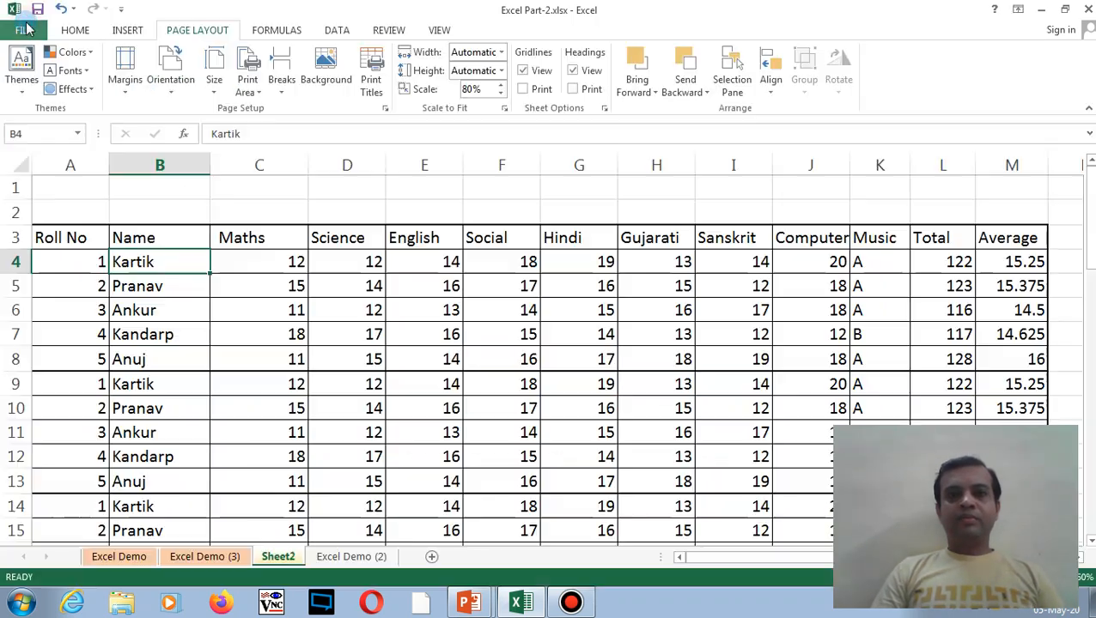
pyautogui.click(306, 238)
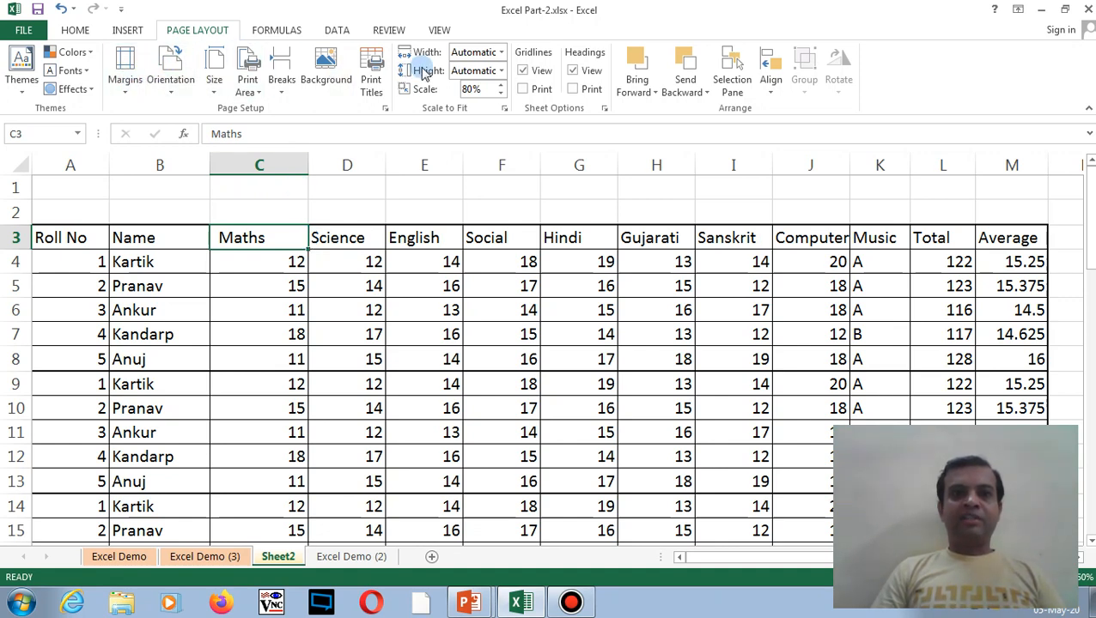
pyautogui.click(384, 108)
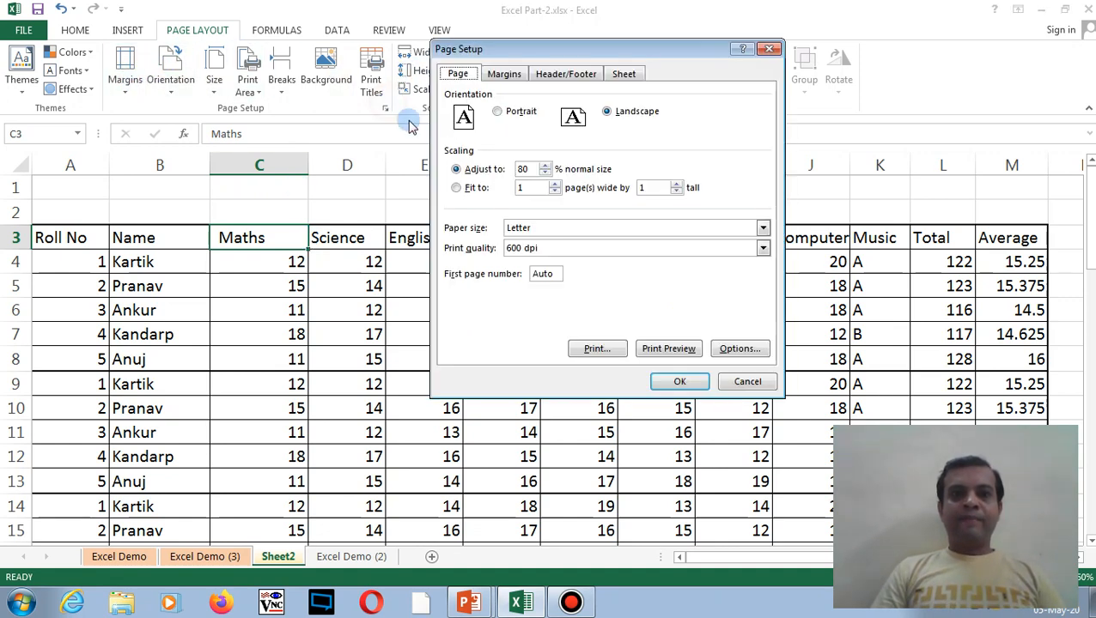
pyautogui.doubleClick(534, 169)
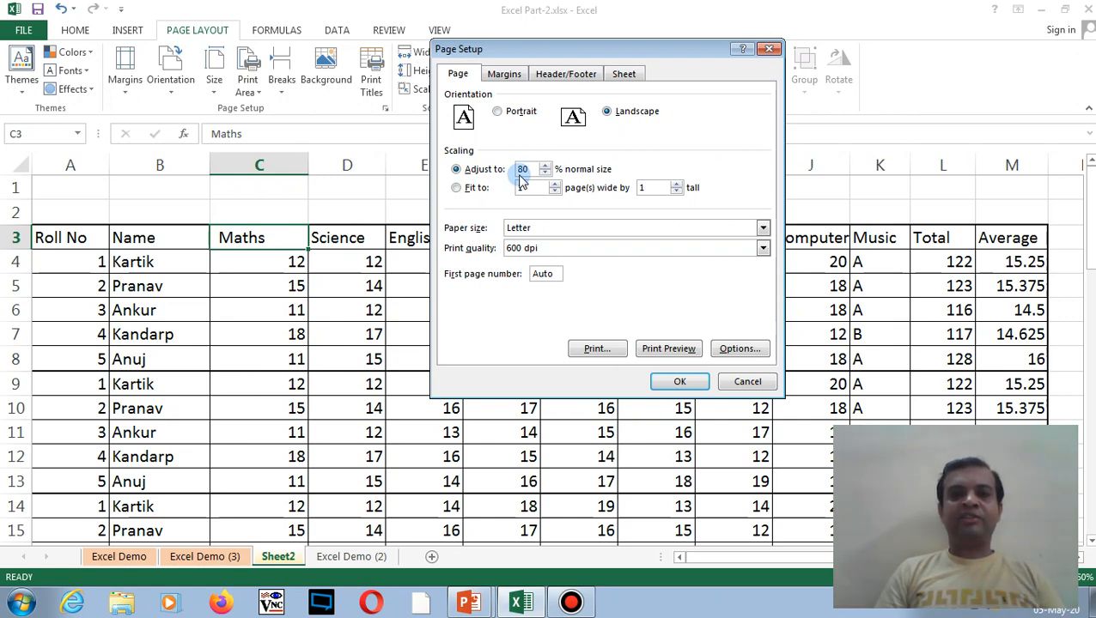
pyautogui.press('BackSpace')
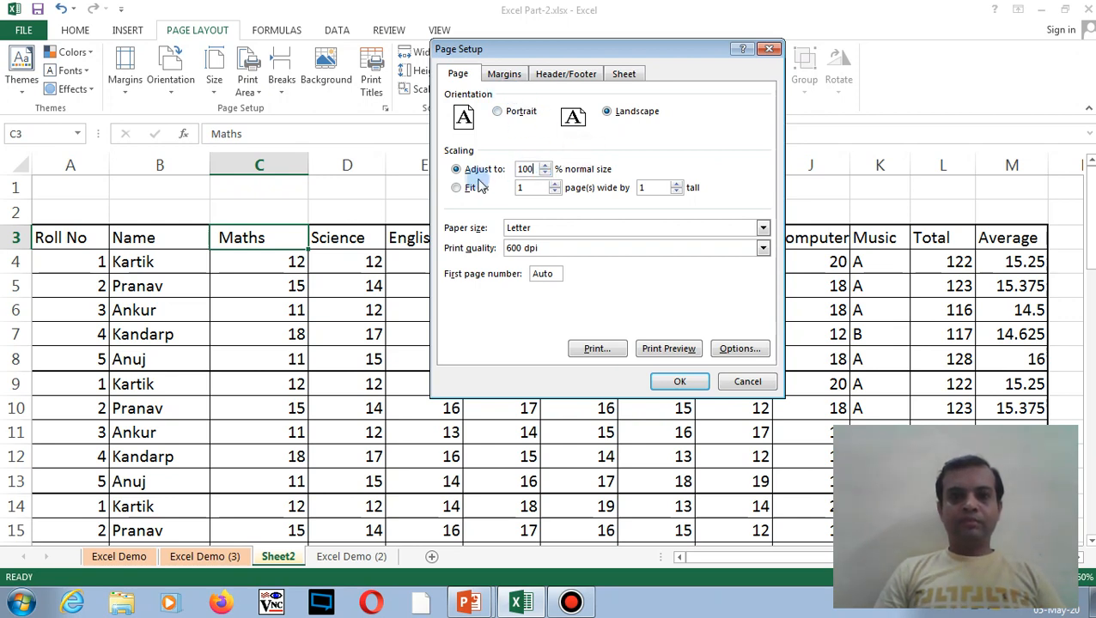
pyautogui.click(456, 187)
pyautogui.click(555, 184)
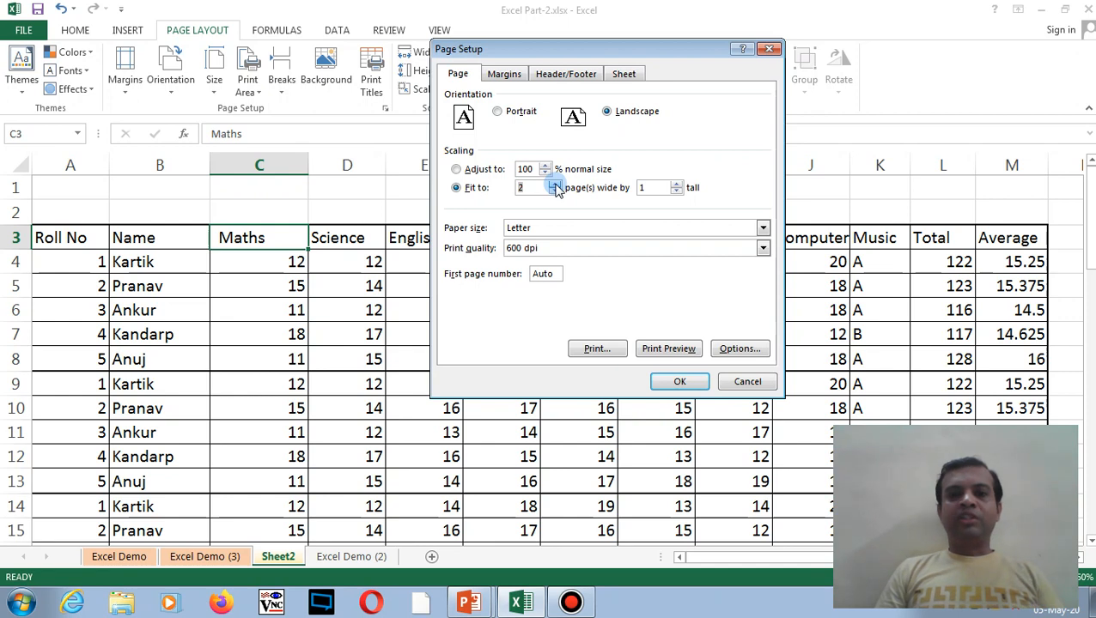
pyautogui.click(684, 349)
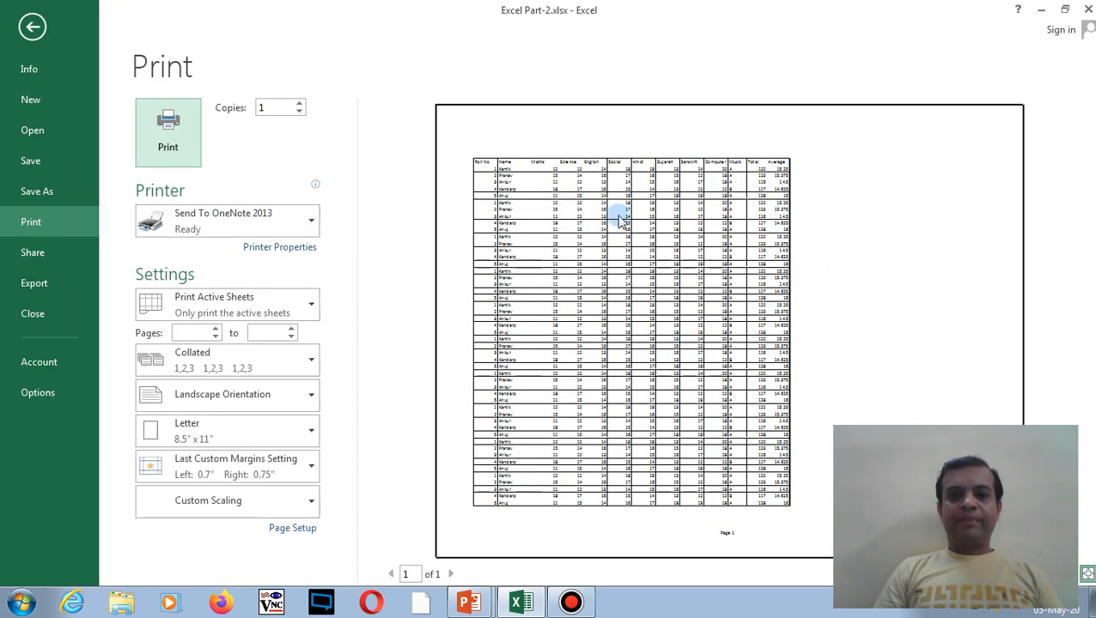
pyautogui.click(410, 575)
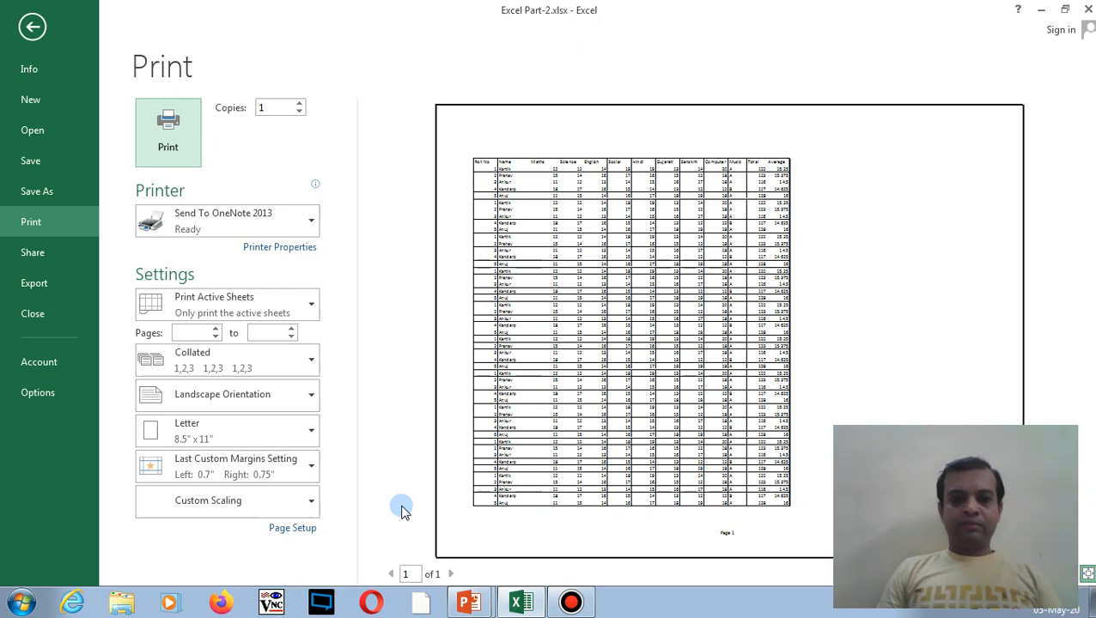
pyautogui.click(31, 26)
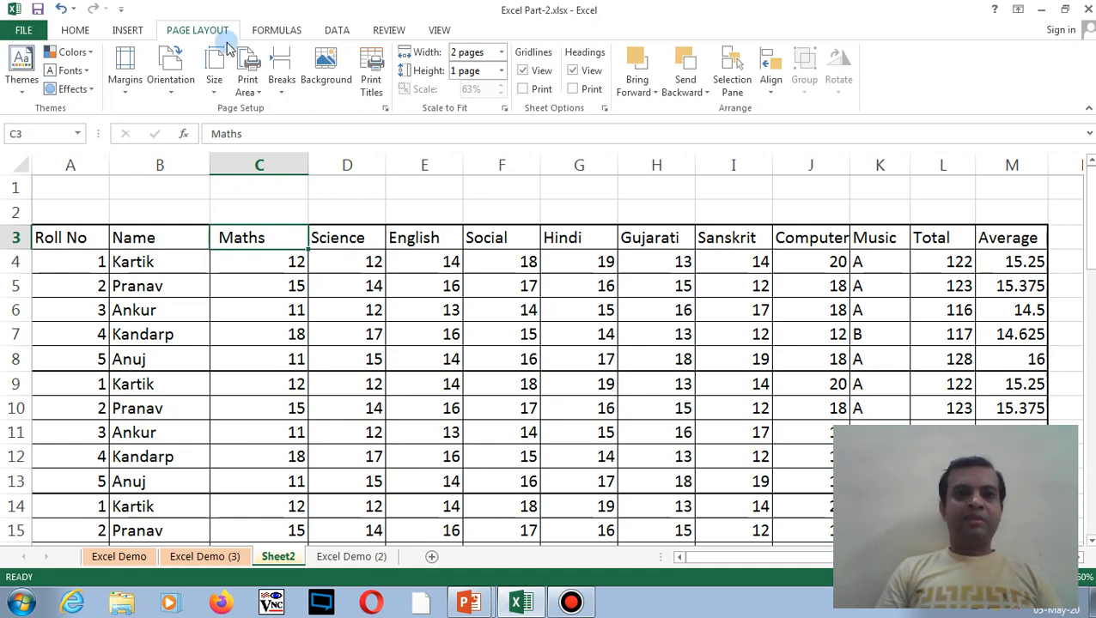
# Reset the fit width to 1 page and set the print scaling to 100% of normal size
pyautogui.click(385, 109)
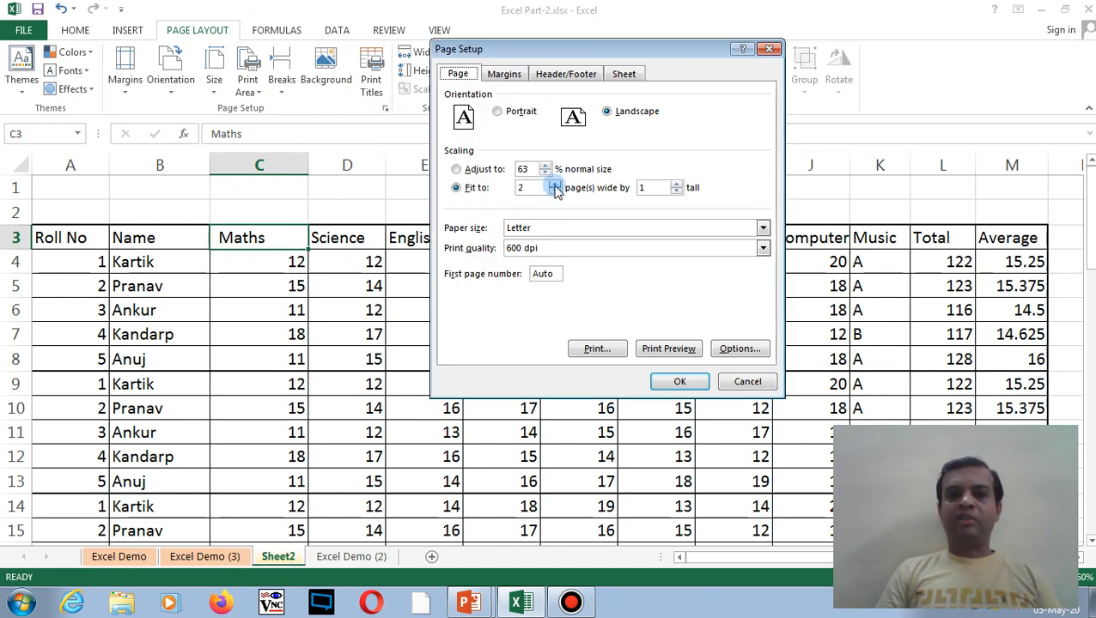
pyautogui.click(456, 169)
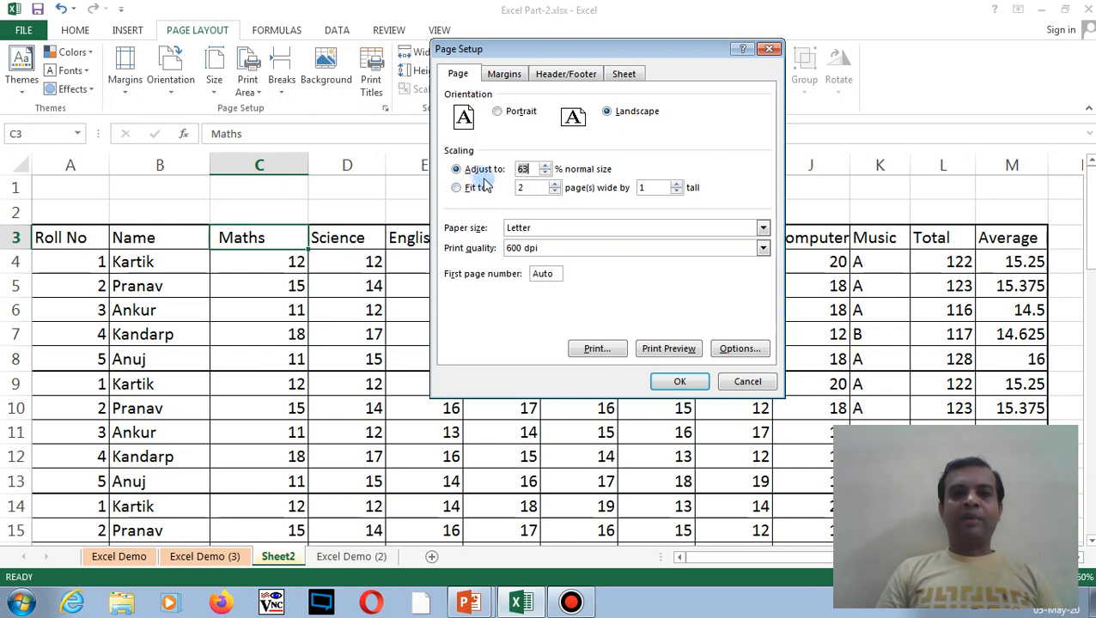
pyautogui.click(555, 191)
pyautogui.click(456, 169)
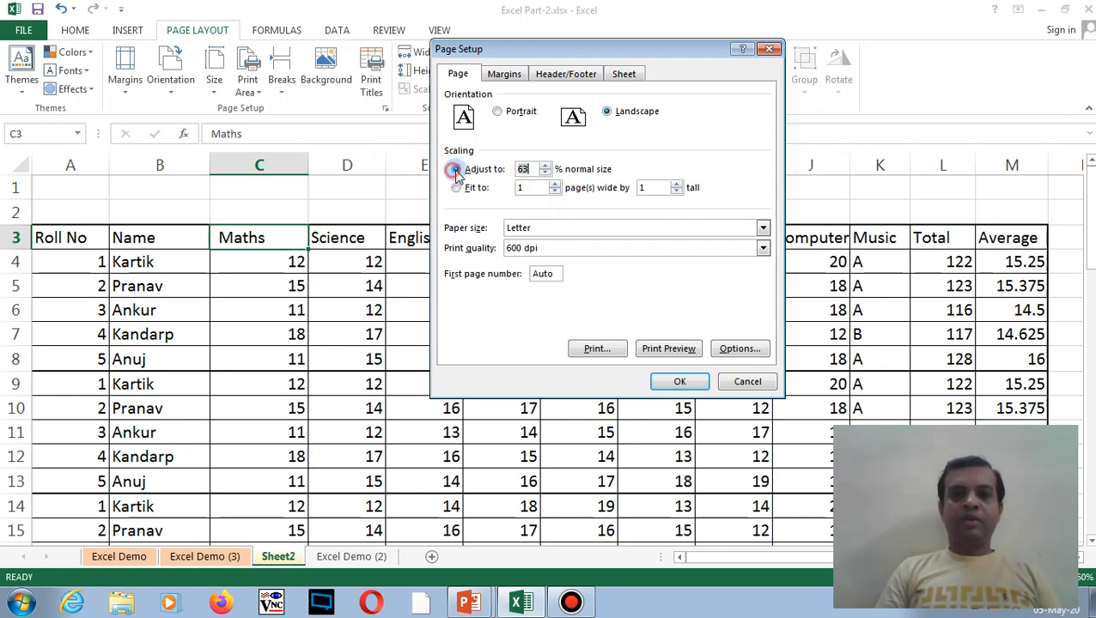
pyautogui.click(520, 169)
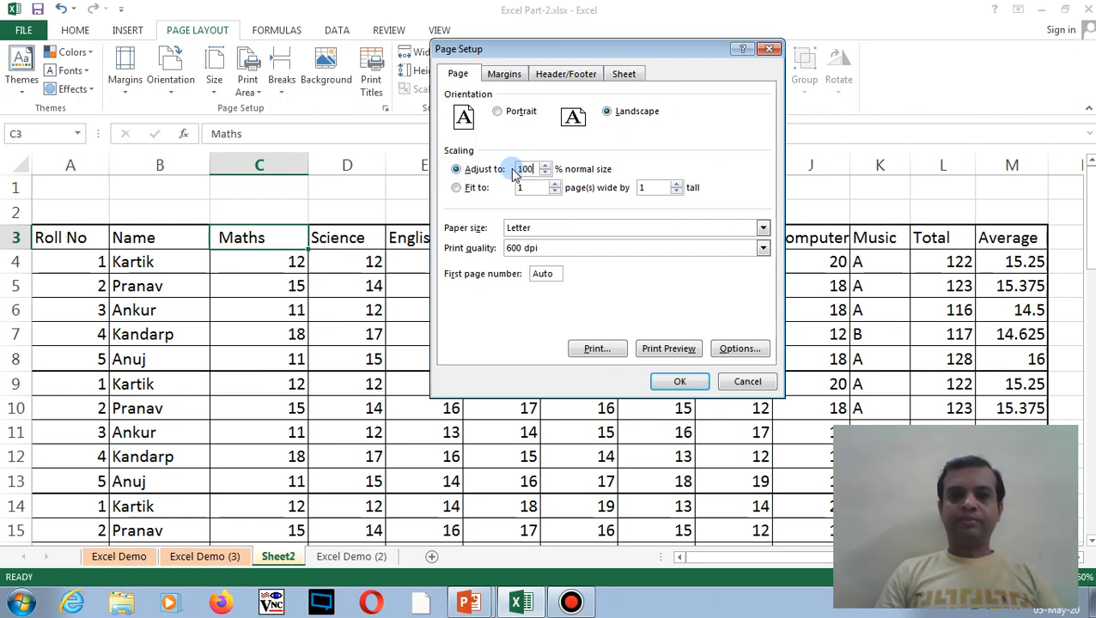
# Review the margins, header/footer and sheet options in Page Setup, and check both pages in the print preview
pyautogui.click(494, 76)
pyautogui.click(547, 75)
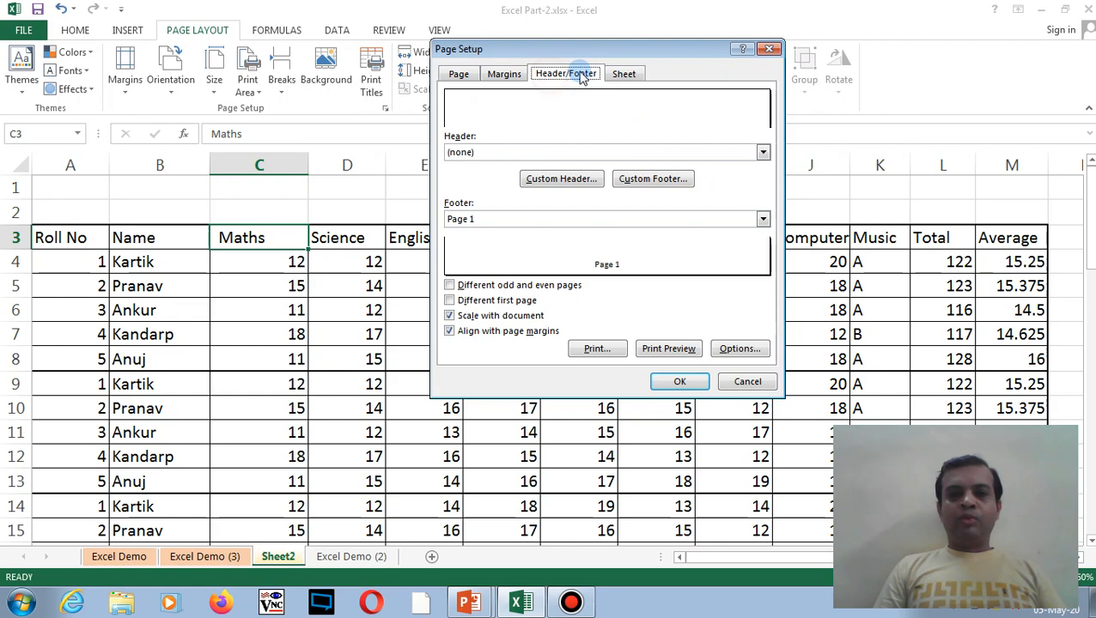
pyautogui.click(623, 75)
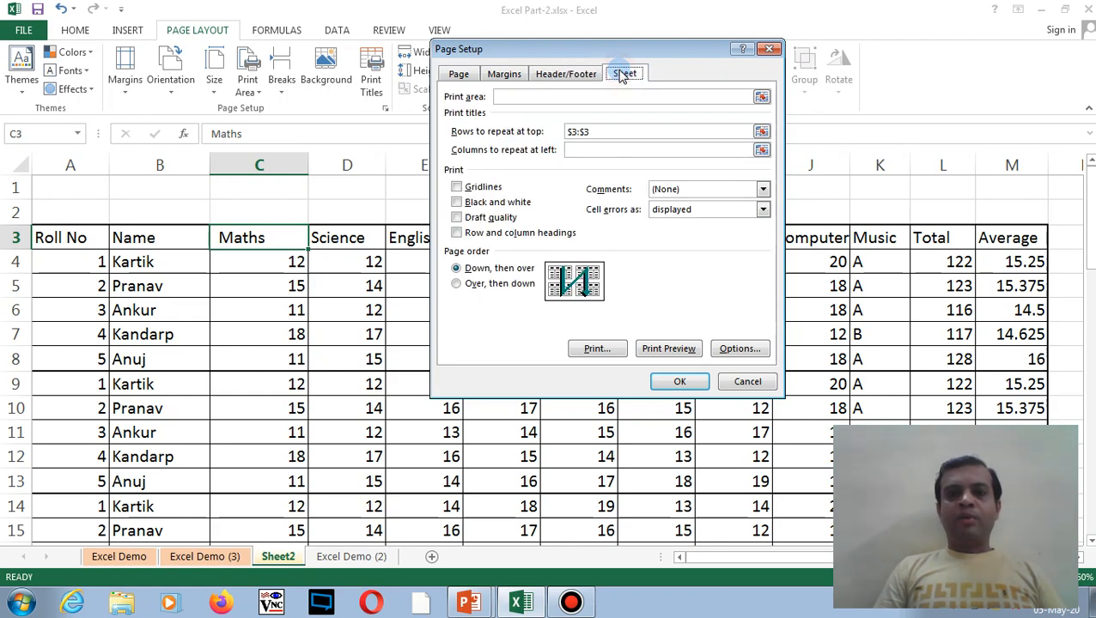
pyautogui.click(676, 354)
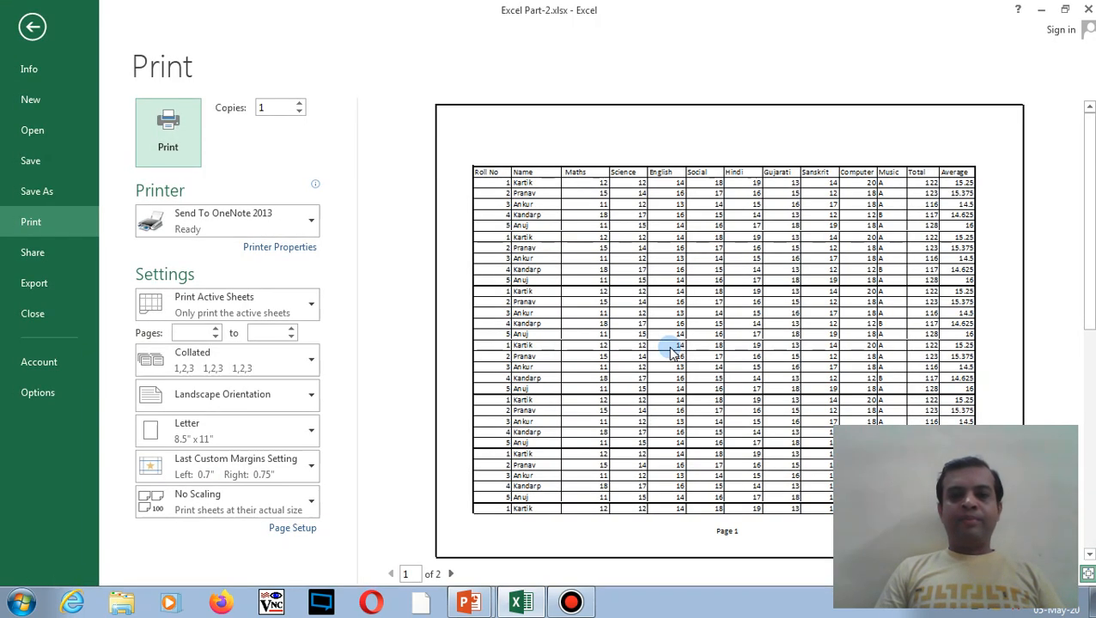
pyautogui.click(451, 573)
pyautogui.click(391, 573)
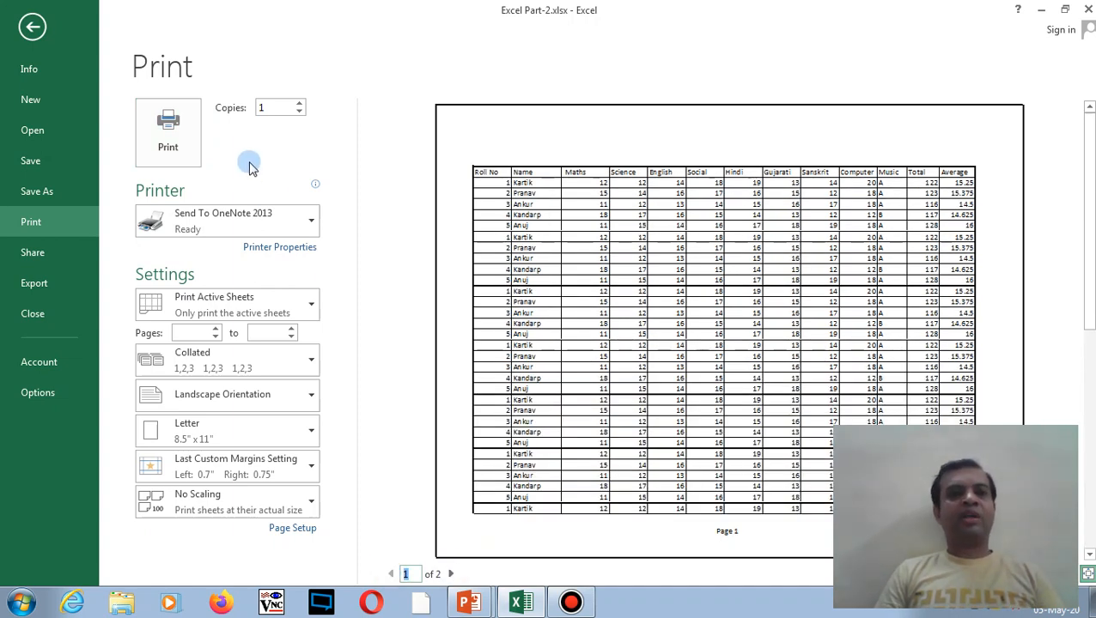
# Review the available printers, return to the sheet, and reopen the print settings
pyautogui.moveTo(196, 185)
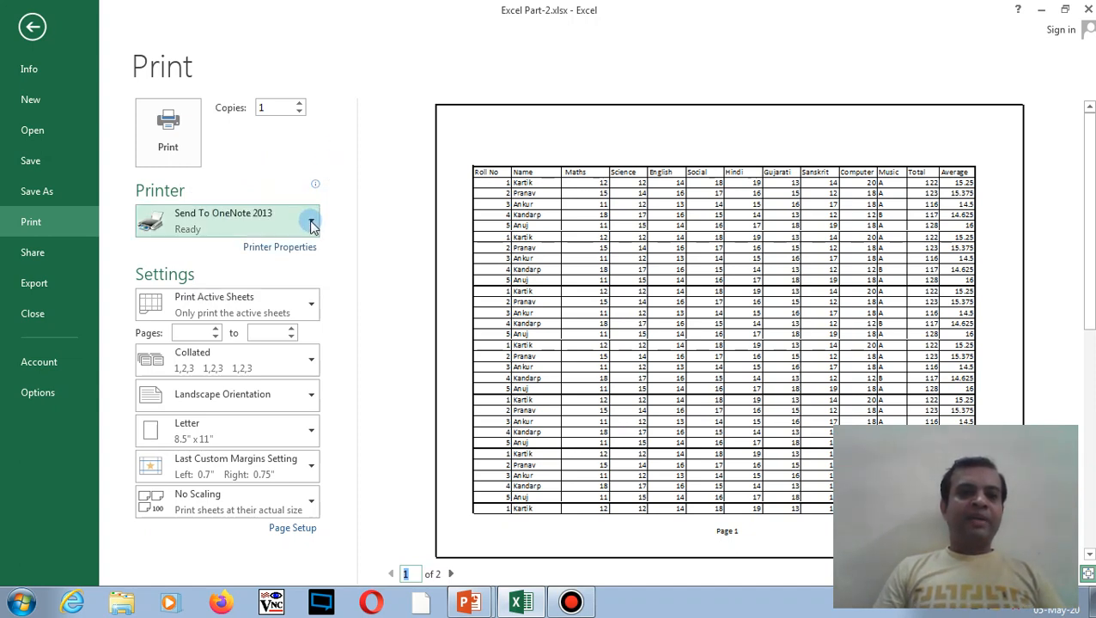
pyautogui.click(311, 223)
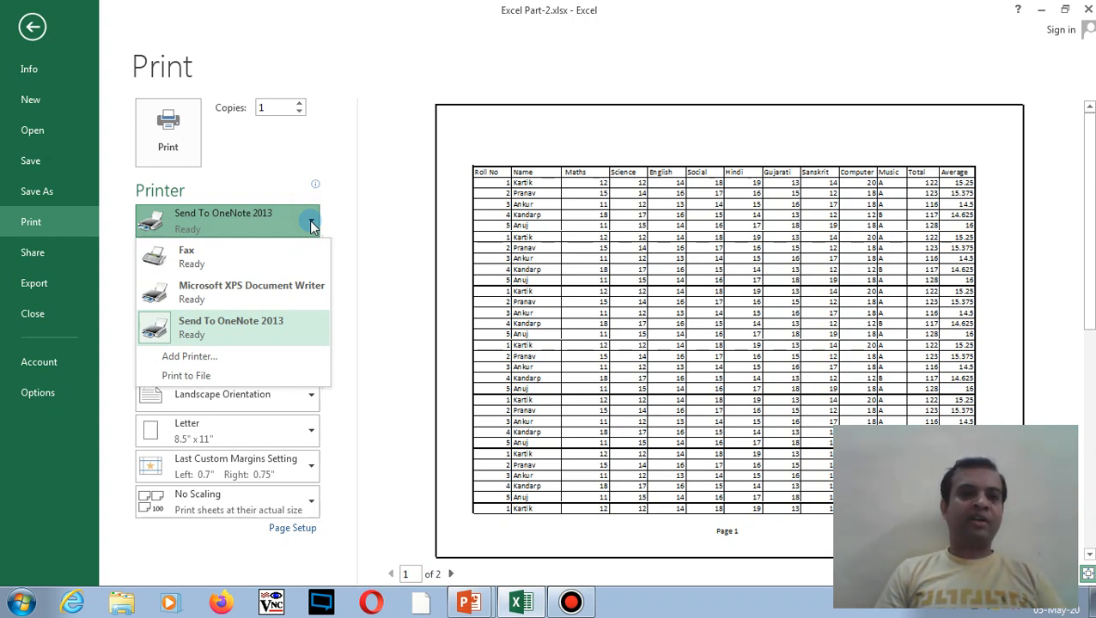
pyautogui.click(310, 221)
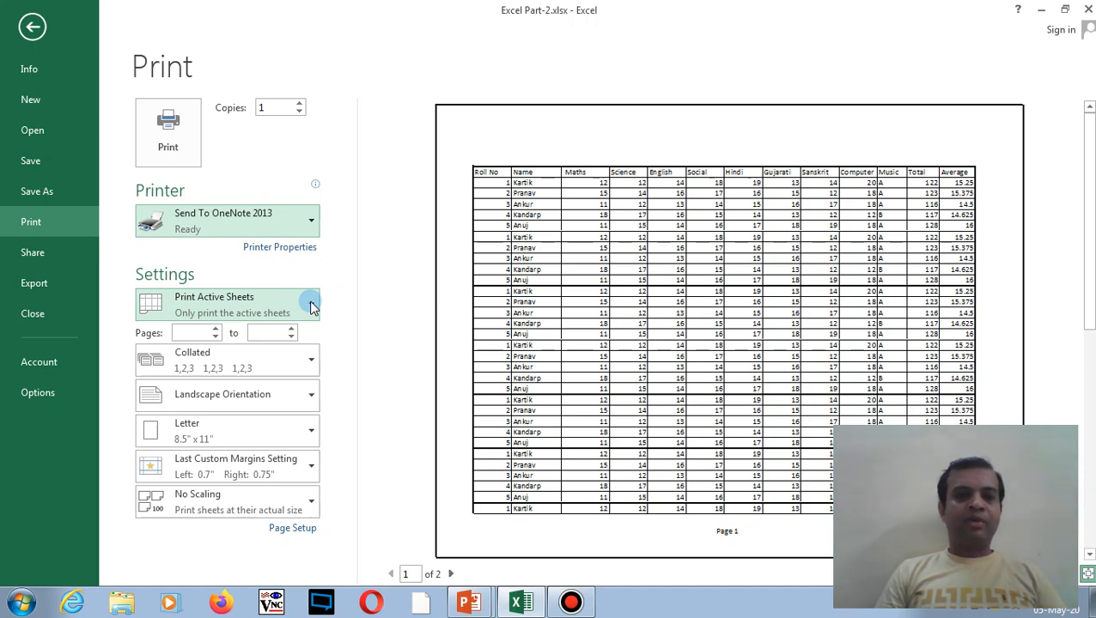
pyautogui.click(44, 31)
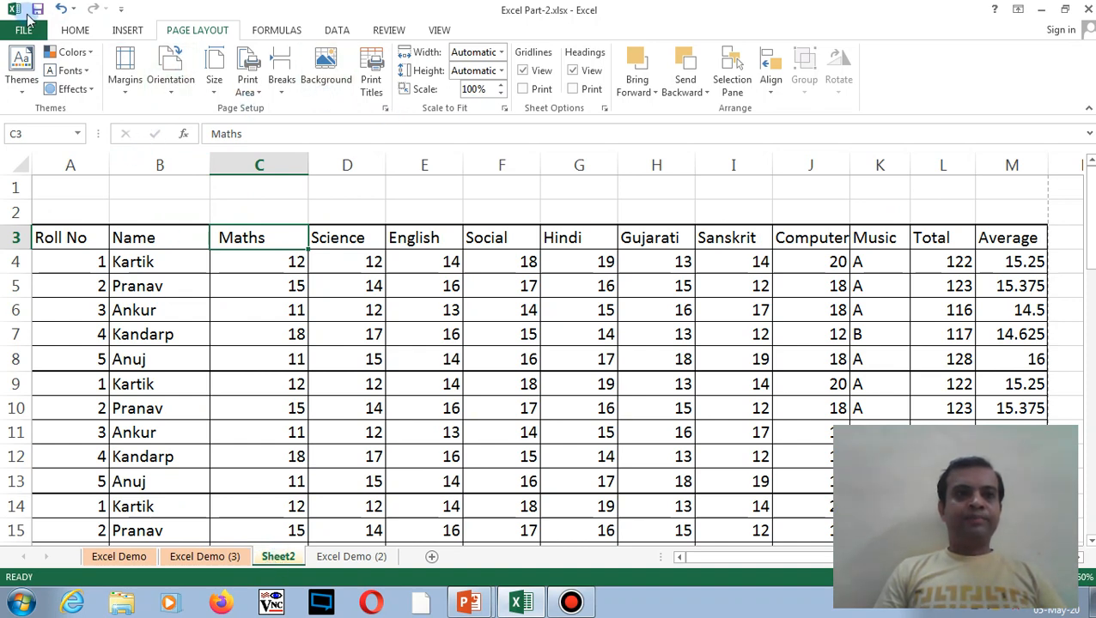
pyautogui.click(23, 30)
pyautogui.click(19, 220)
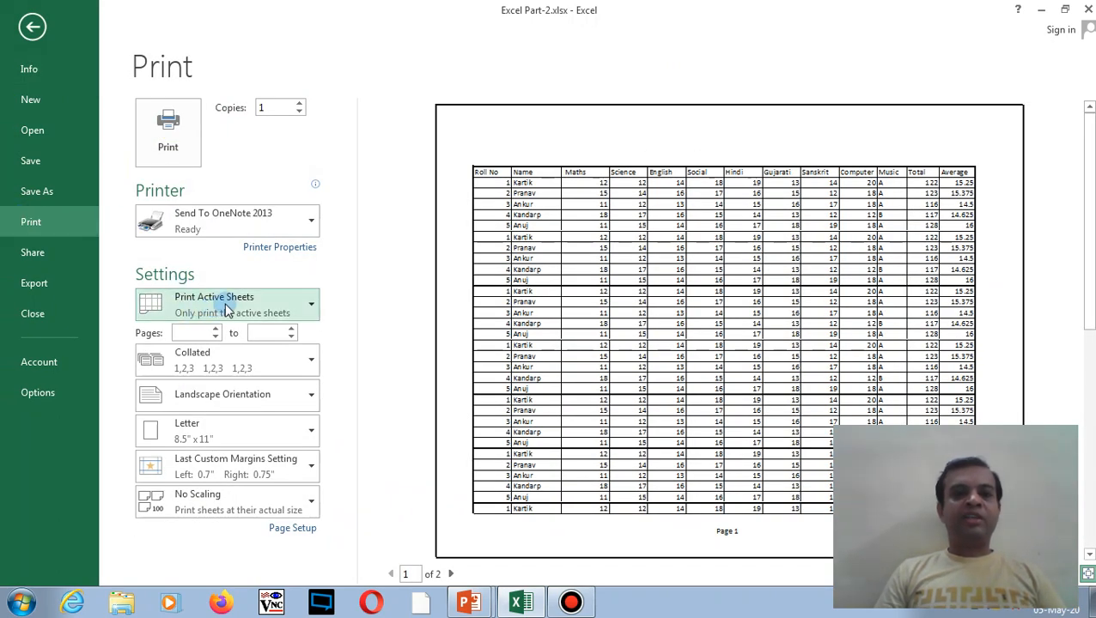
# Try the print page ranges 1 to 1 and 1 to 3, and clear the end page
pyautogui.click(194, 334)
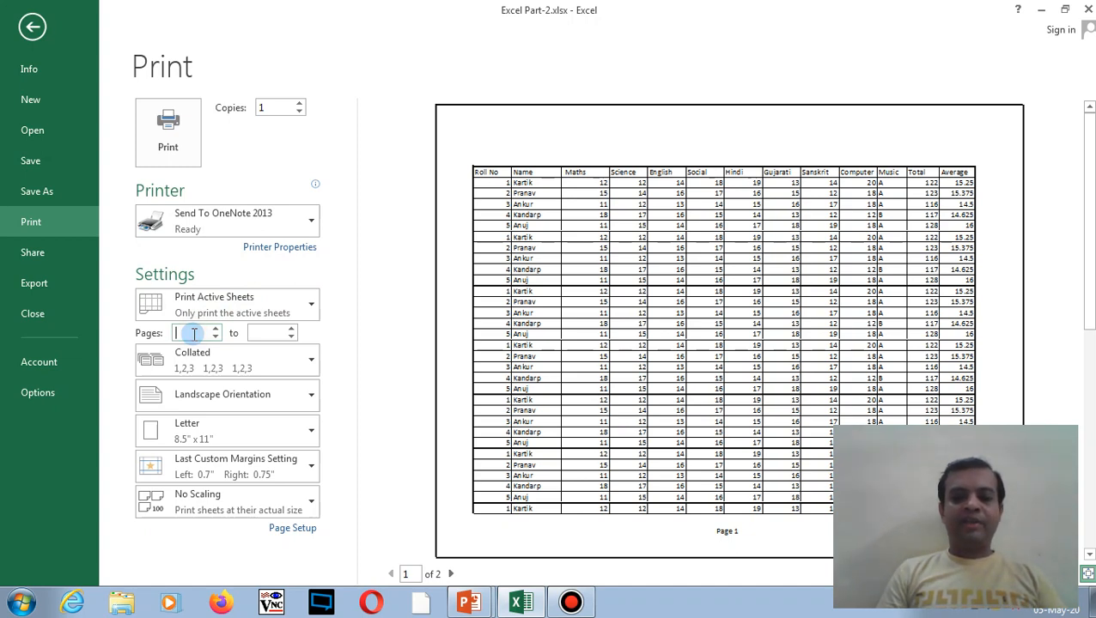
pyautogui.write('1')
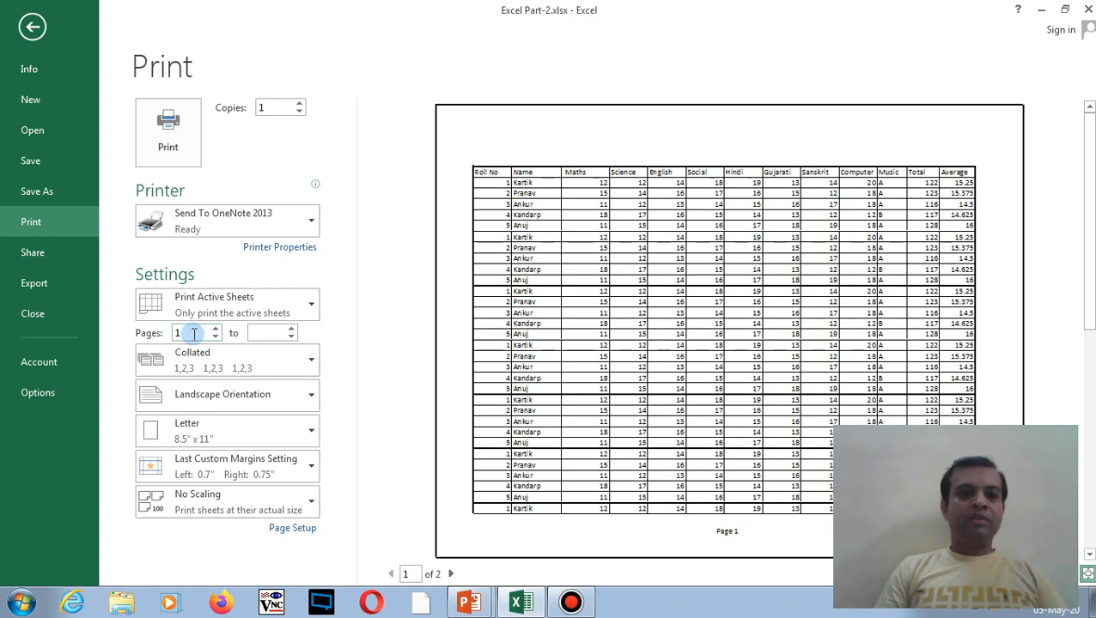
pyautogui.click(258, 333)
pyautogui.write('1')
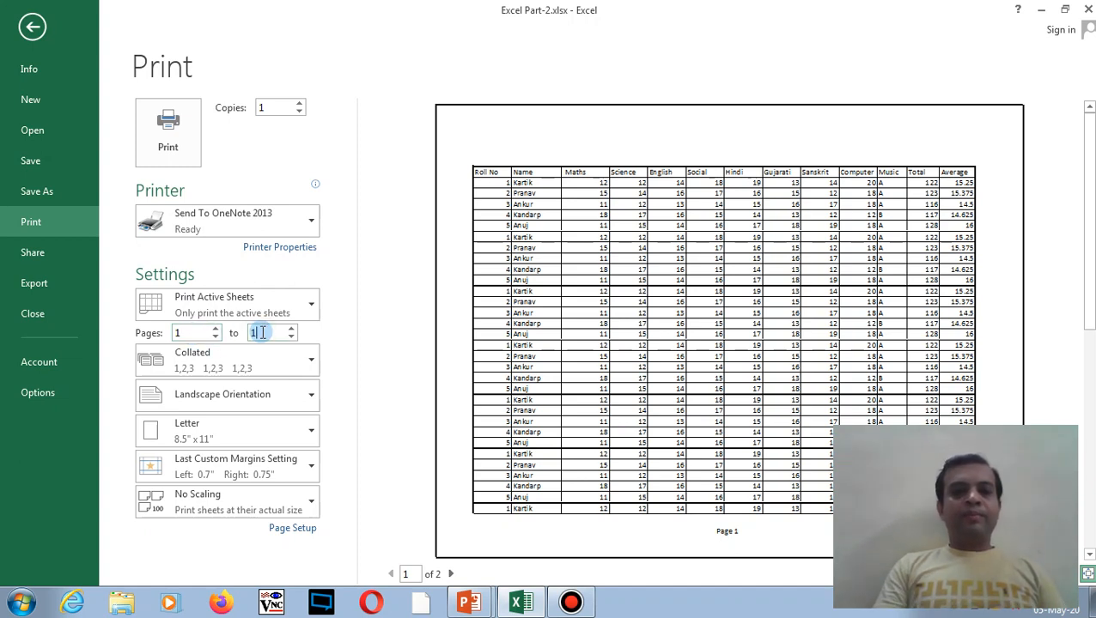
pyautogui.press('BackSpace')
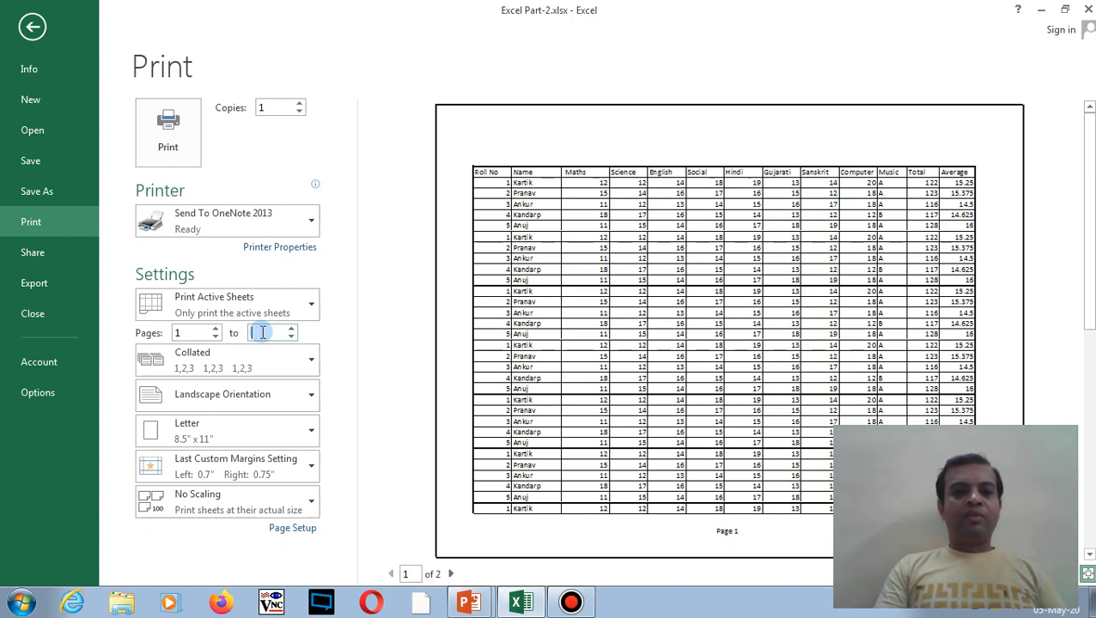
pyautogui.write('2')
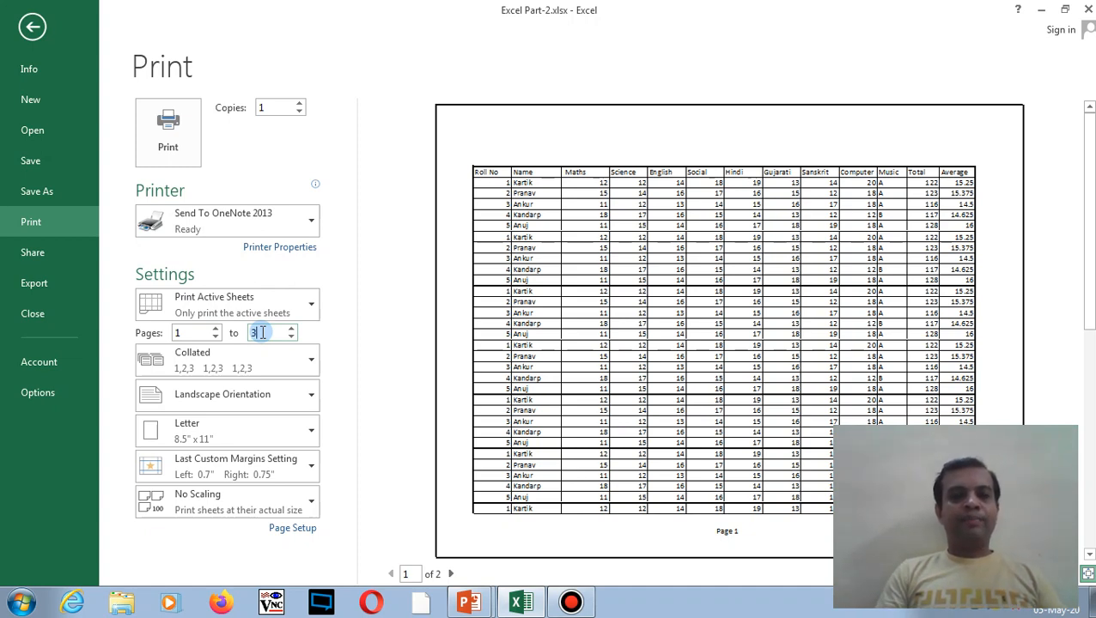
pyautogui.press('BackSpace')
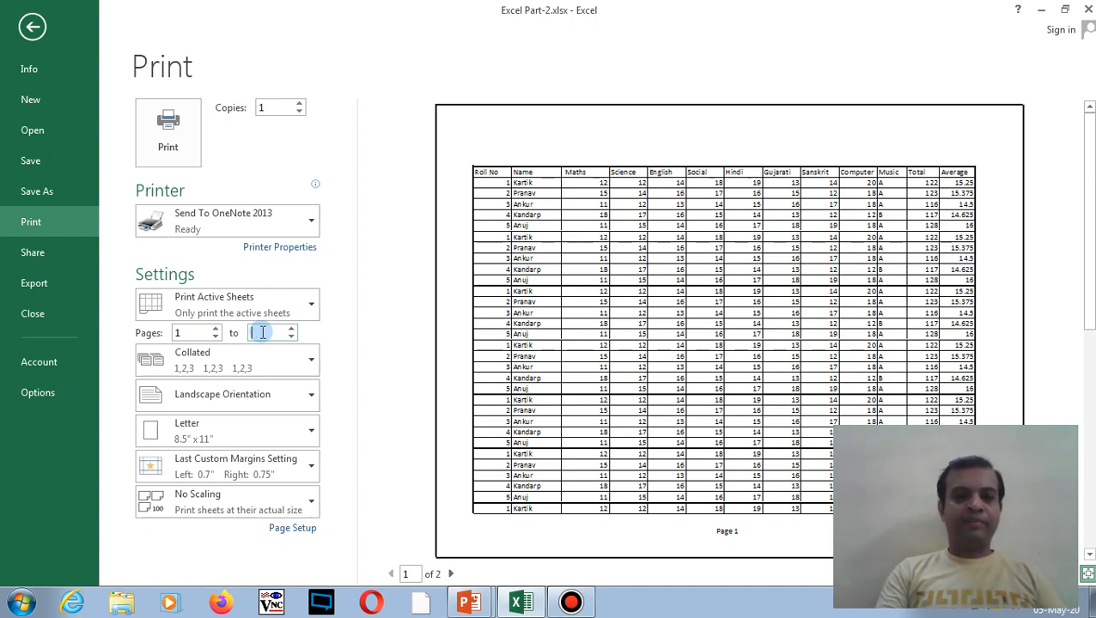
# Try the print page range 2 to 3, and clear both page numbers
pyautogui.click(199, 333)
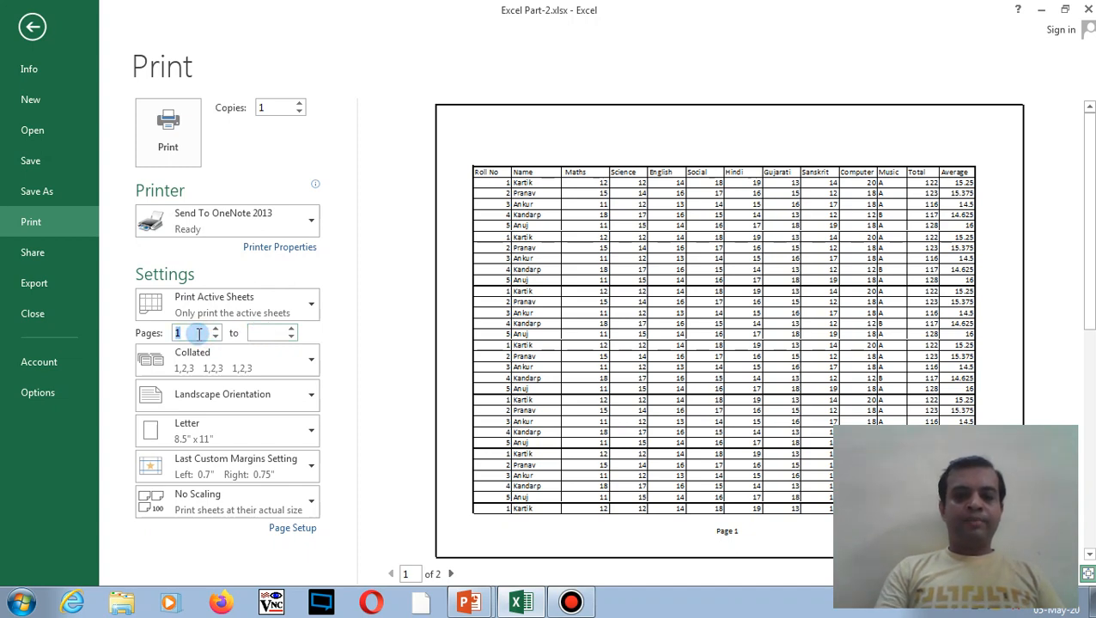
pyautogui.write('2')
pyautogui.click(253, 333)
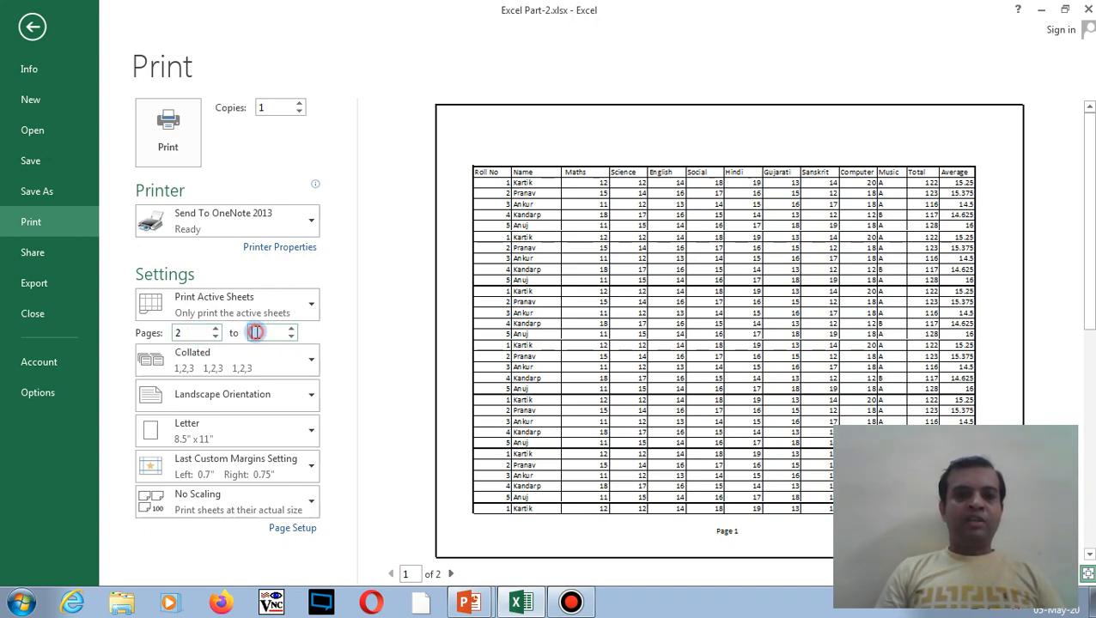
pyautogui.write('3')
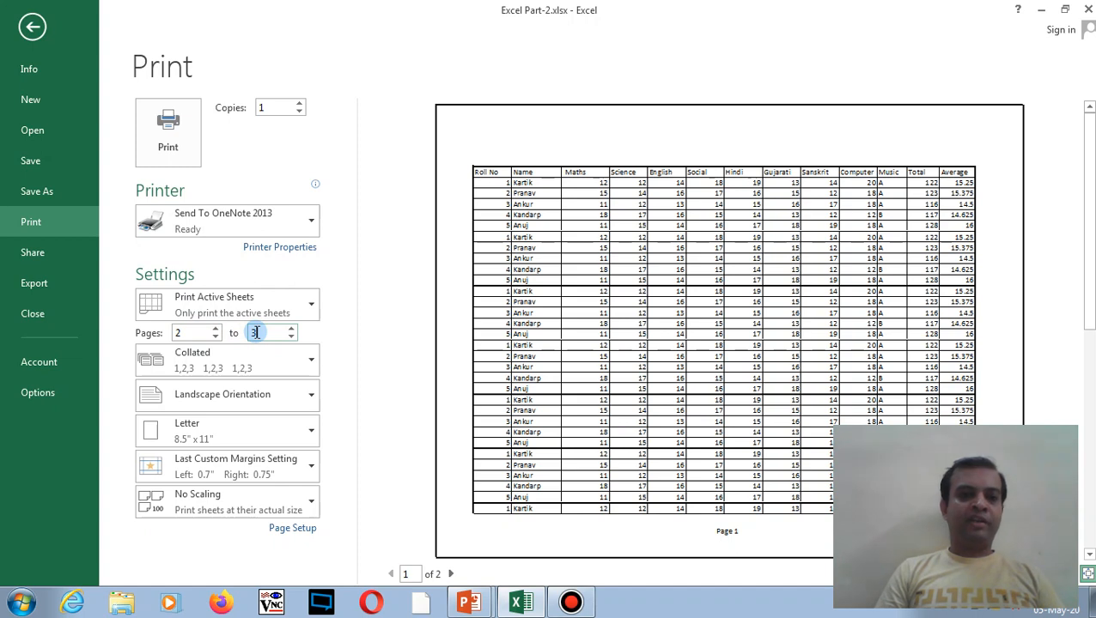
pyautogui.press('BackSpace')
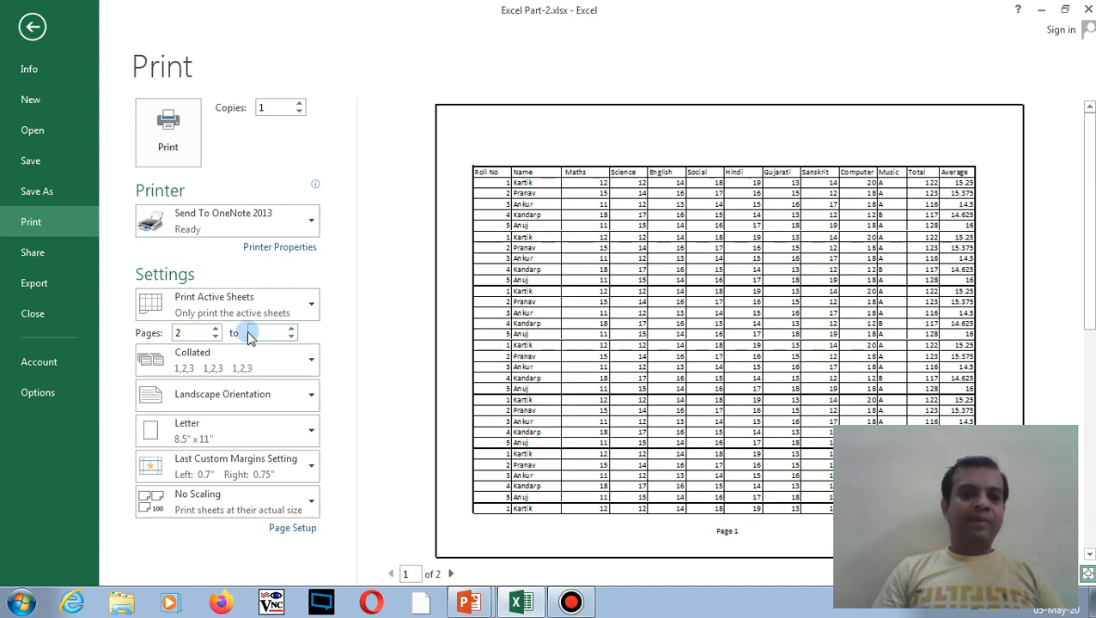
pyautogui.doubleClick(199, 332)
pyautogui.press('BackSpace')
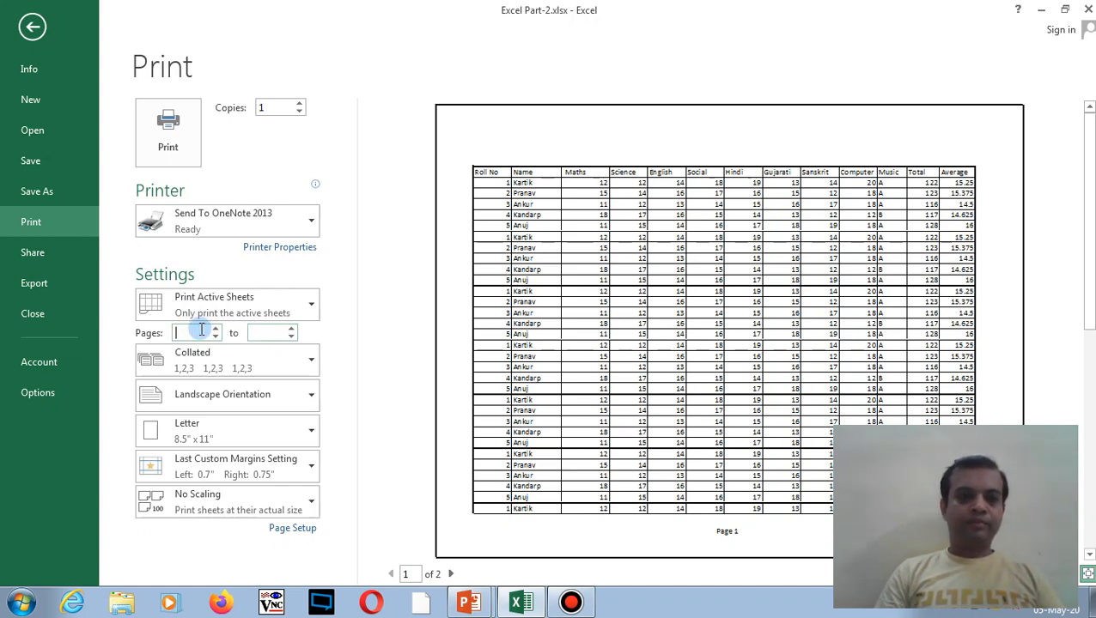
# Review the orientation, paper size and margin choices in the print settings
pyautogui.click(312, 397)
pyautogui.click(312, 397)
pyautogui.click(307, 429)
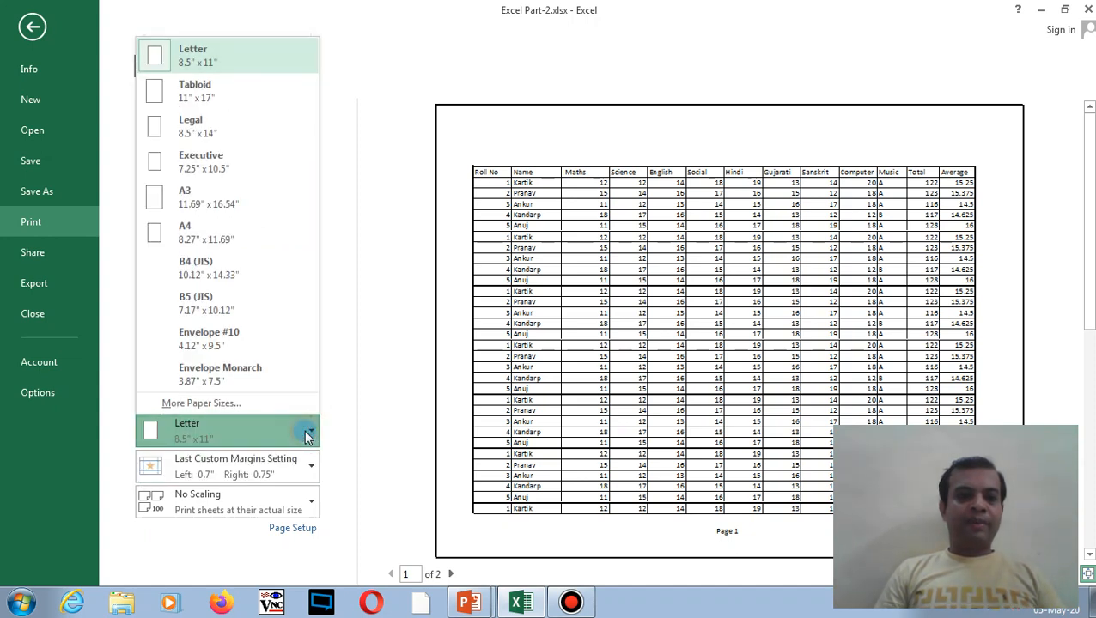
pyautogui.click(307, 434)
pyautogui.click(306, 462)
pyautogui.click(304, 455)
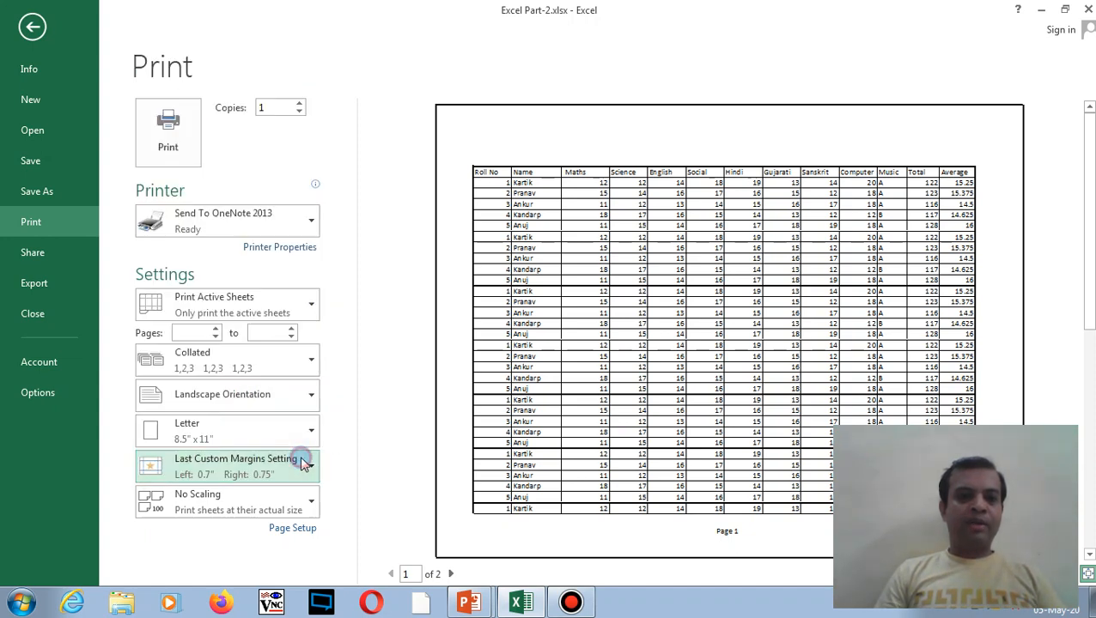
# Review the scaling choices in the print settings and the scaling options in Page Setup without changing them
pyautogui.click(310, 498)
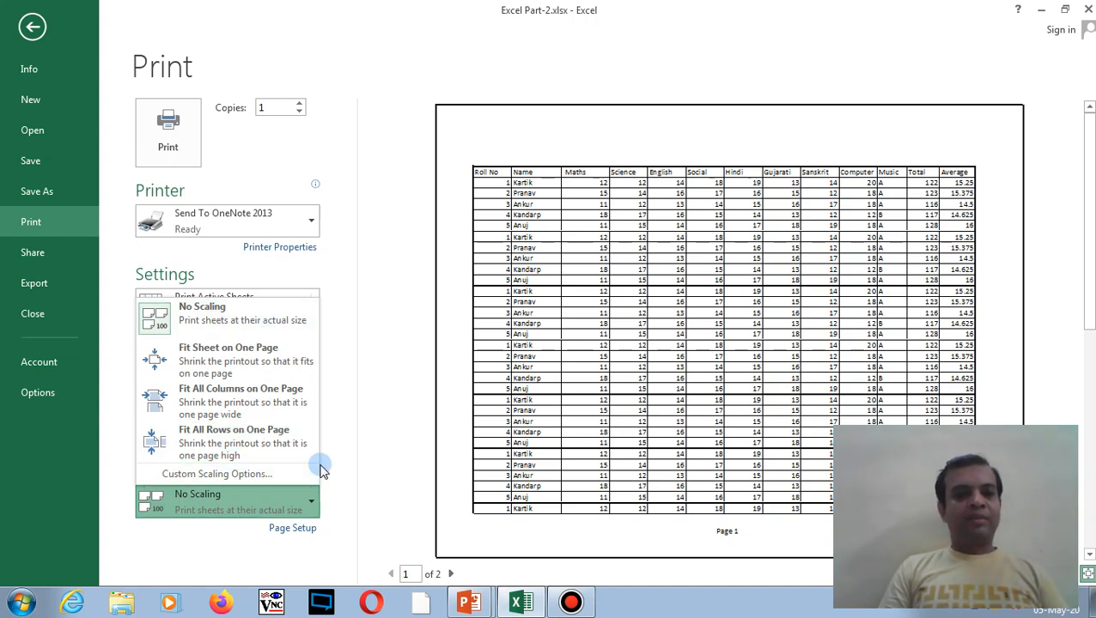
pyautogui.click(362, 451)
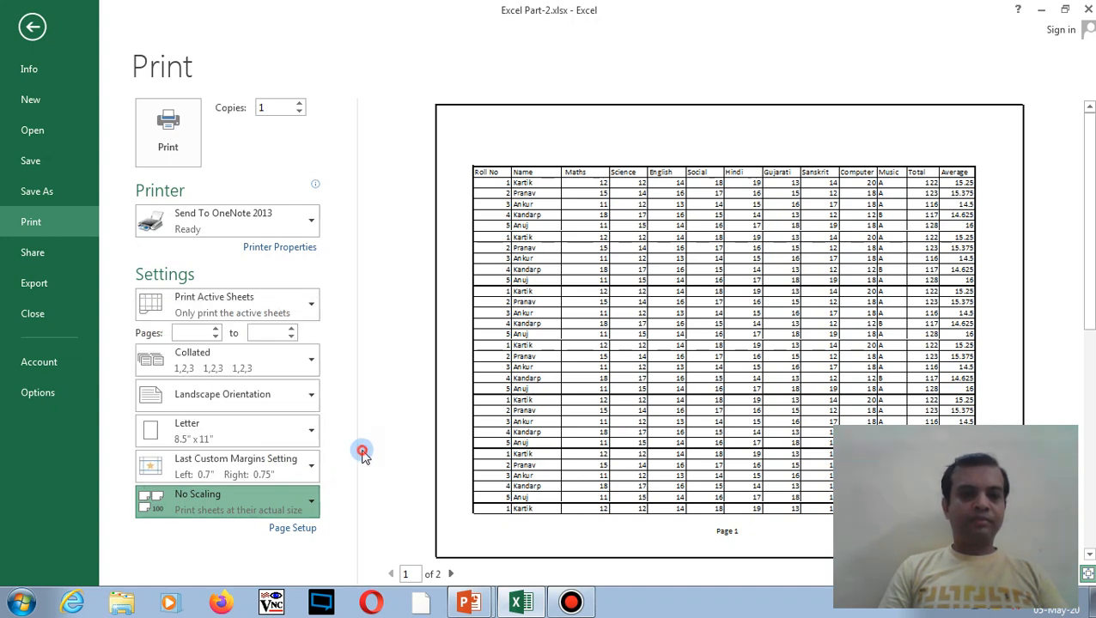
pyautogui.click(293, 528)
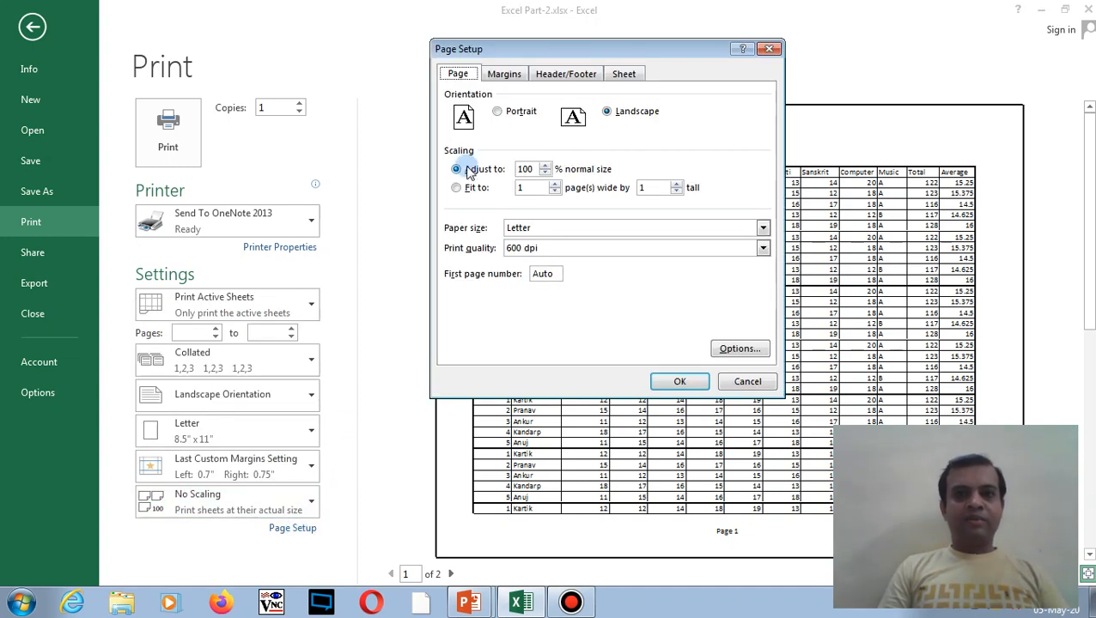
pyautogui.click(747, 384)
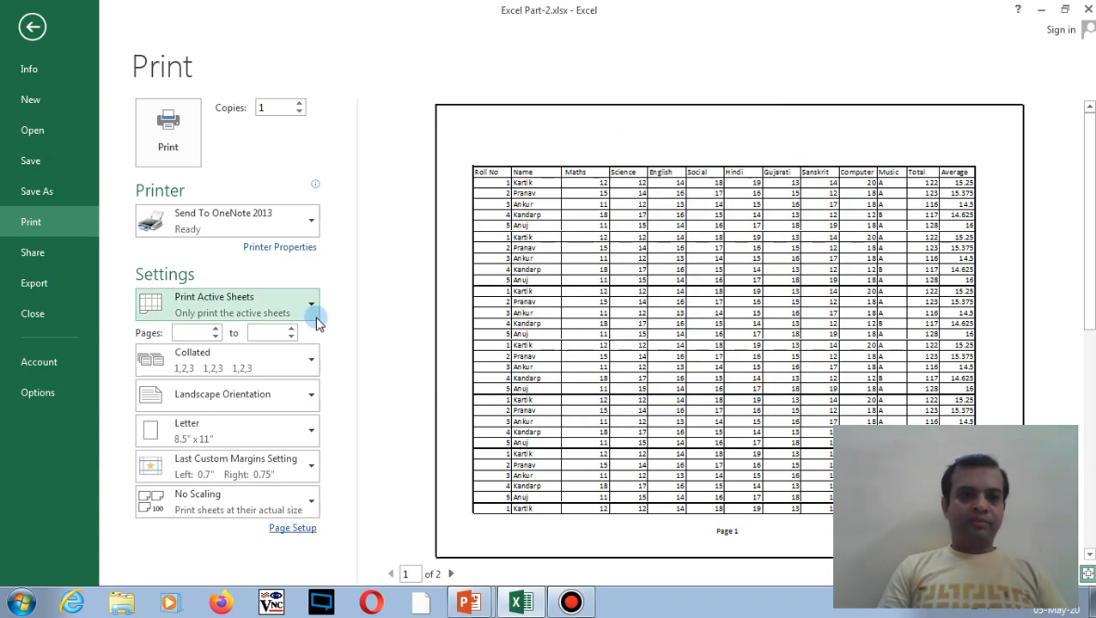
# Review the choices for which part of the workbook to print, and select Print Active Sheets
pyautogui.click(313, 316)
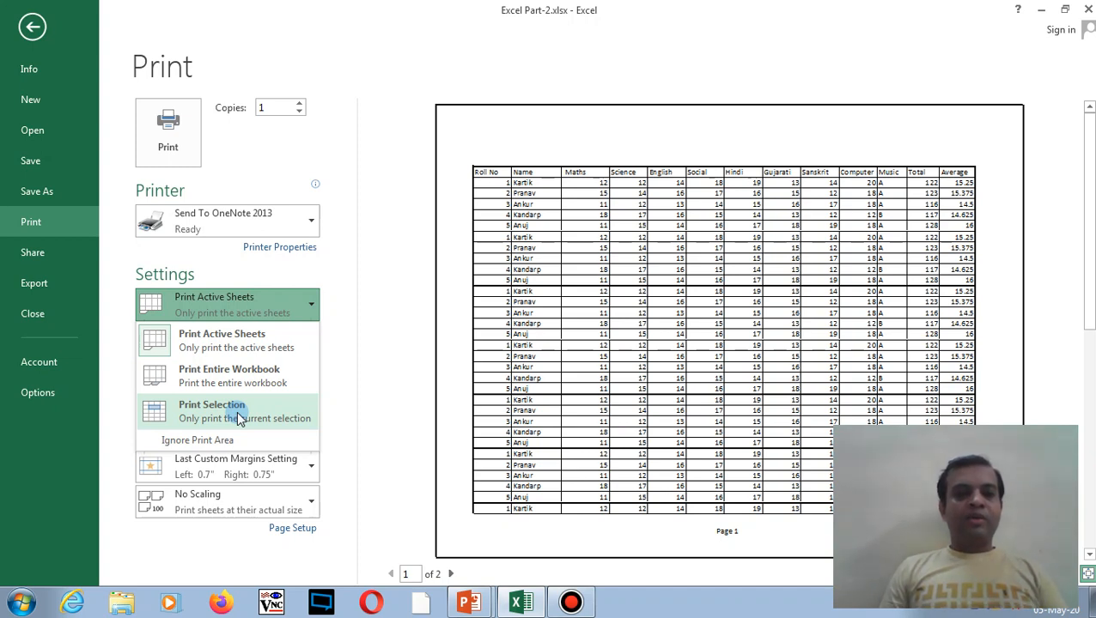
pyautogui.click(312, 302)
pyautogui.click(311, 303)
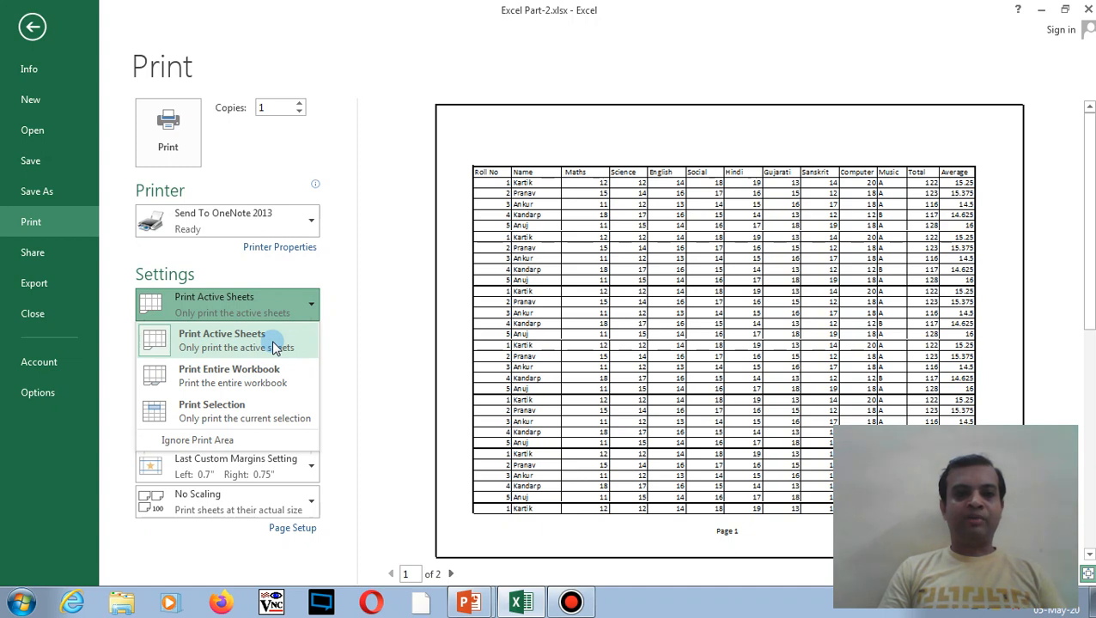
pyautogui.click(273, 347)
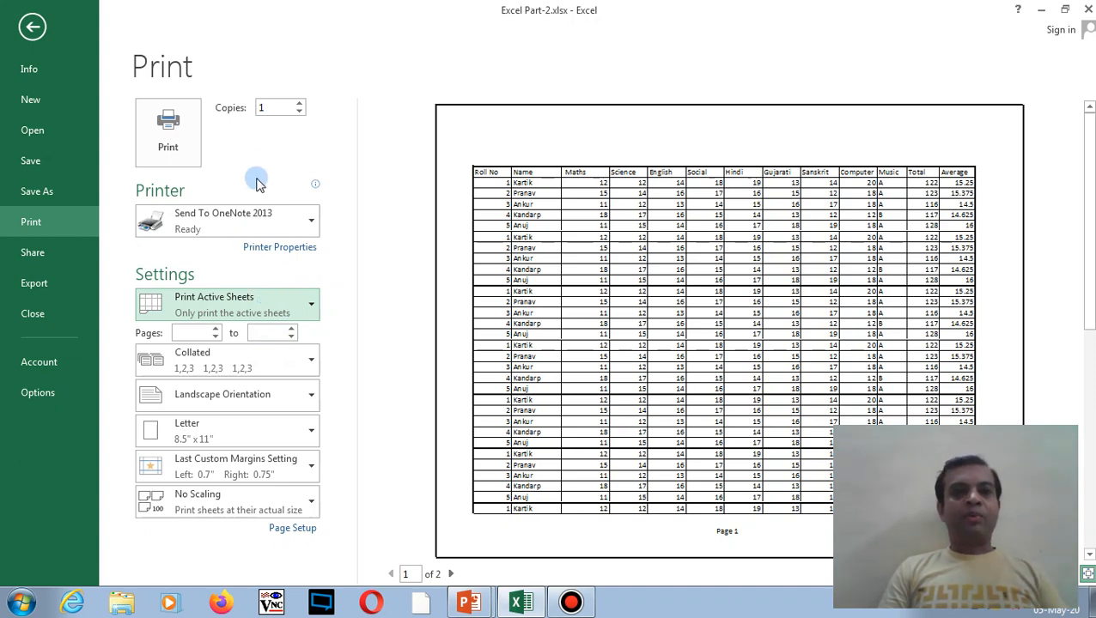
# Try setting the number of print copies to 3, and set it back to 1
pyautogui.click(299, 103)
pyautogui.click(300, 103)
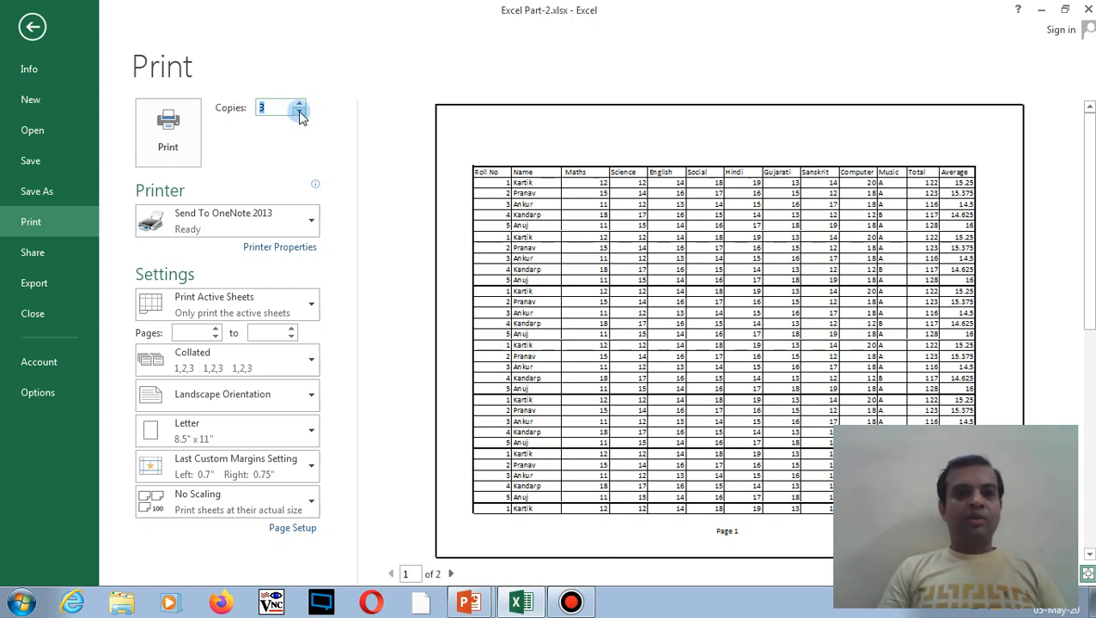
pyautogui.click(300, 116)
pyautogui.click(299, 116)
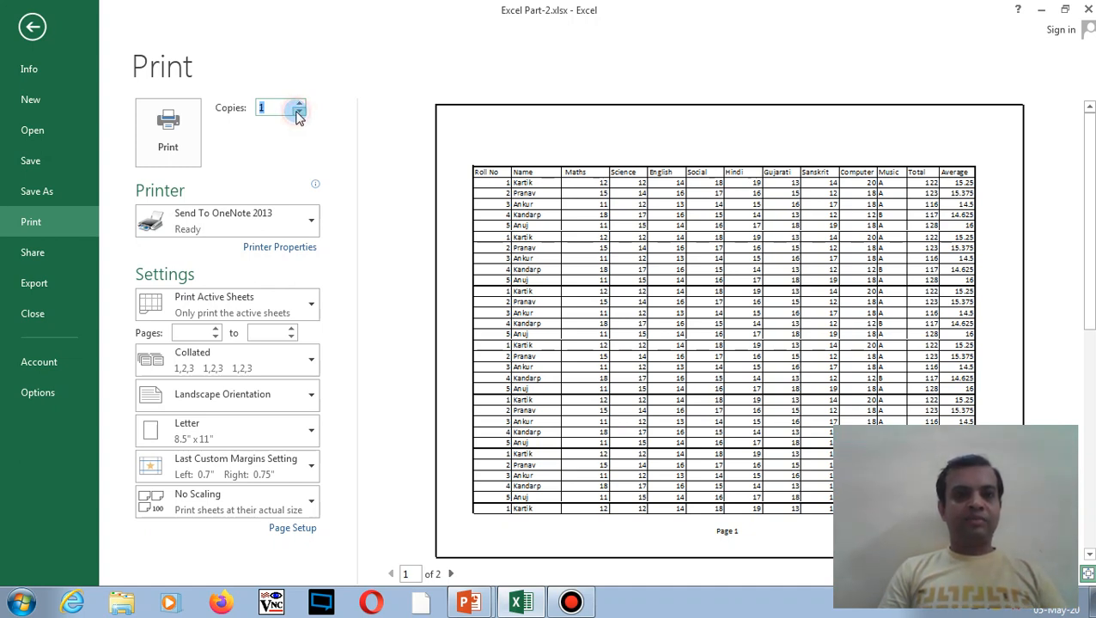
# Leave the print settings and return to the marks table on Sheet2
pyautogui.click(168, 148)
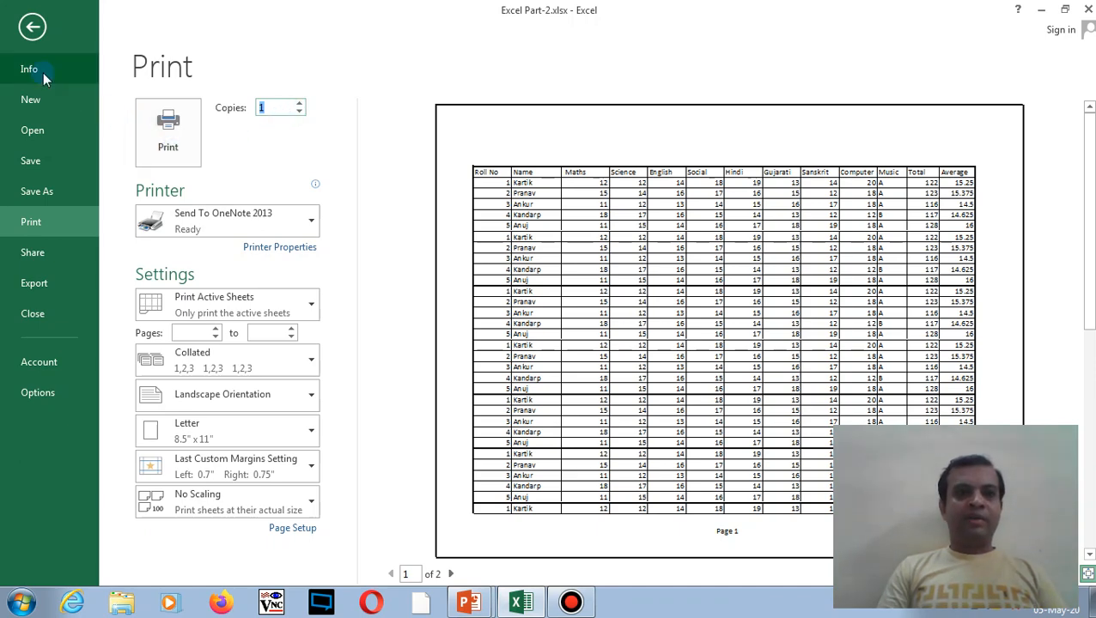
pyautogui.click(35, 43)
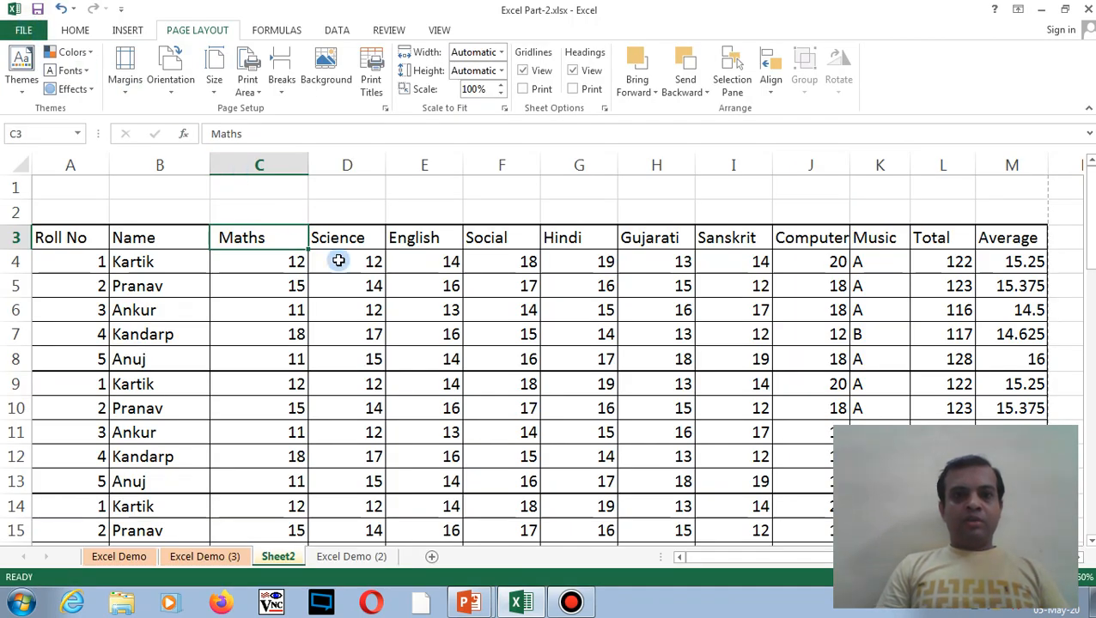
pyautogui.click(351, 276)
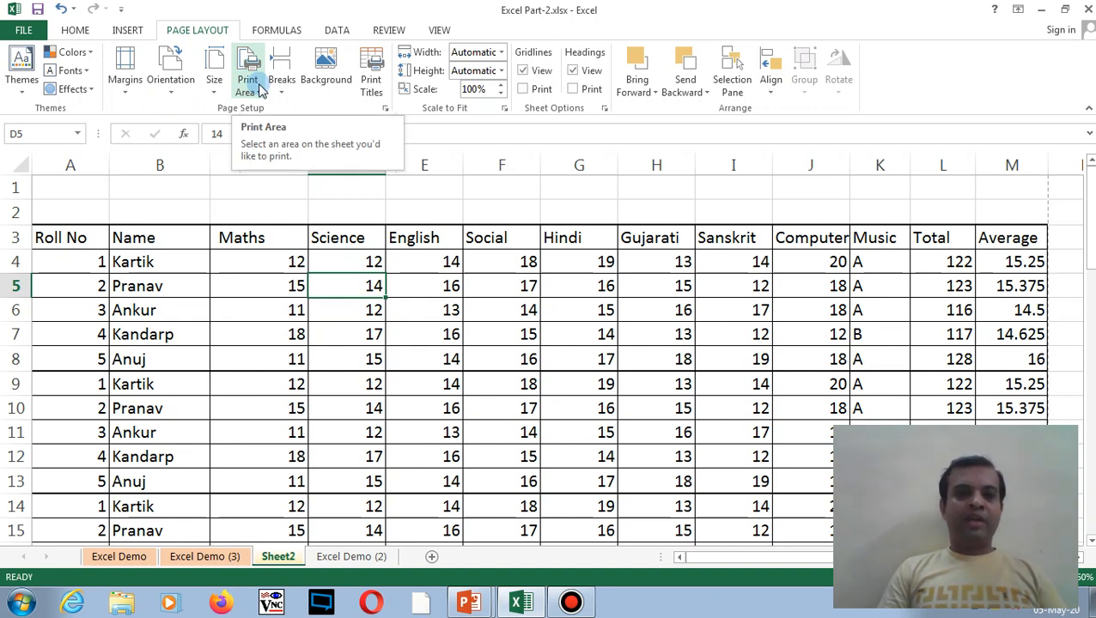
pyautogui.click(275, 253)
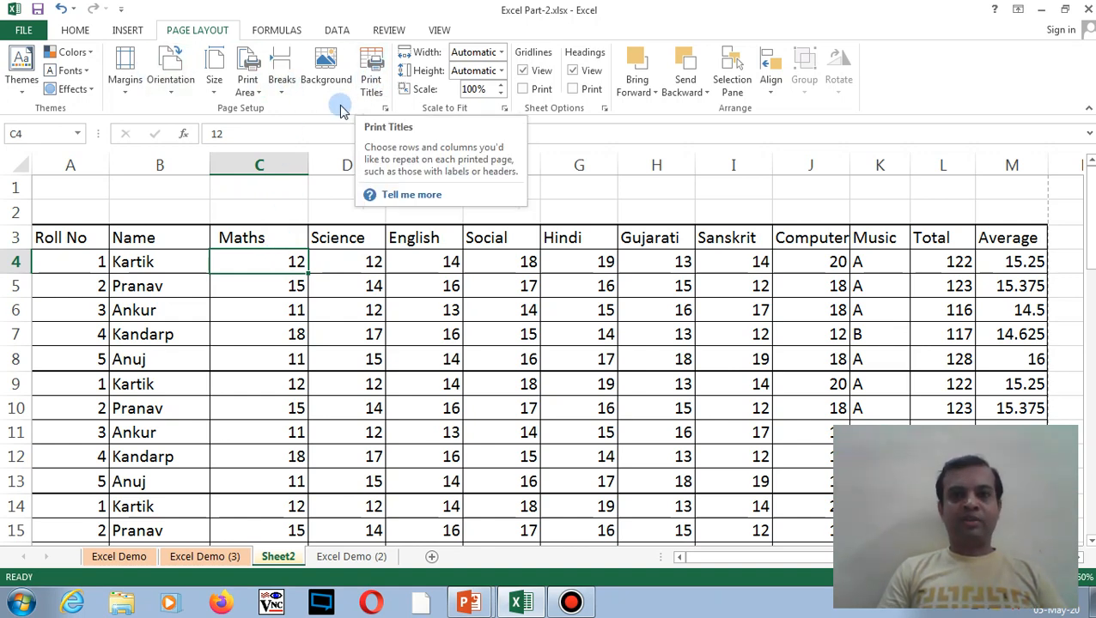
pyautogui.click(361, 265)
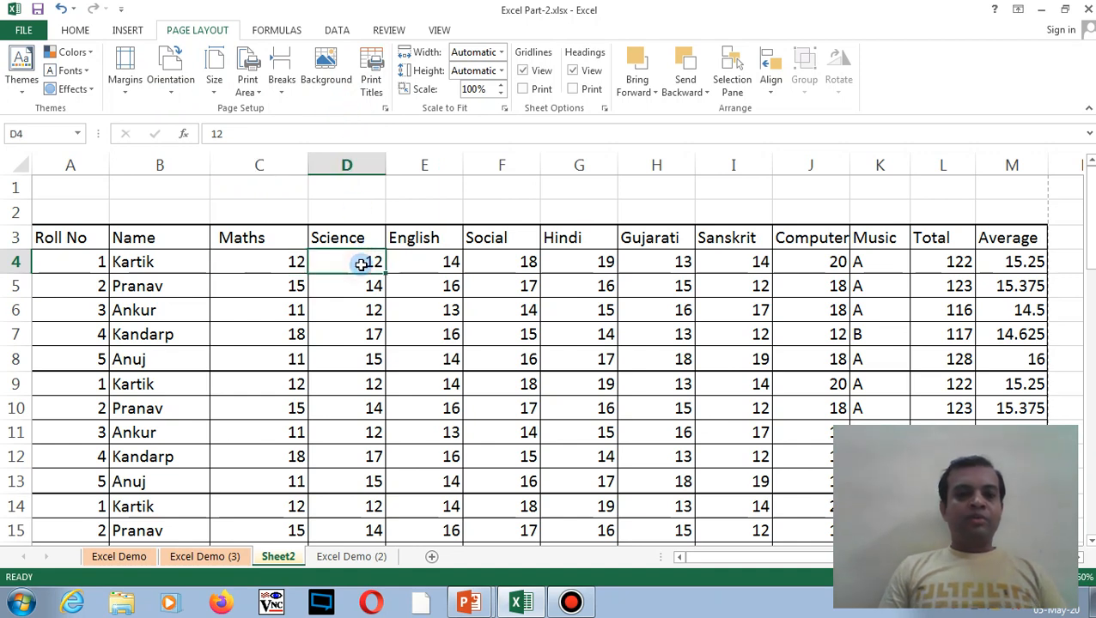